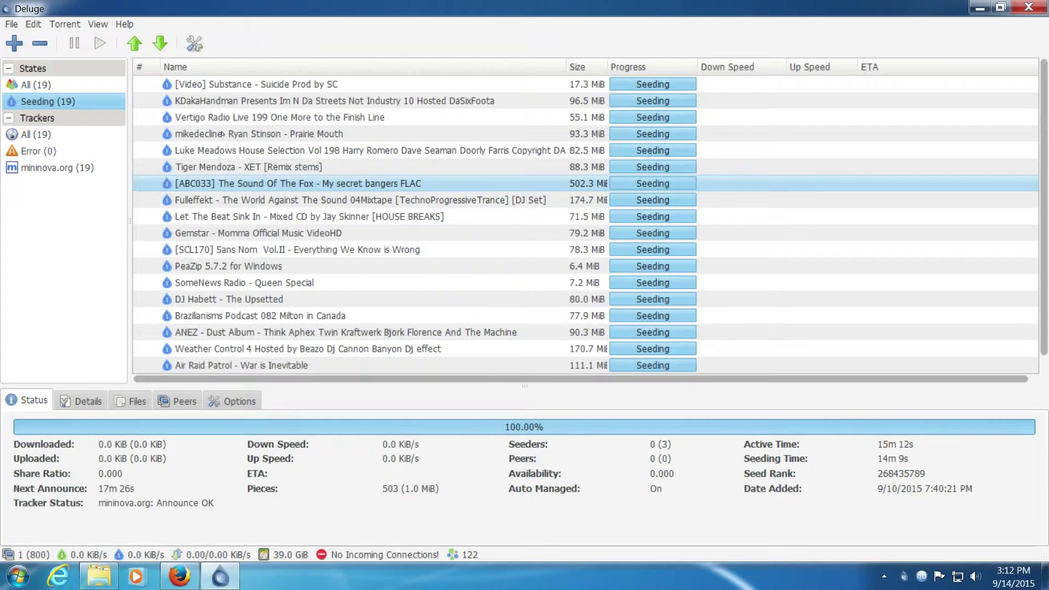
Step: Open the column chooser from the Name column header of the torrent list
{"action": "right_click", "coordinate": [236, 73]}
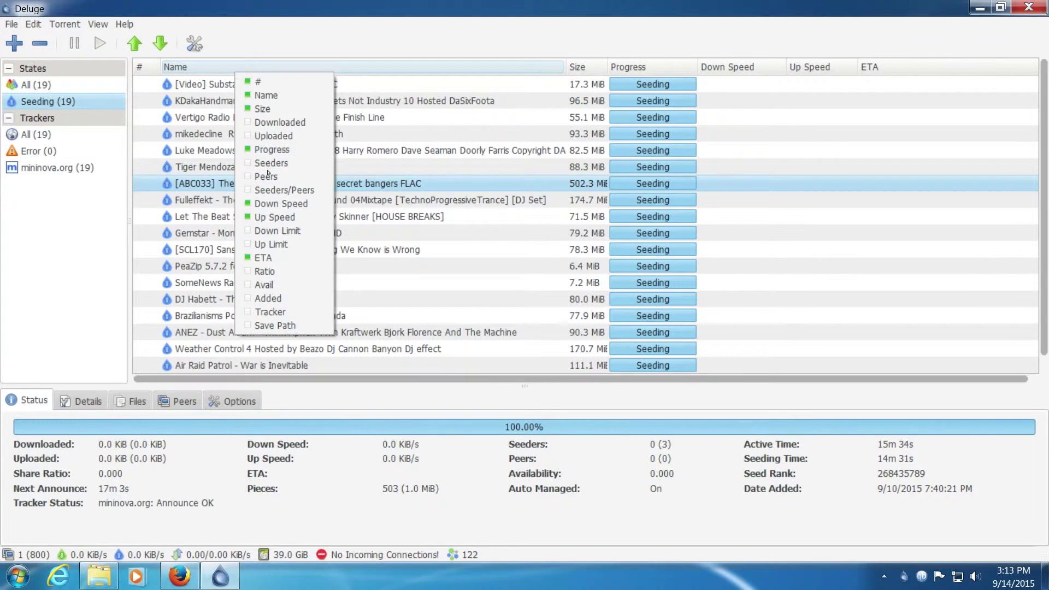
Step: Close the column menu unchanged, leaving Up Limit beside Up Speed and ETA
{"action": "left_click", "coordinate": [202, 135]}
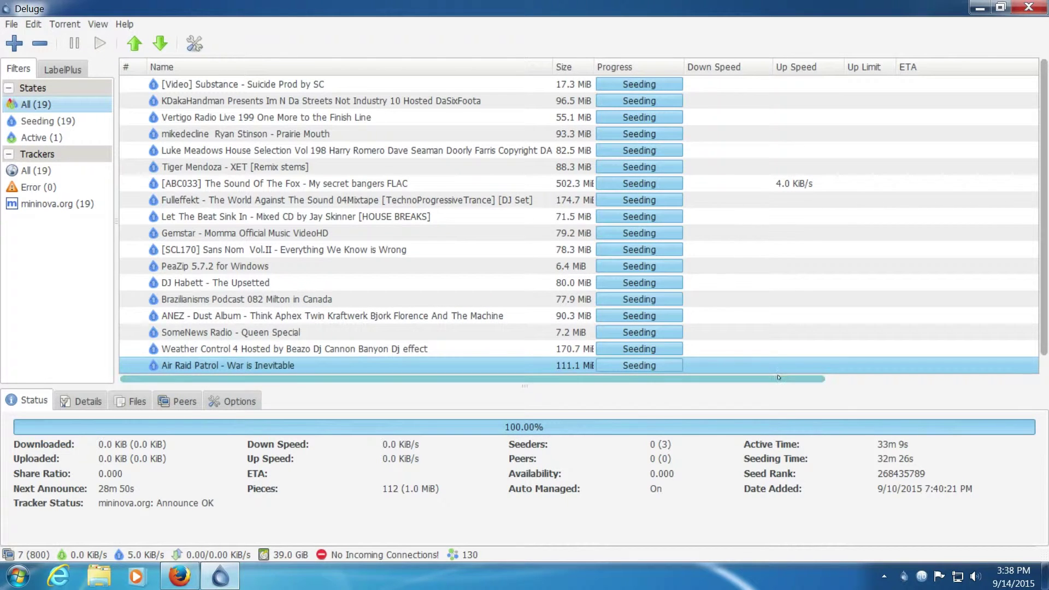
Step: Scroll the torrent list right to reveal Added, Tracker and LabelPlus, checking the column menu
{"action": "left_click_drag", "start_coordinate": [778, 377], "coordinate": [1048, 382]}
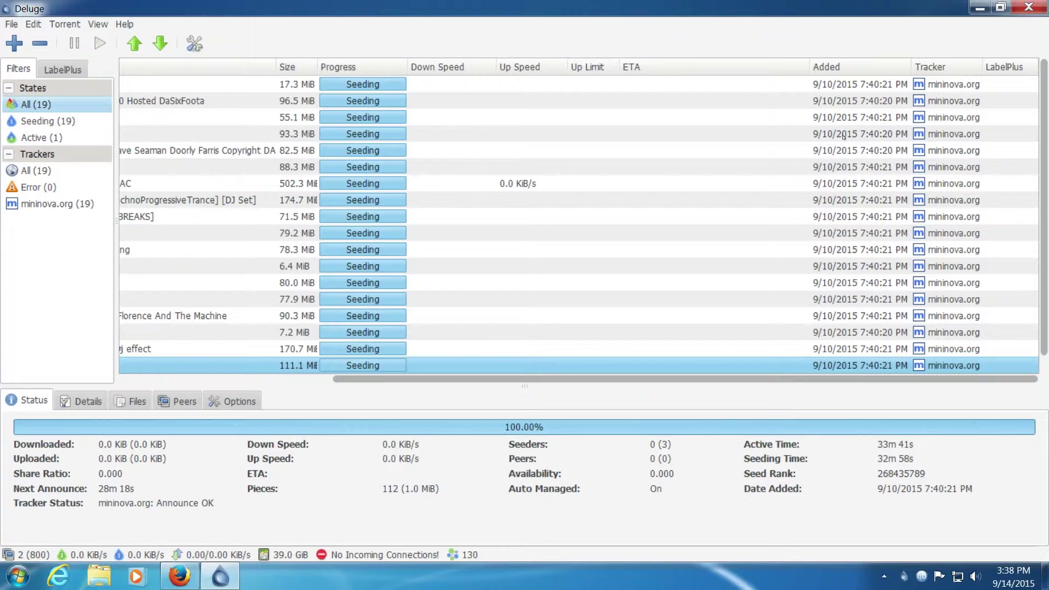
{"action": "right_click", "coordinate": [786, 67]}
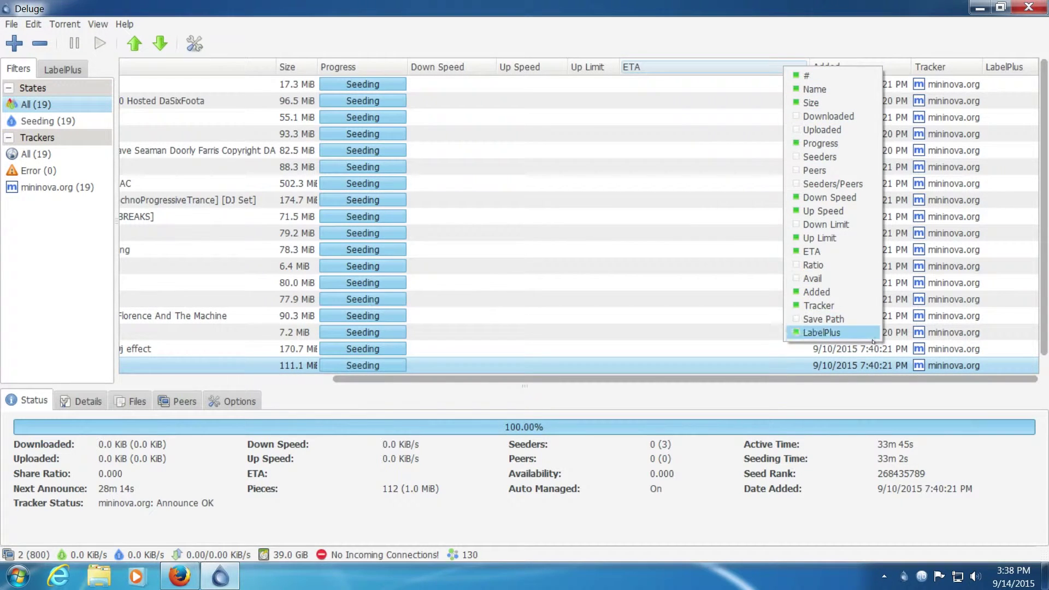
{"action": "left_click", "coordinate": [890, 378]}
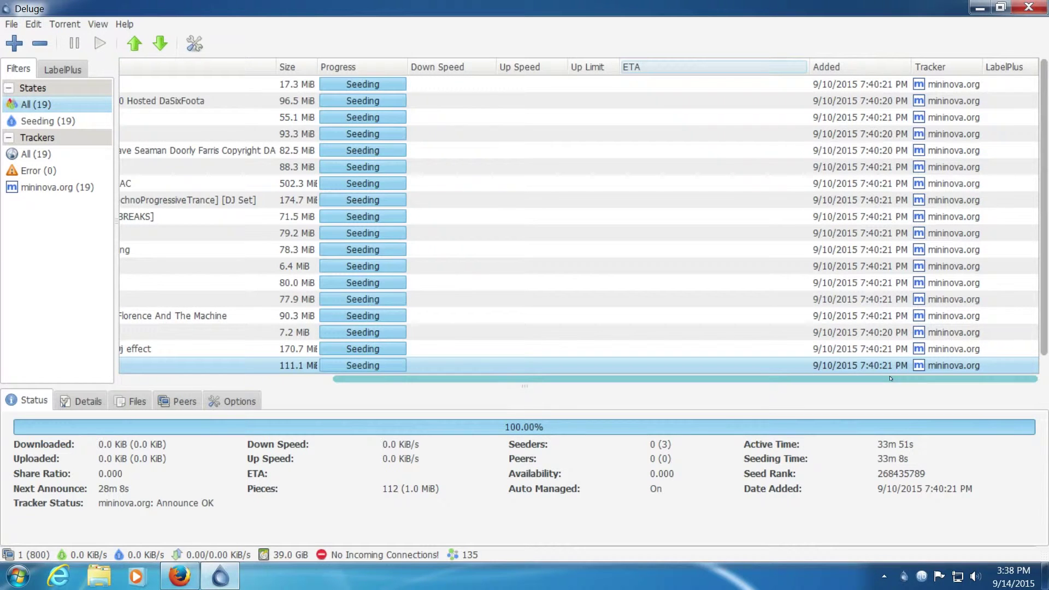
{"action": "left_click", "coordinate": [583, 86]}
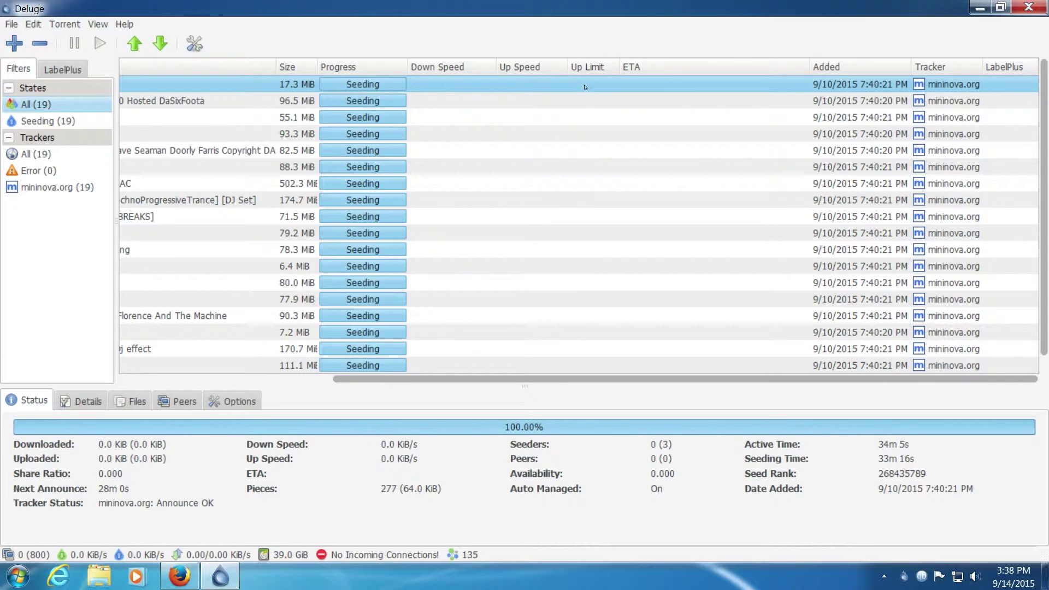
{"action": "right_click", "coordinate": [584, 85]}
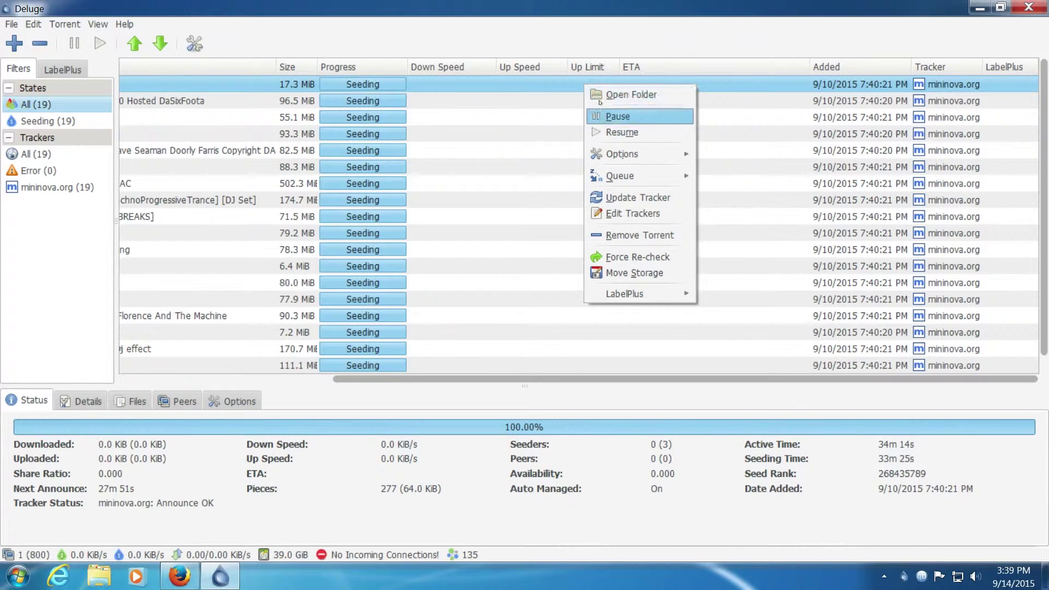
{"action": "mouse_move", "coordinate": [614, 156]}
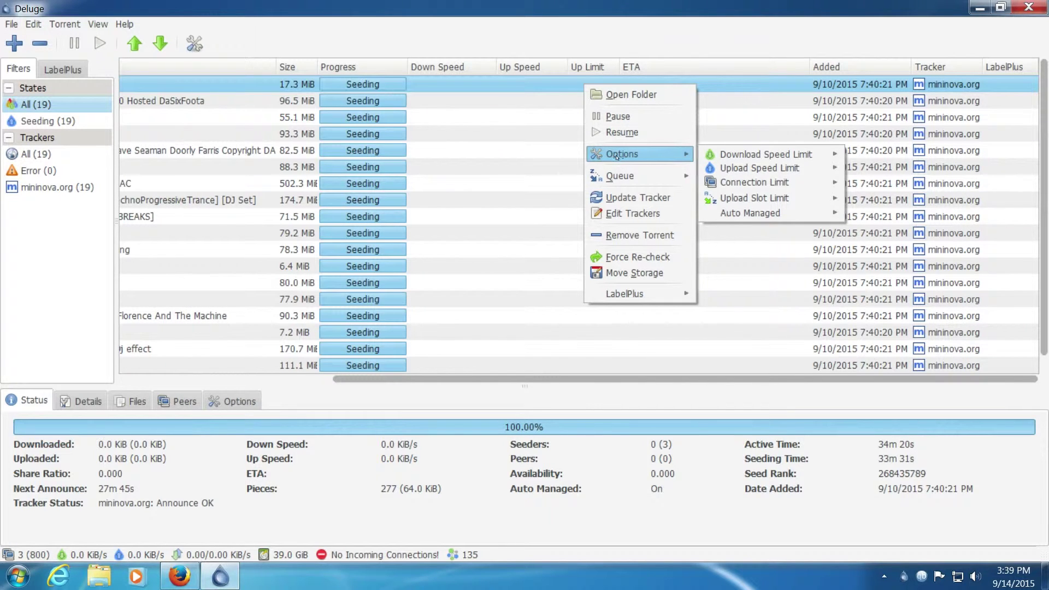
{"action": "key", "text": "Up"}
{"action": "key", "text": "Down"}
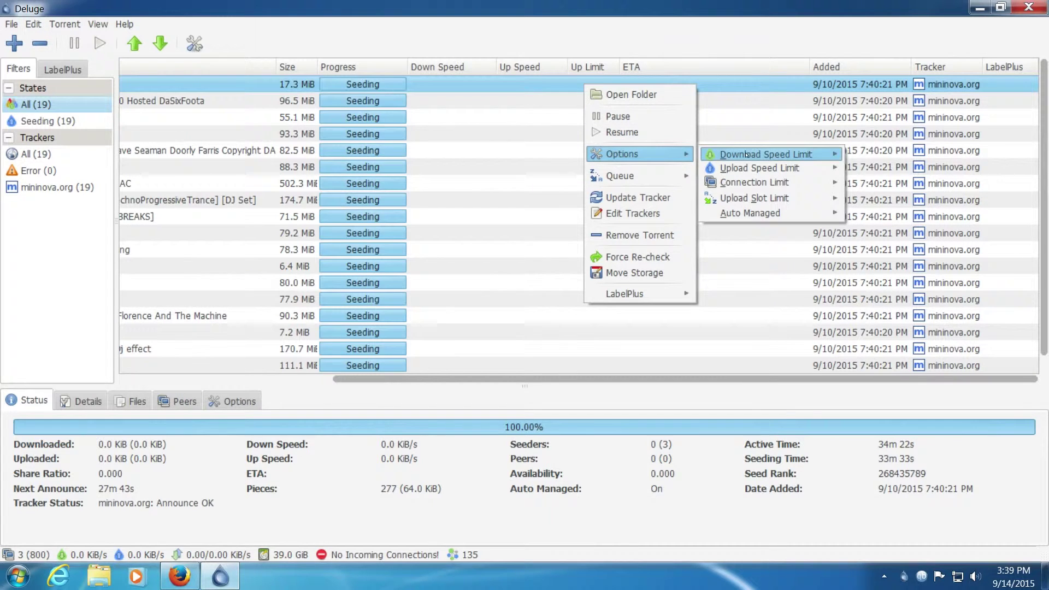
{"action": "mouse_move", "coordinate": [758, 169]}
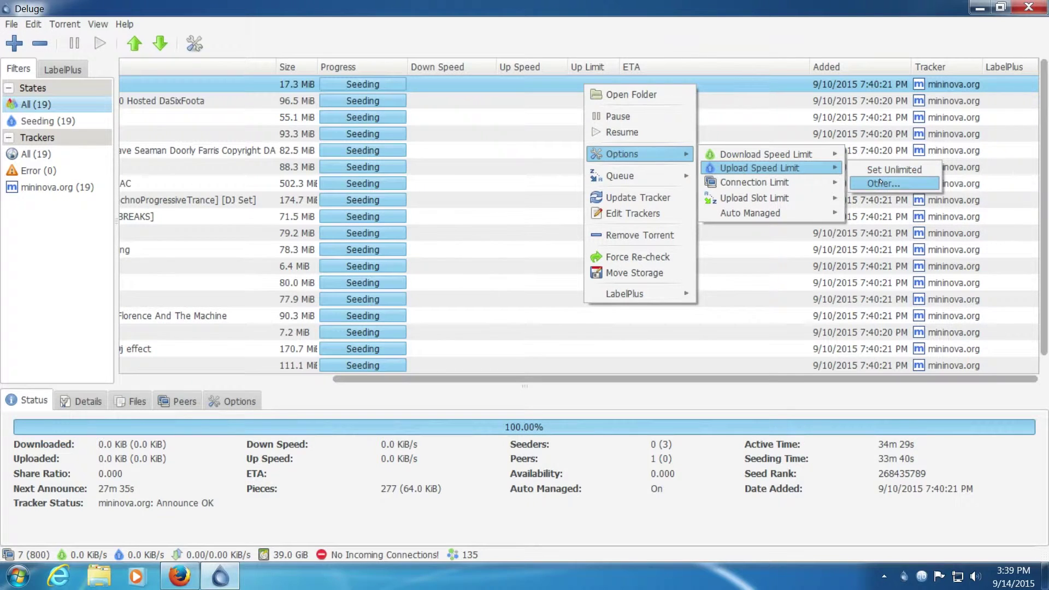
{"action": "left_click", "coordinate": [880, 182]}
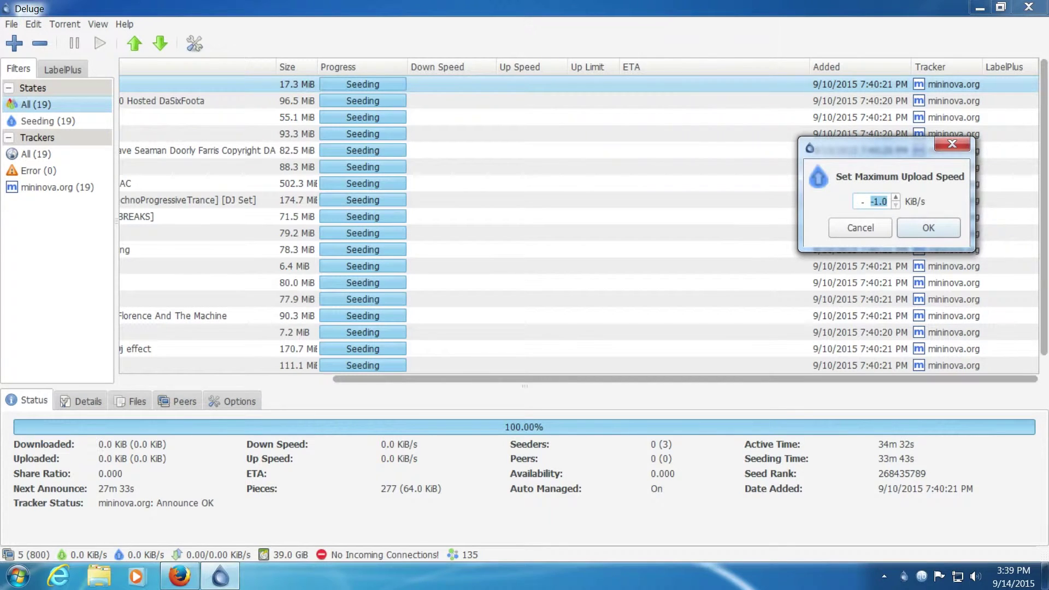
{"action": "type", "text": "20"}
{"action": "key", "text": "Return"}
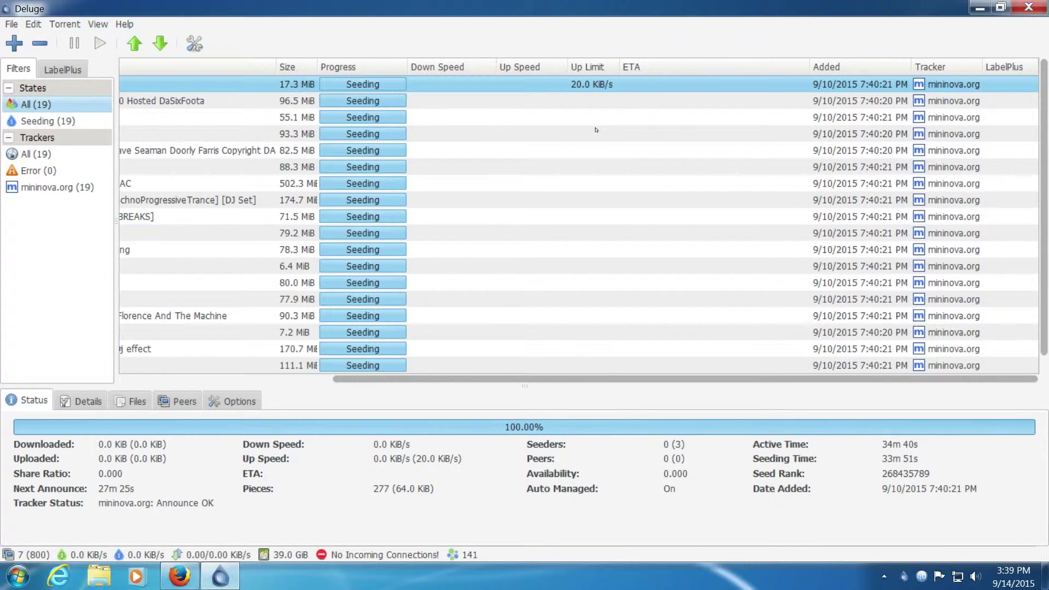
{"action": "right_click", "coordinate": [602, 85]}
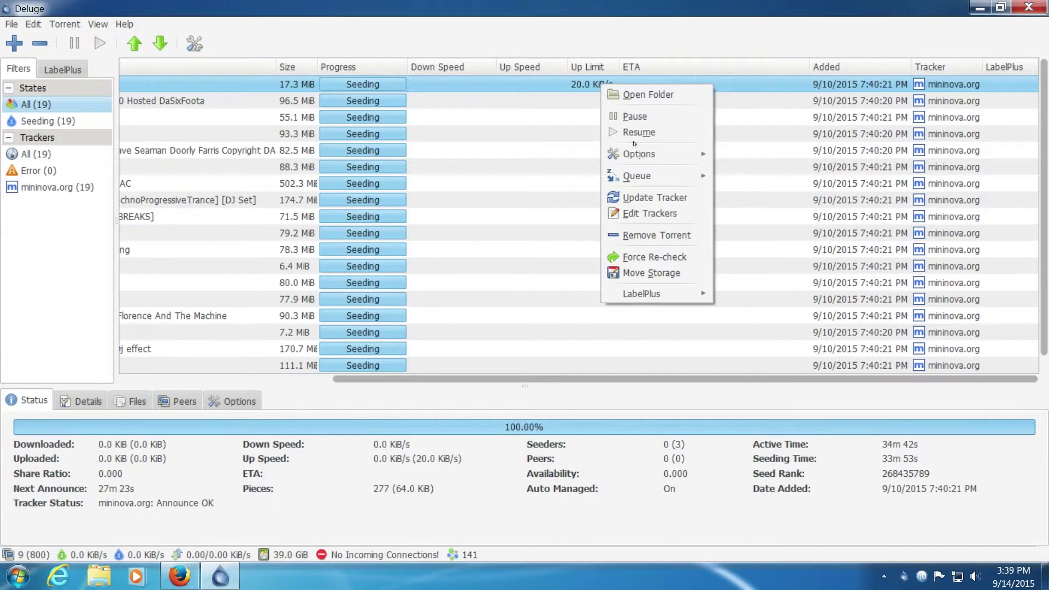
{"action": "mouse_move", "coordinate": [836, 167]}
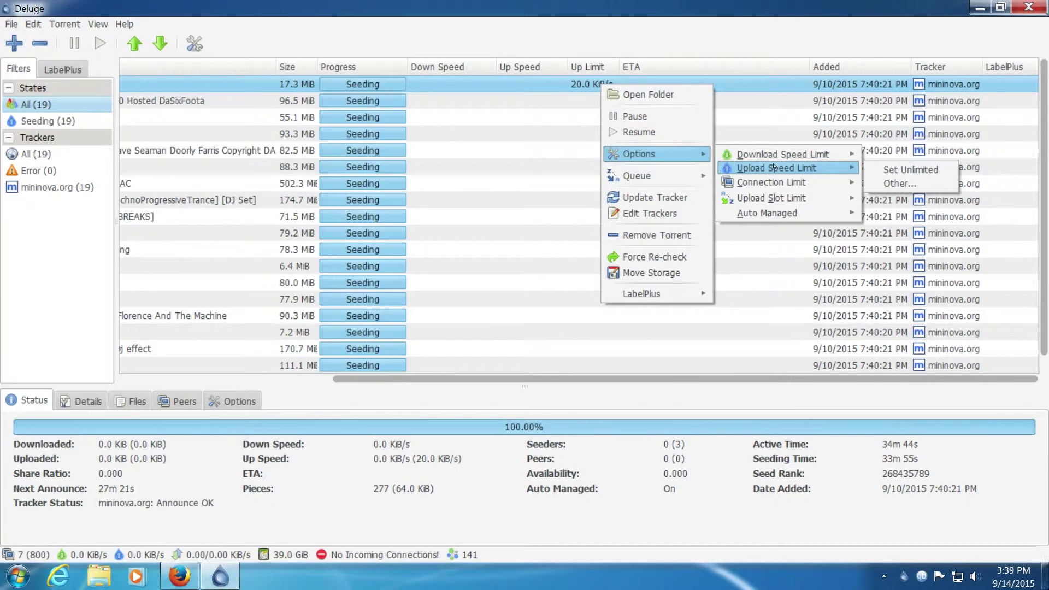
{"action": "left_click", "coordinate": [885, 169]}
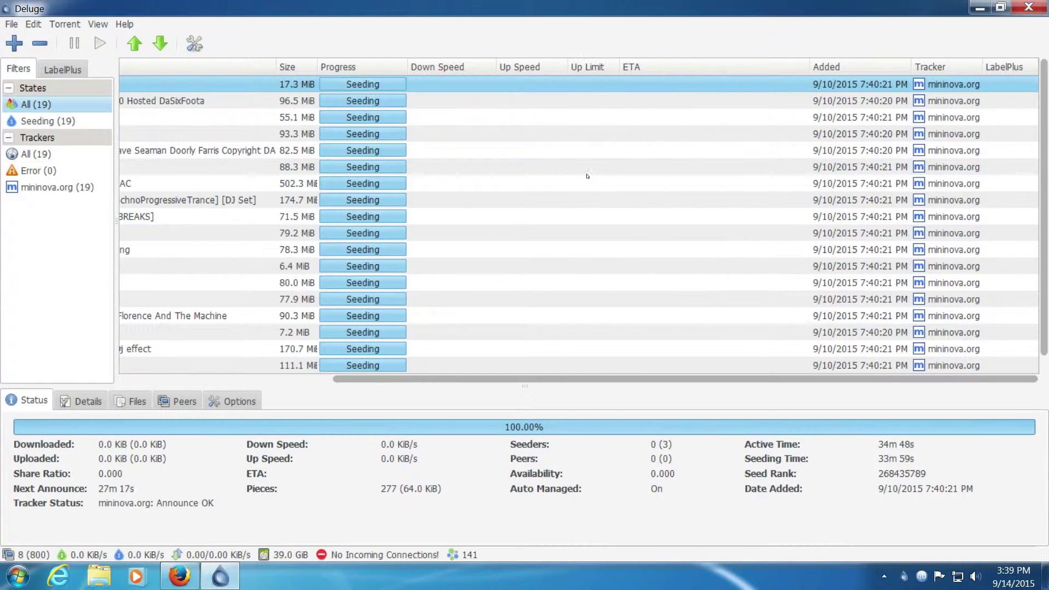
{"action": "right_click", "coordinate": [590, 86]}
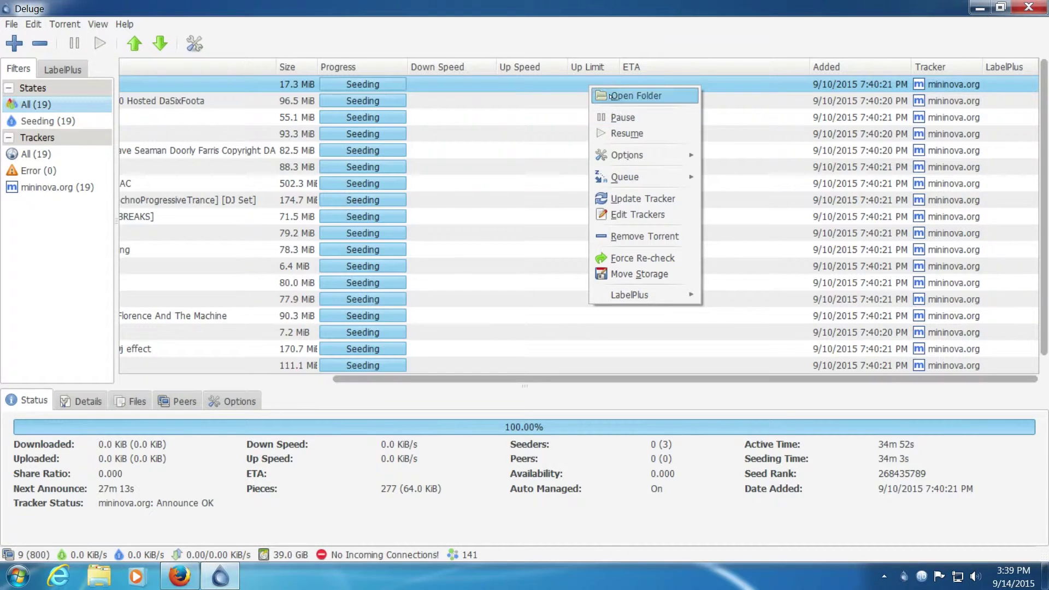
{"action": "mouse_move", "coordinate": [679, 177]}
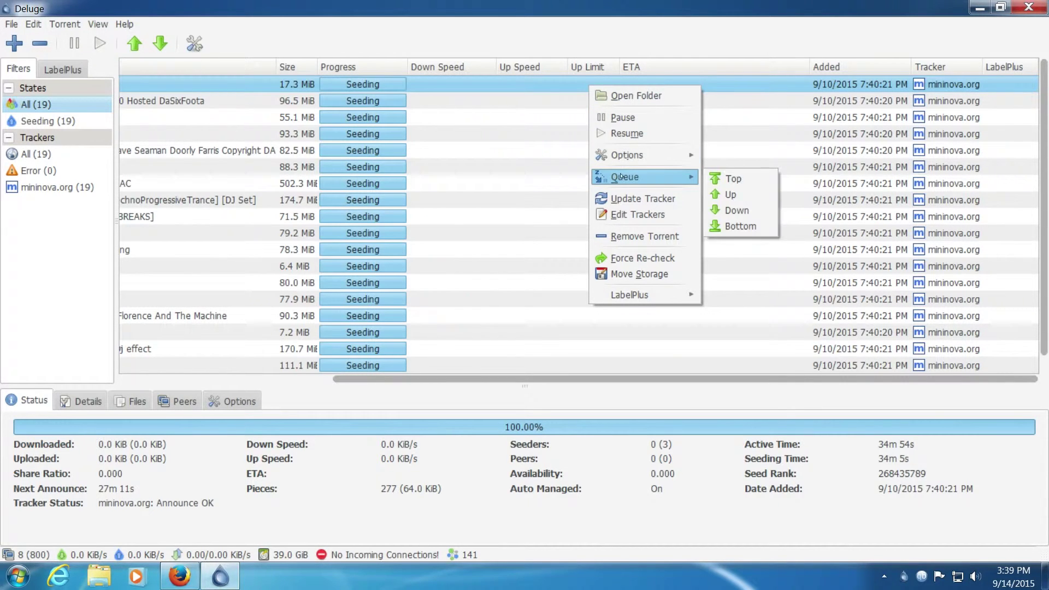
{"action": "mouse_move", "coordinate": [677, 155]}
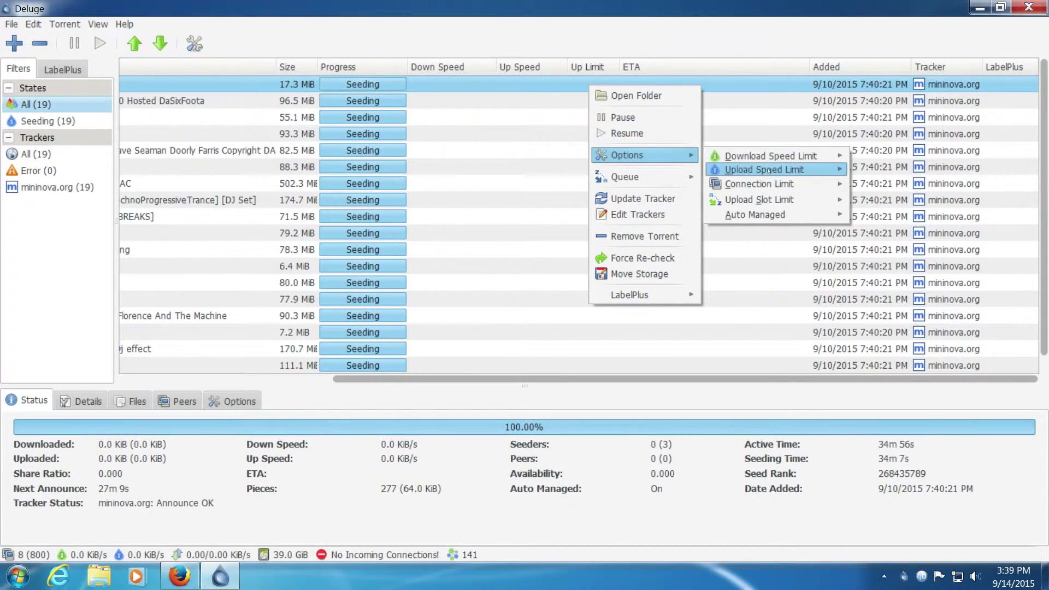
{"action": "mouse_move", "coordinate": [811, 171]}
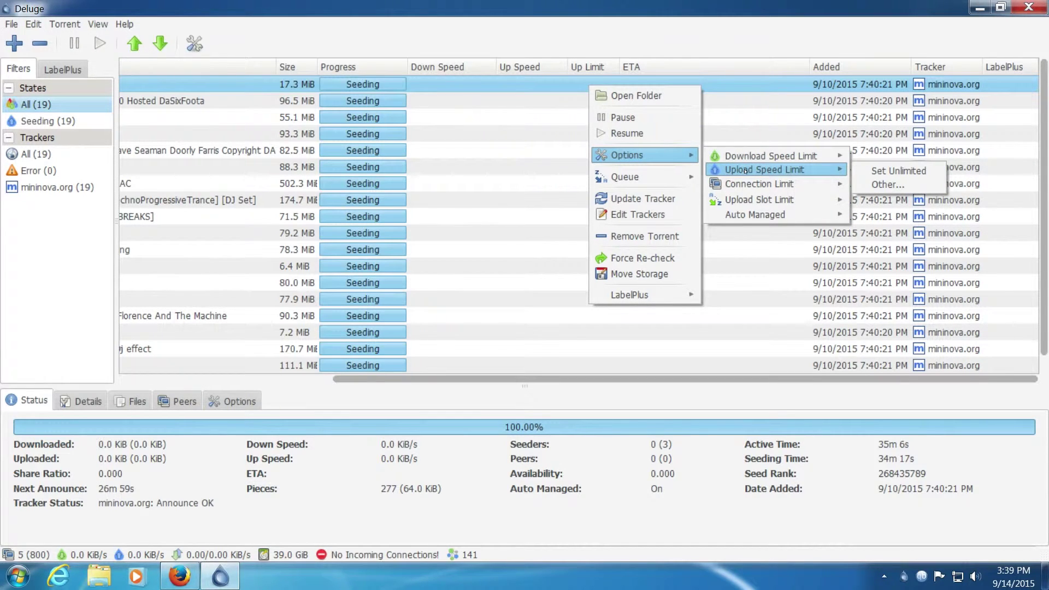
{"action": "key", "text": "Escape"}
{"action": "key", "text": "Escape"}
{"action": "left_click_drag", "start_coordinate": [527, 377], "coordinate": [313, 377]}
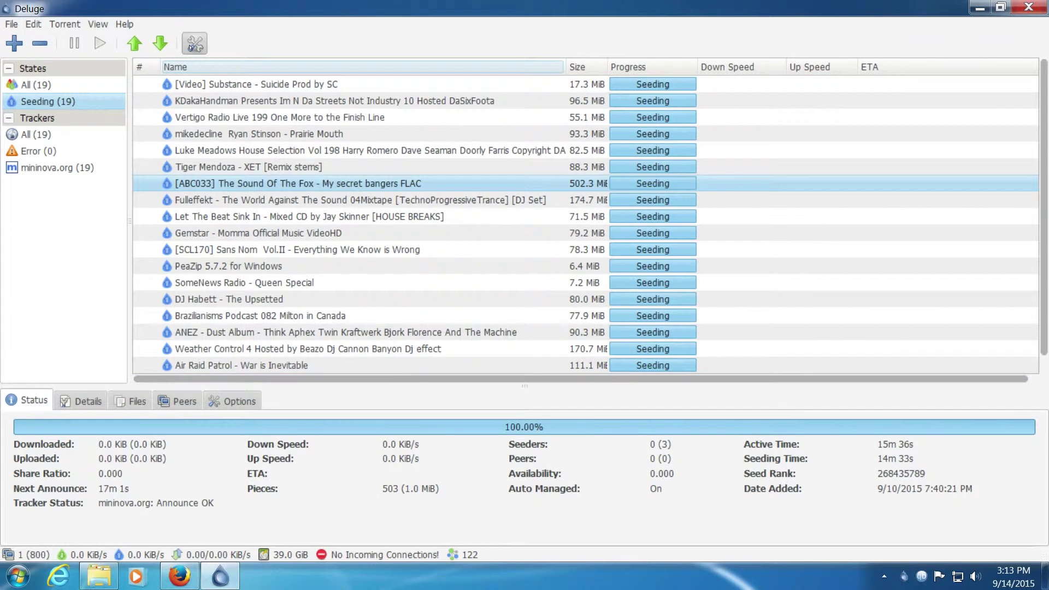
{"action": "left_click", "coordinate": [190, 47]}
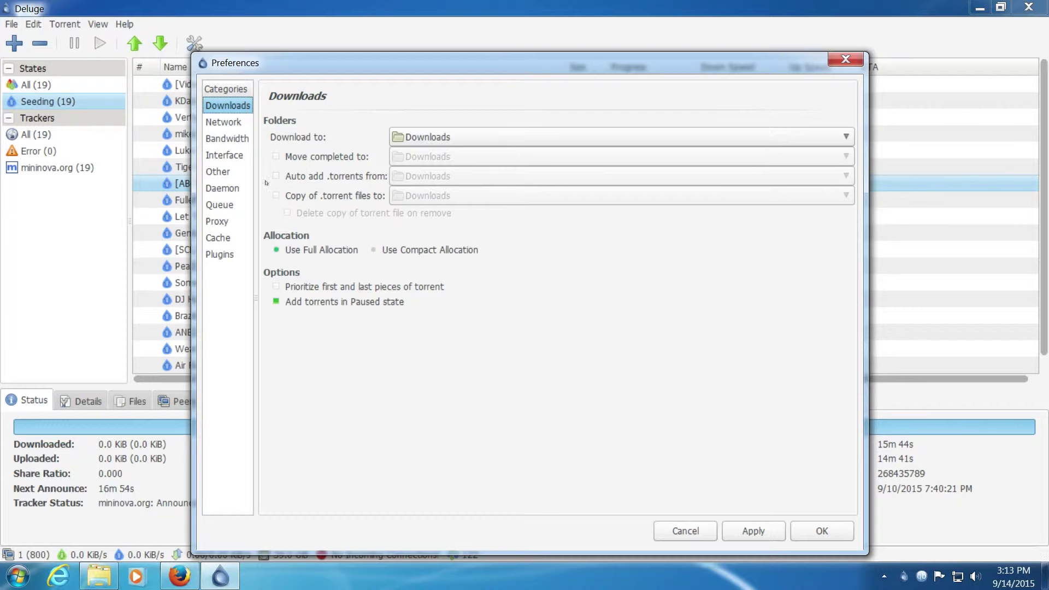
{"action": "left_click", "coordinate": [224, 122]}
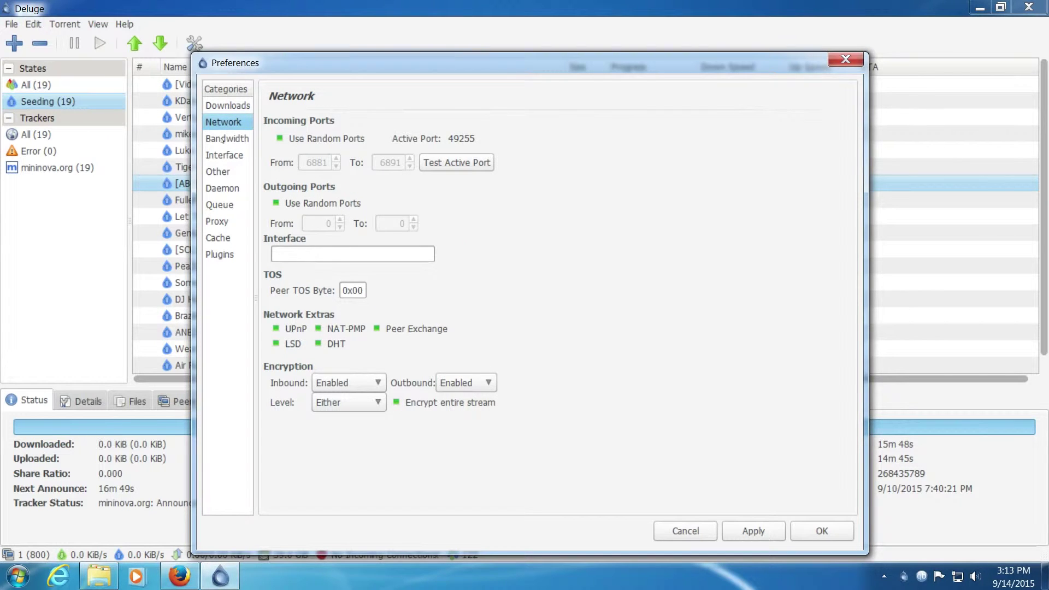
{"action": "left_click", "coordinate": [222, 139]}
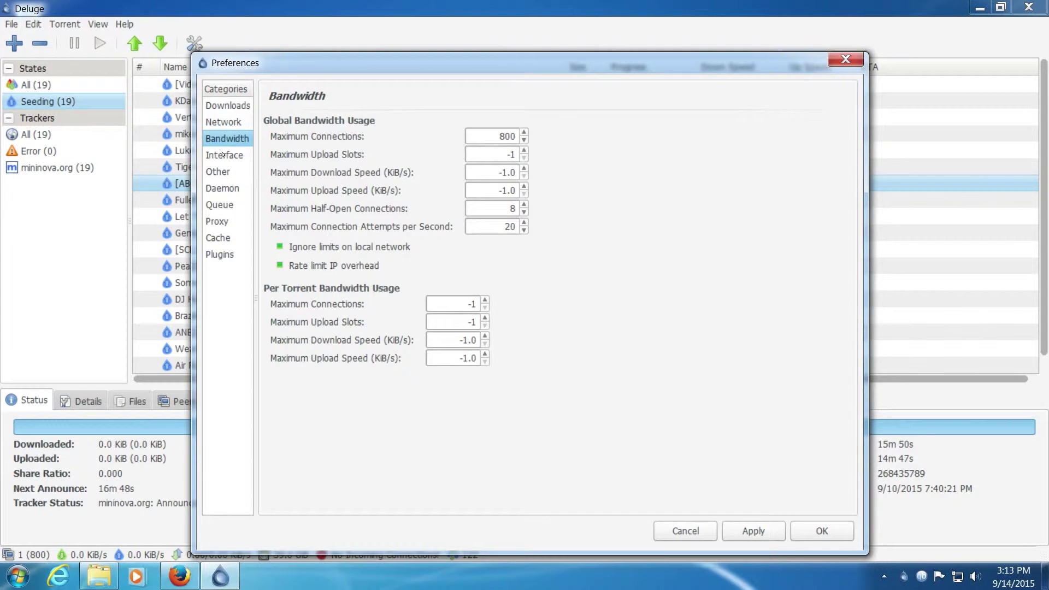
{"action": "left_click", "coordinate": [223, 155]}
{"action": "left_click", "coordinate": [223, 173]}
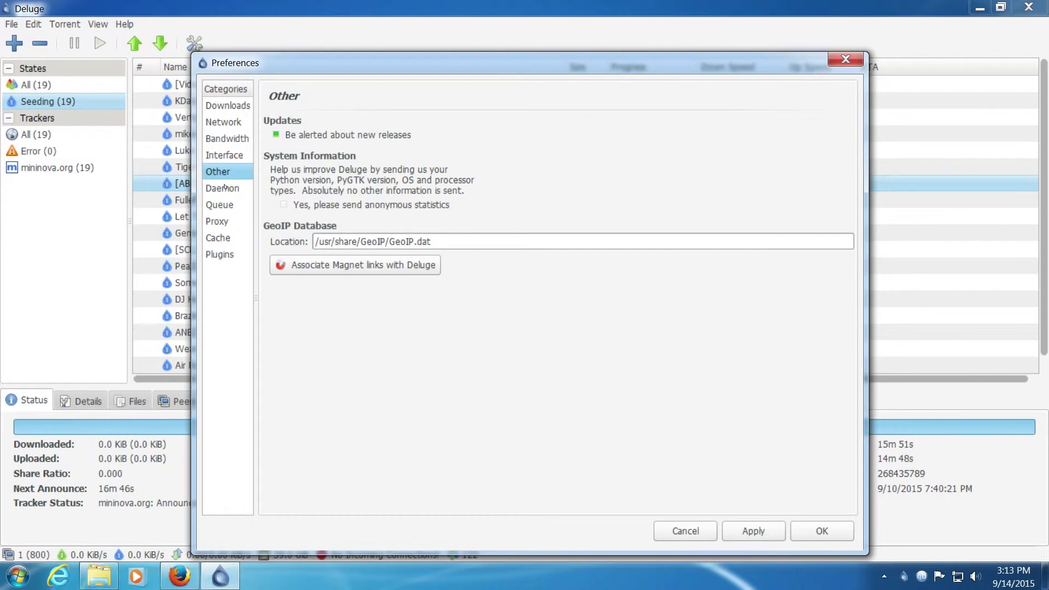
{"action": "left_click", "coordinate": [225, 188]}
{"action": "left_click", "coordinate": [228, 206]}
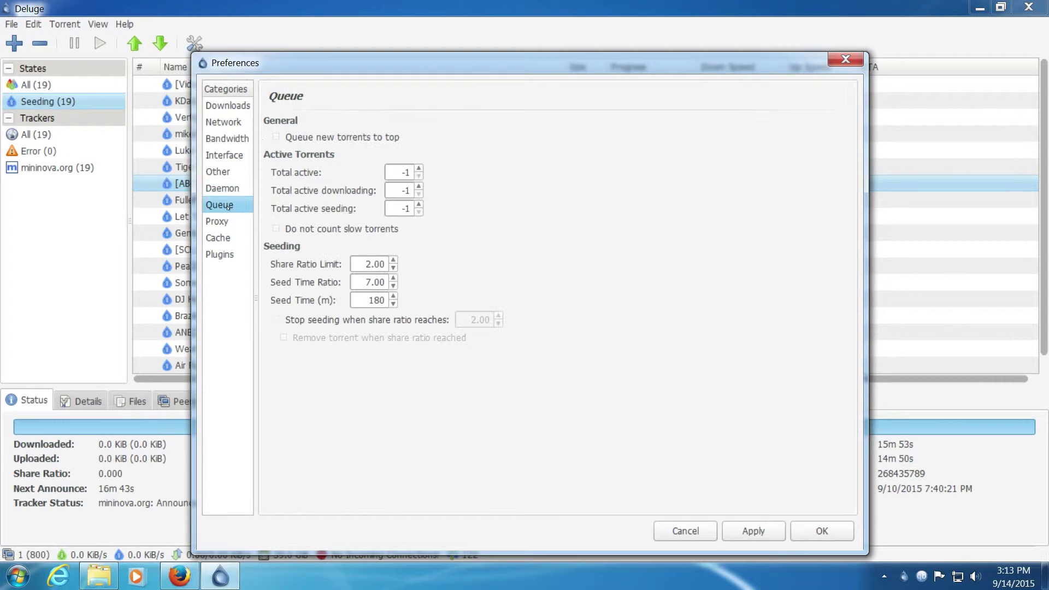
{"action": "left_click", "coordinate": [226, 222]}
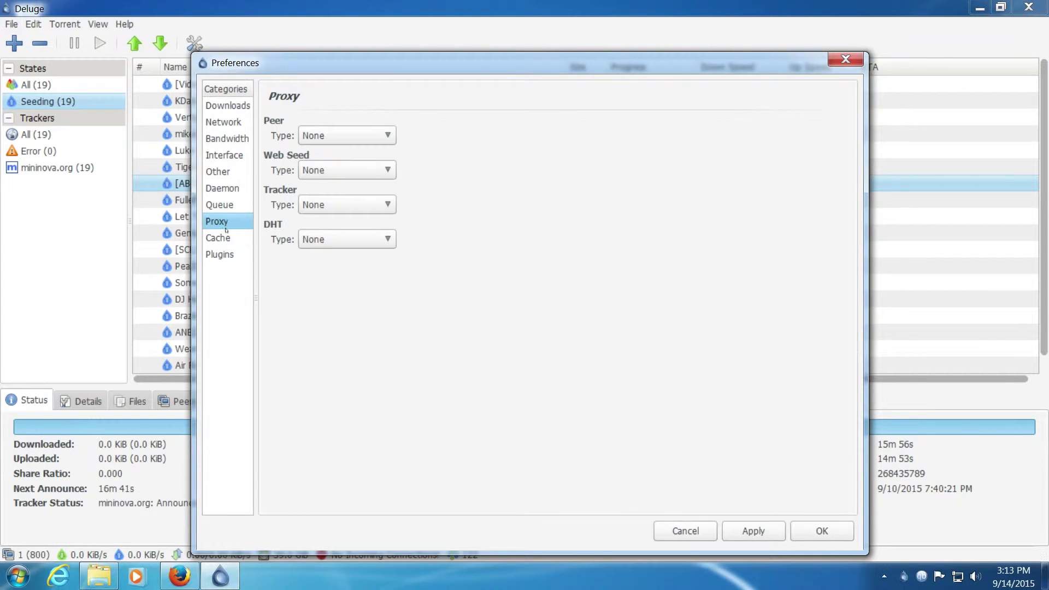
{"action": "left_click", "coordinate": [224, 237]}
{"action": "left_click", "coordinate": [223, 255]}
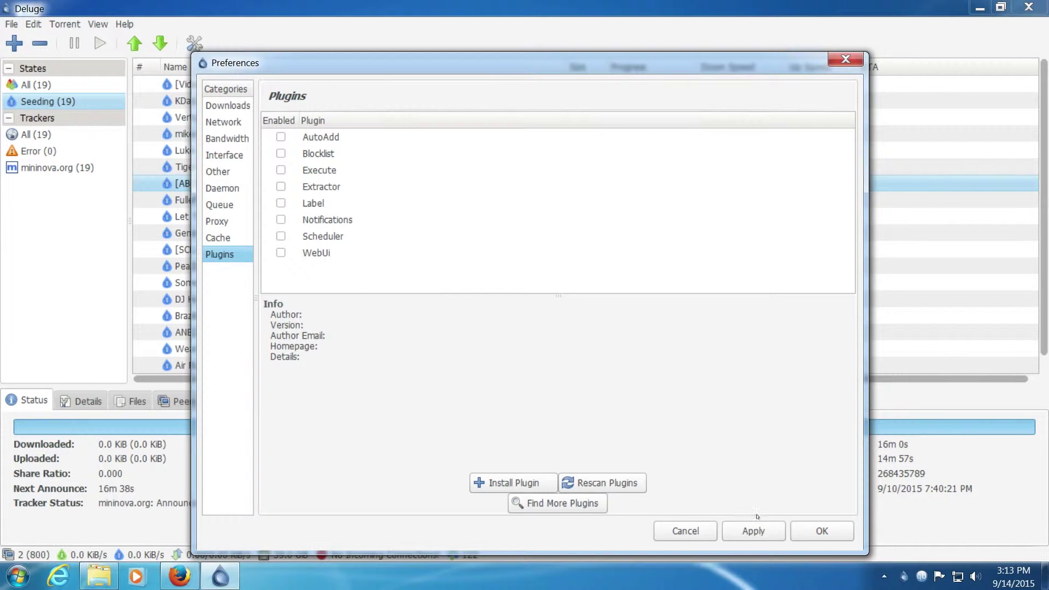
{"action": "left_click", "coordinate": [705, 534]}
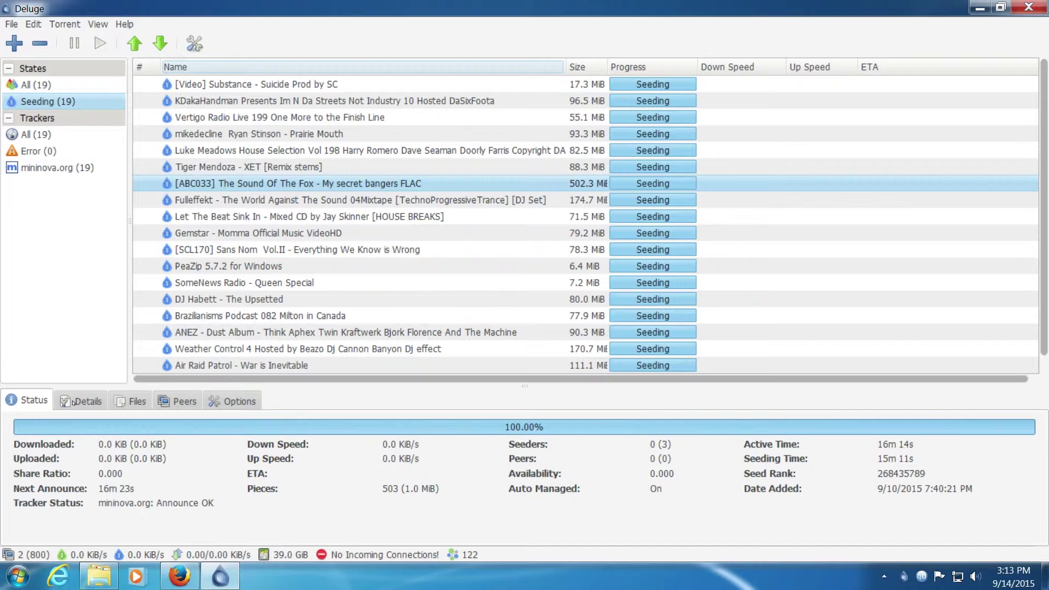
{"action": "left_click", "coordinate": [81, 401]}
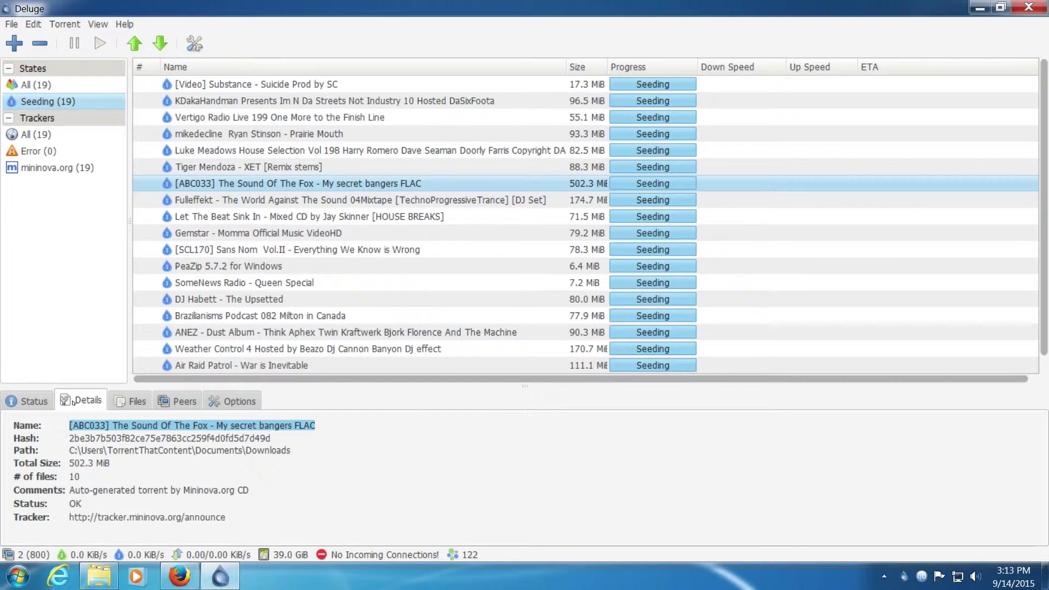
{"action": "left_click", "coordinate": [127, 405]}
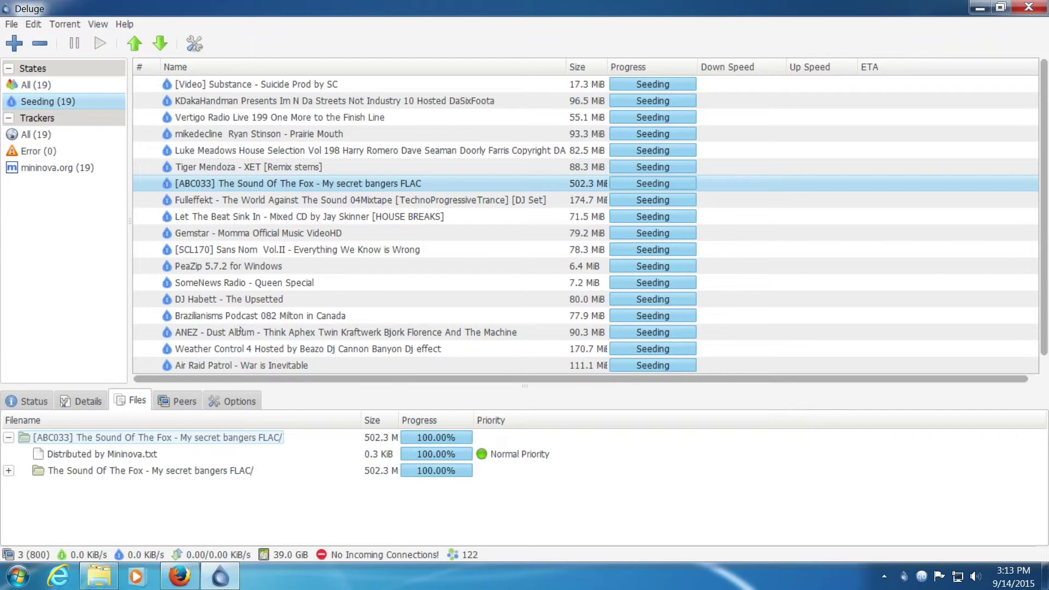
{"action": "left_click", "coordinate": [181, 406]}
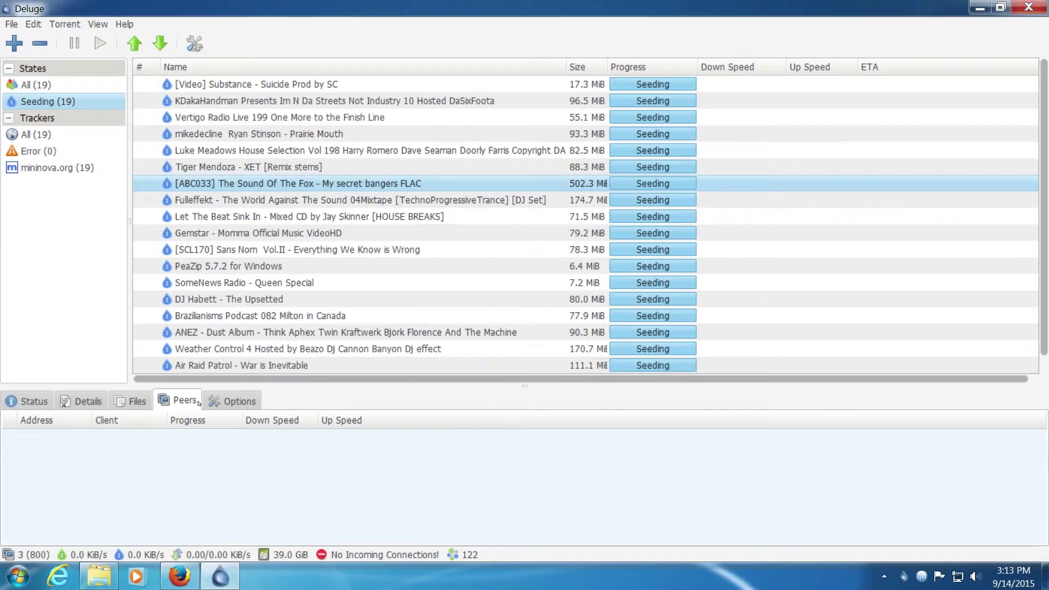
{"action": "left_click", "coordinate": [218, 402]}
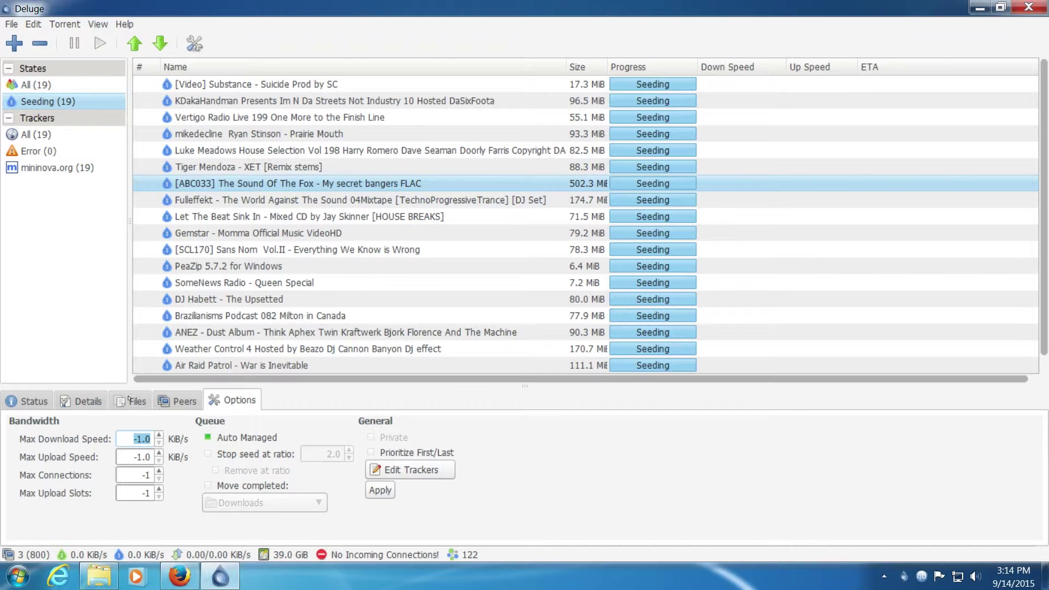
{"action": "left_click", "coordinate": [129, 400]}
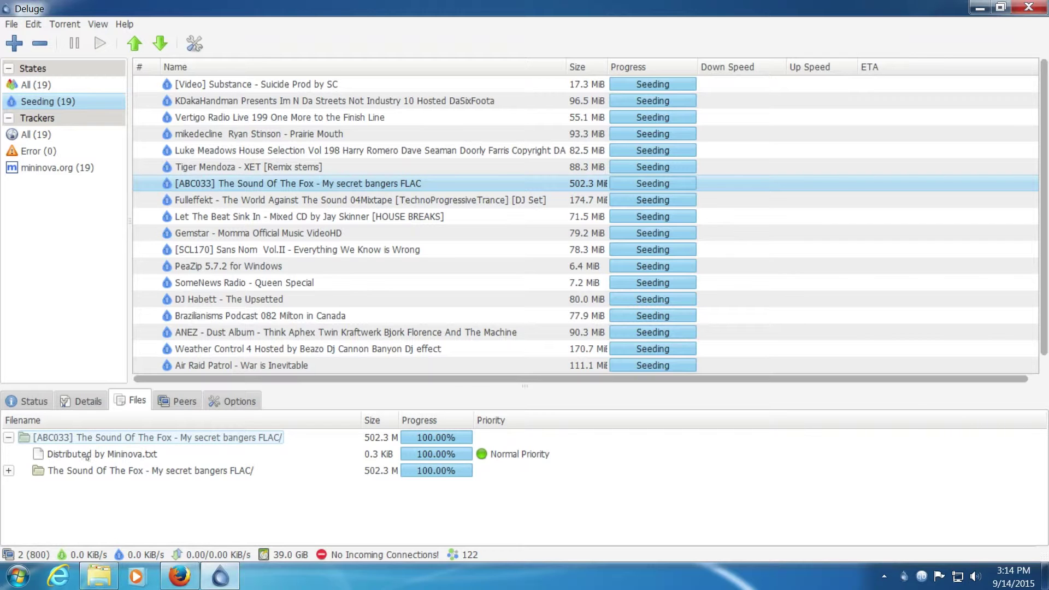
{"action": "left_click", "coordinate": [116, 454]}
{"action": "left_click", "coordinate": [103, 455]}
{"action": "left_click", "coordinate": [167, 472]}
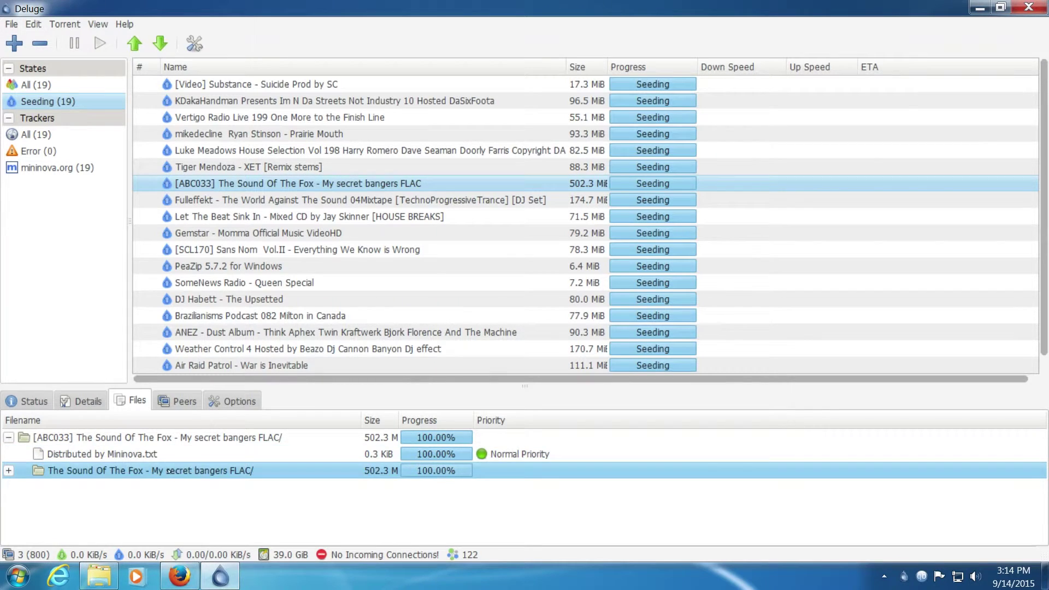
{"action": "left_click", "coordinate": [167, 472]}
{"action": "left_click", "coordinate": [177, 491]}
{"action": "left_click", "coordinate": [194, 438]}
{"action": "left_click", "coordinate": [195, 438]}
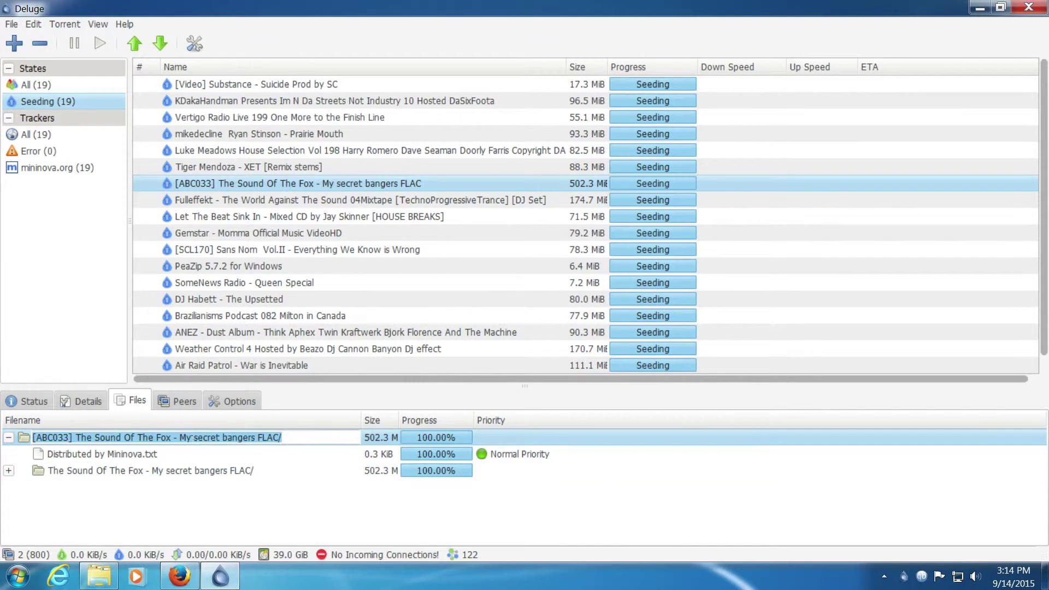
{"action": "left_click", "coordinate": [191, 493]}
{"action": "right_click", "coordinate": [497, 454]}
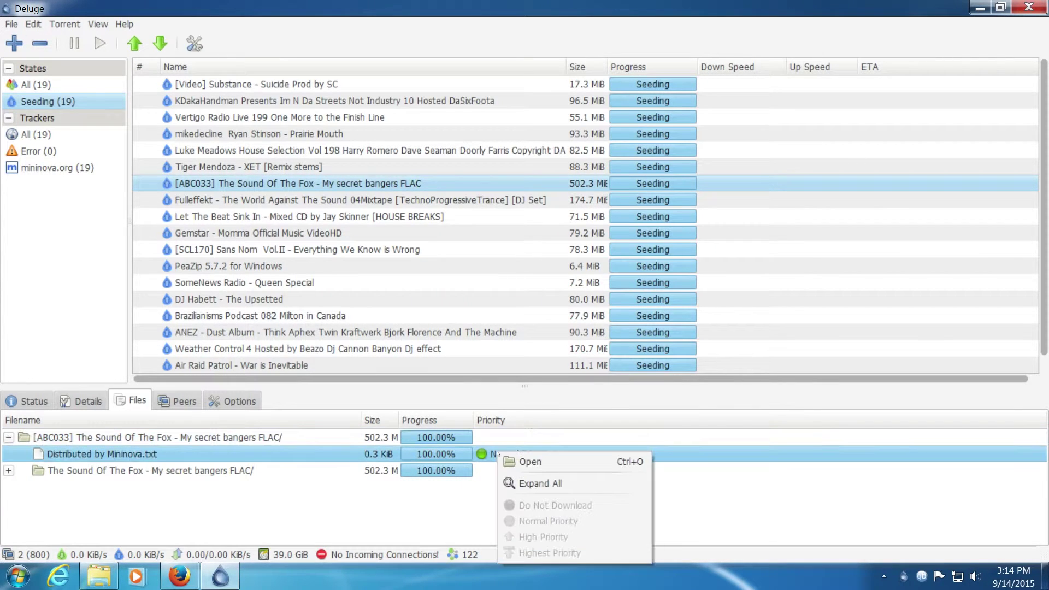
{"action": "left_click", "coordinate": [444, 501]}
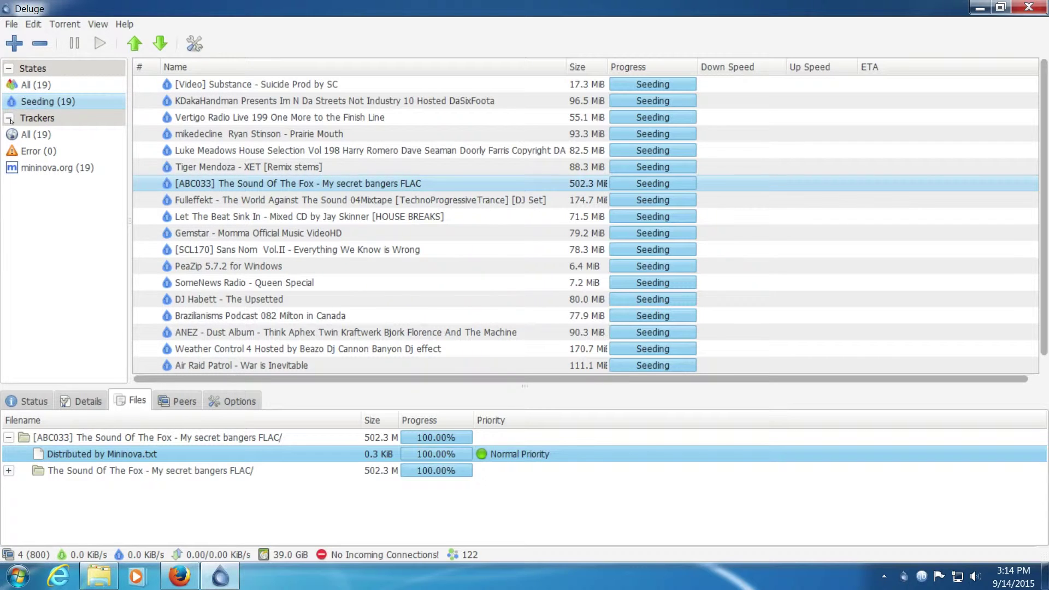
Step: Confirm the Error (0) tracker filter lists no torrents, then show All (19) torrents
{"action": "left_click", "coordinate": [9, 119]}
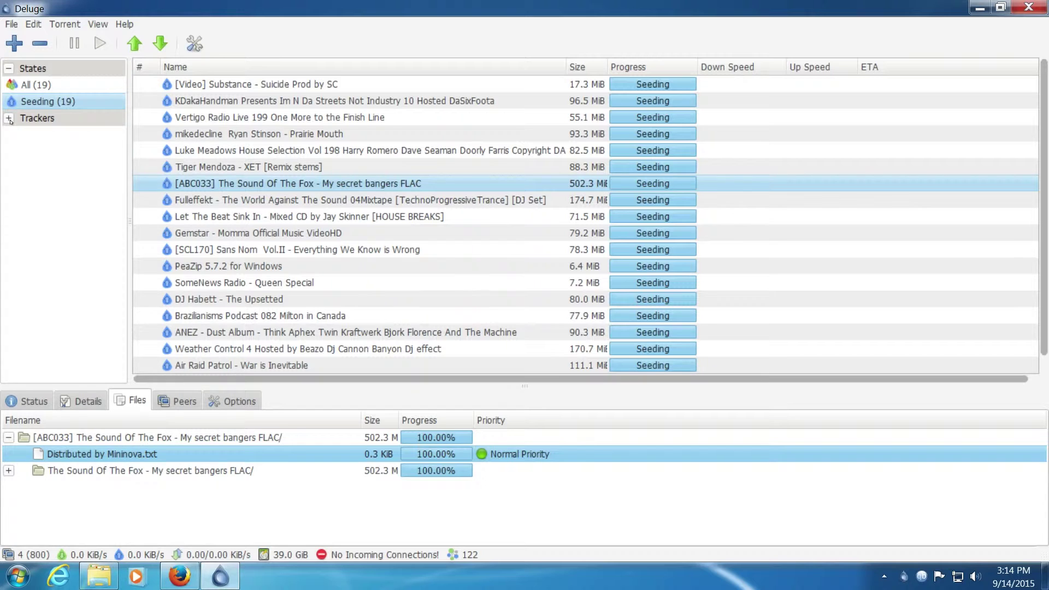
{"action": "left_click", "coordinate": [9, 118]}
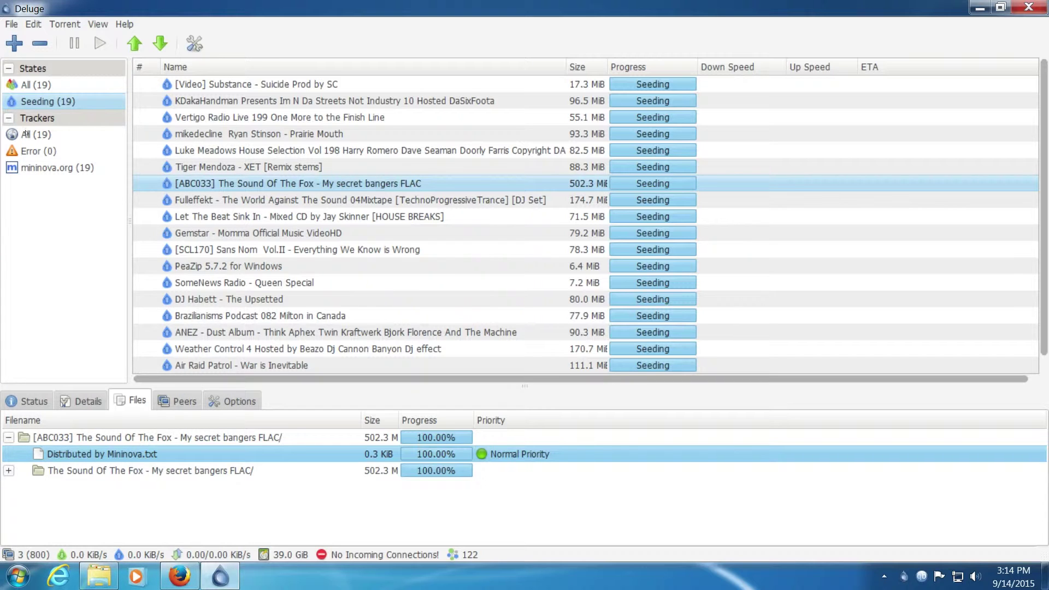
{"action": "left_click", "coordinate": [32, 150]}
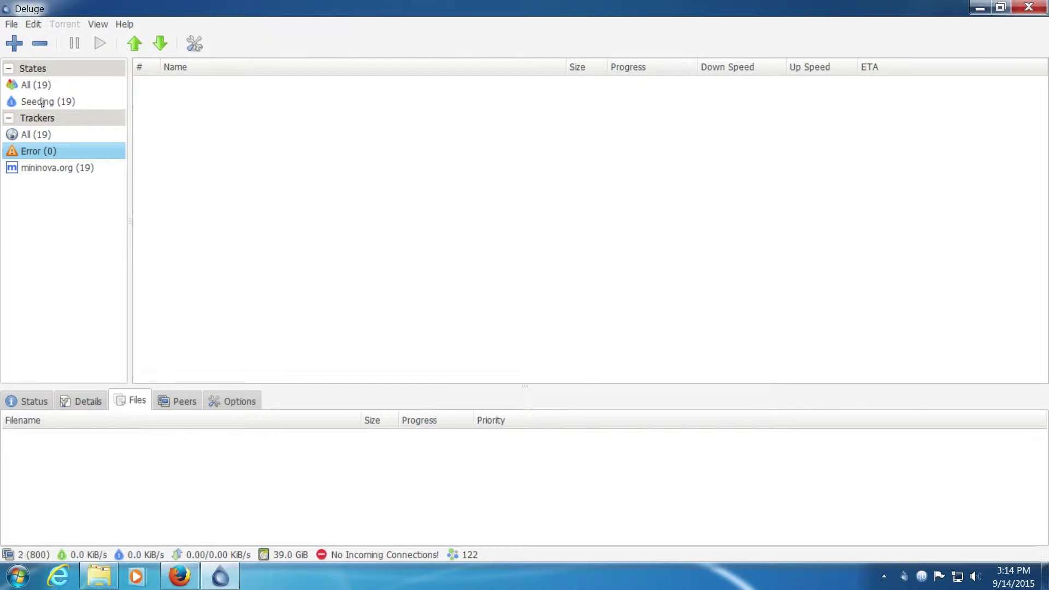
{"action": "left_click", "coordinate": [33, 87]}
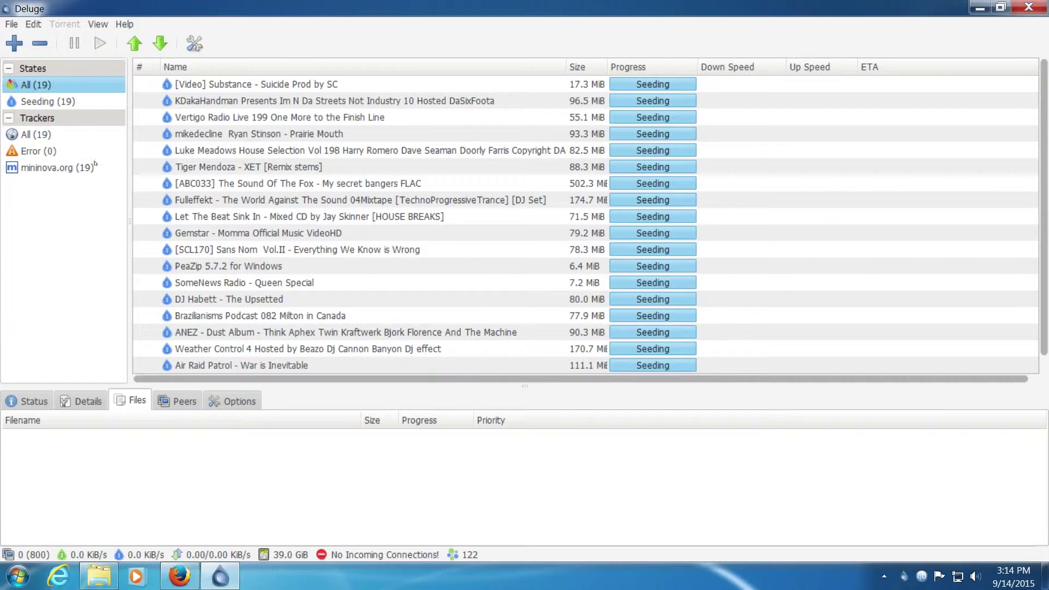
Step: Review the Add Torrents dialog's Options tab, then cancel without adding anything
{"action": "left_click", "coordinate": [15, 46]}
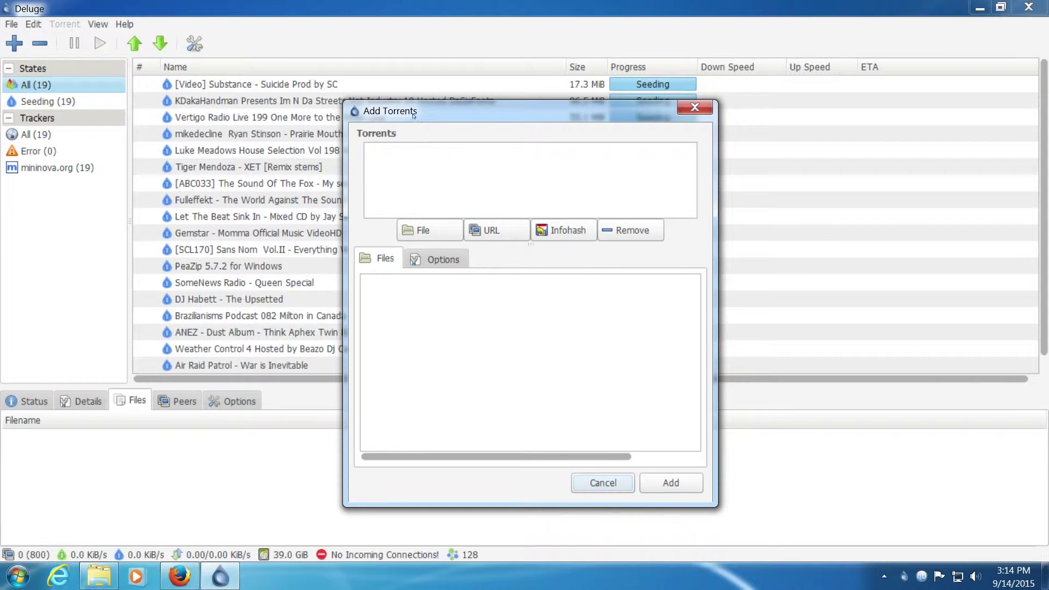
{"action": "left_click_drag", "start_coordinate": [414, 112], "coordinate": [403, 82]}
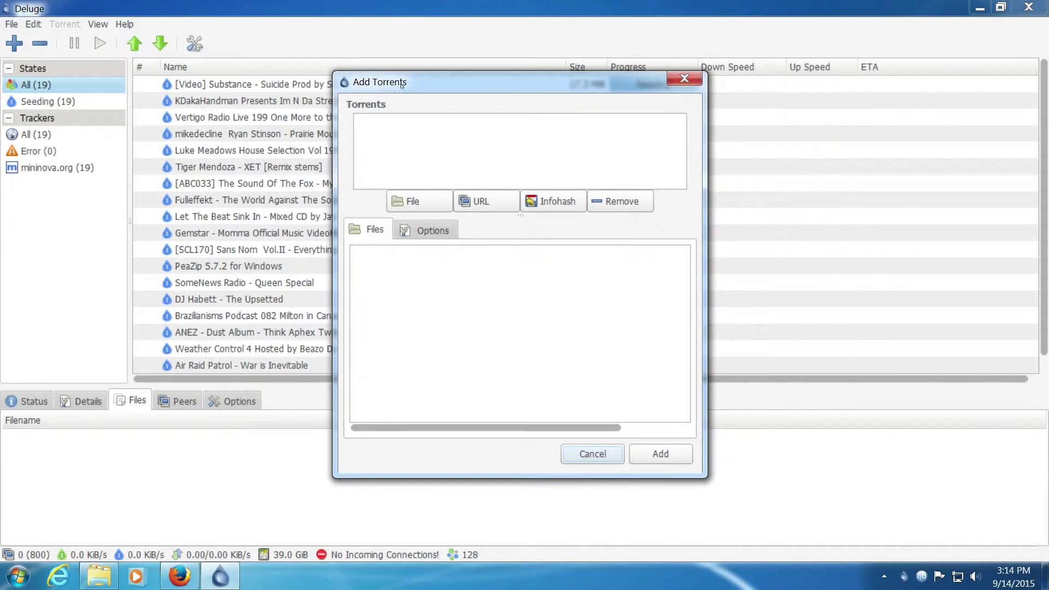
{"action": "left_click", "coordinate": [428, 230]}
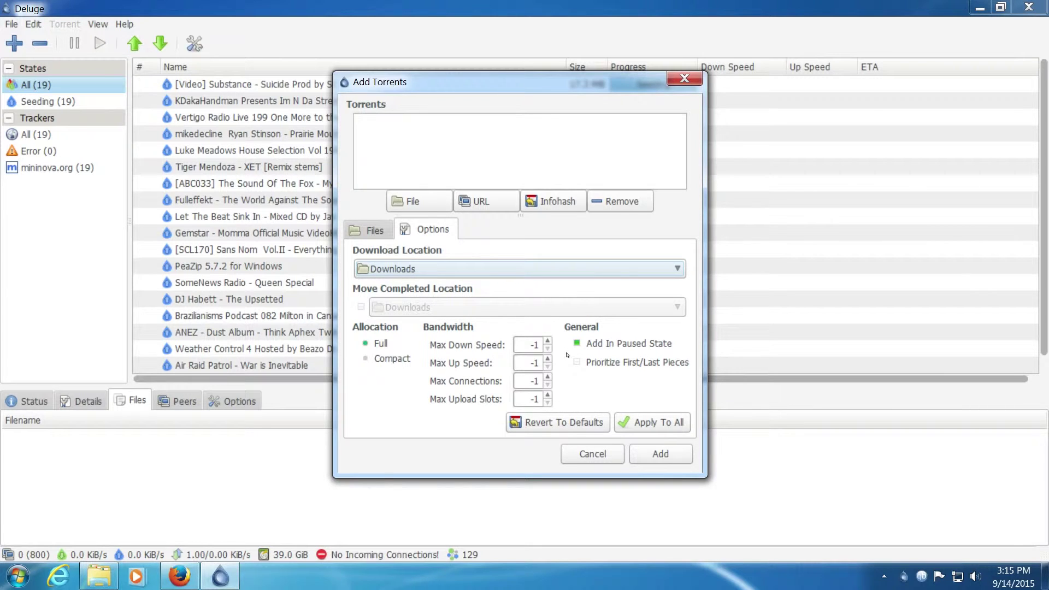
{"action": "left_click", "coordinate": [592, 454]}
Step: Open the Create Torrent dialog from the File menu
{"action": "left_click", "coordinate": [284, 117]}
{"action": "left_click", "coordinate": [11, 24]}
{"action": "left_click", "coordinate": [27, 53]}
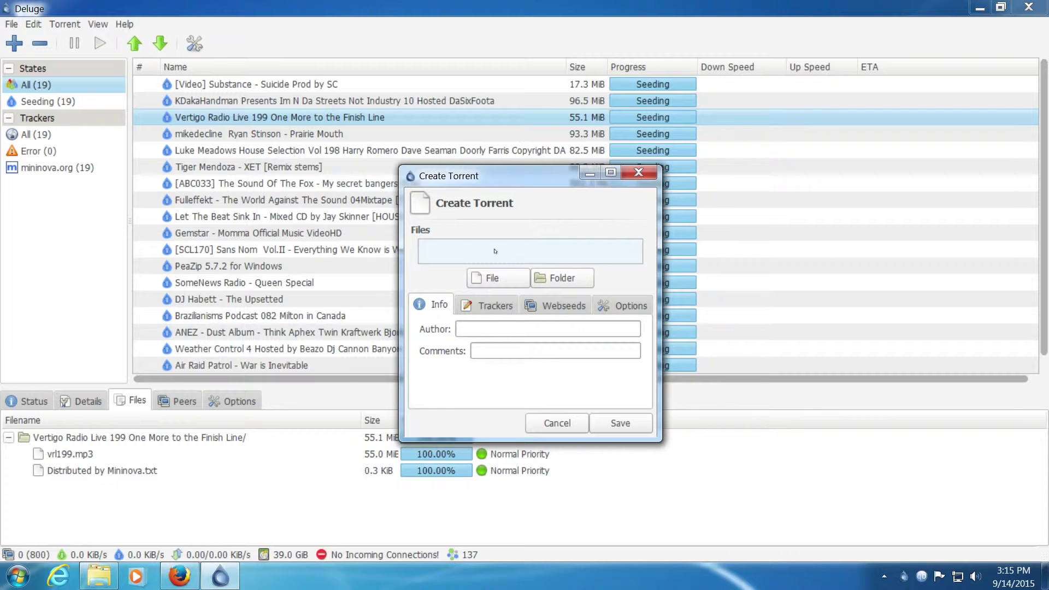
Step: Move the Create Torrent dialog higher on screen
{"action": "left_click_drag", "start_coordinate": [468, 178], "coordinate": [460, 92]}
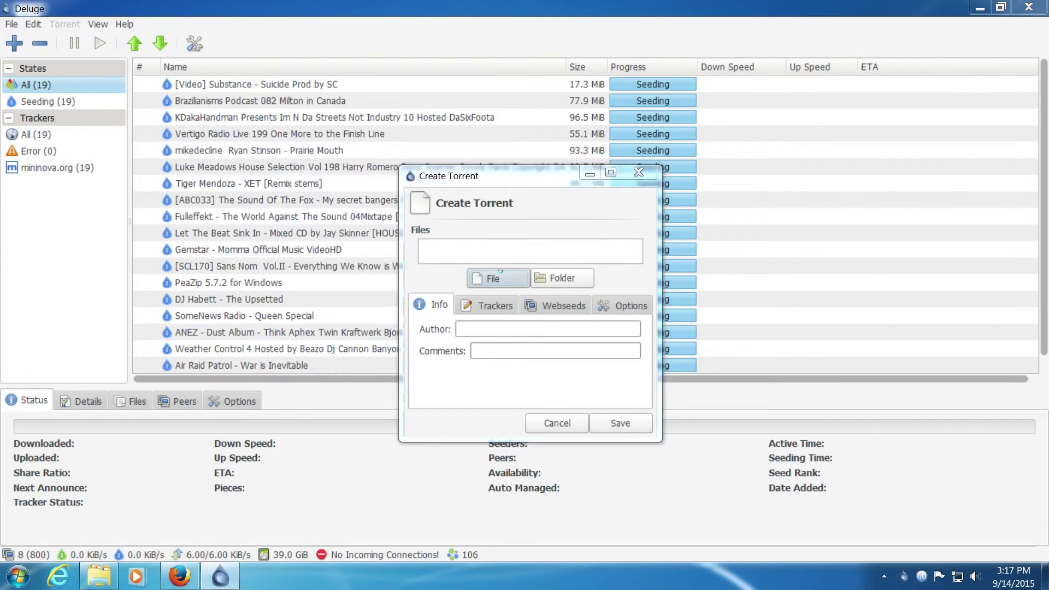
Step: Open the file picker for the new torrent, then cancel it and the Create Torrent dialog
{"action": "left_click", "coordinate": [497, 210]}
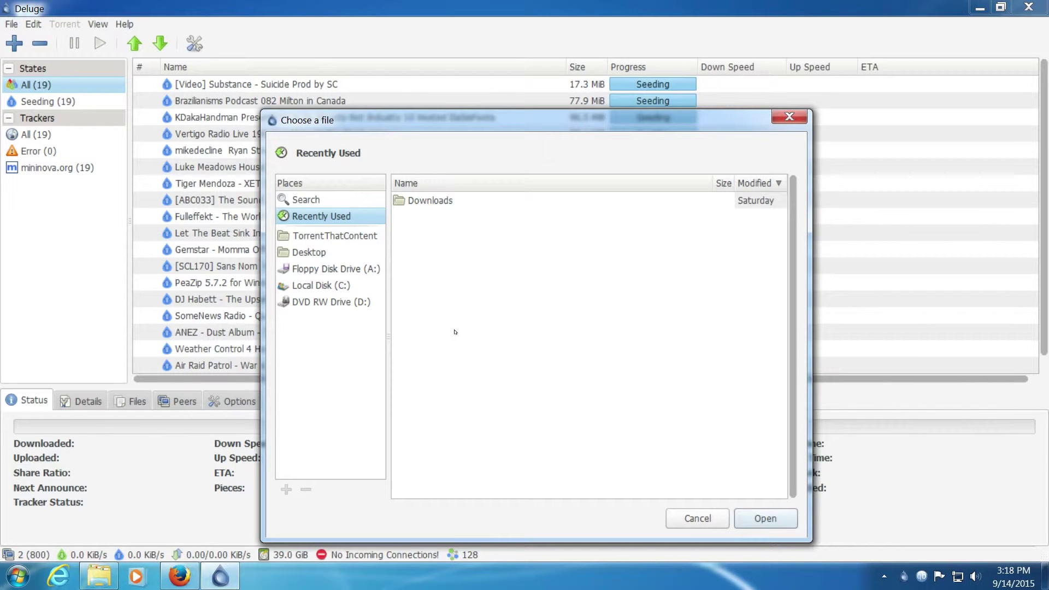
{"action": "left_click", "coordinate": [698, 518]}
{"action": "left_click", "coordinate": [565, 424]}
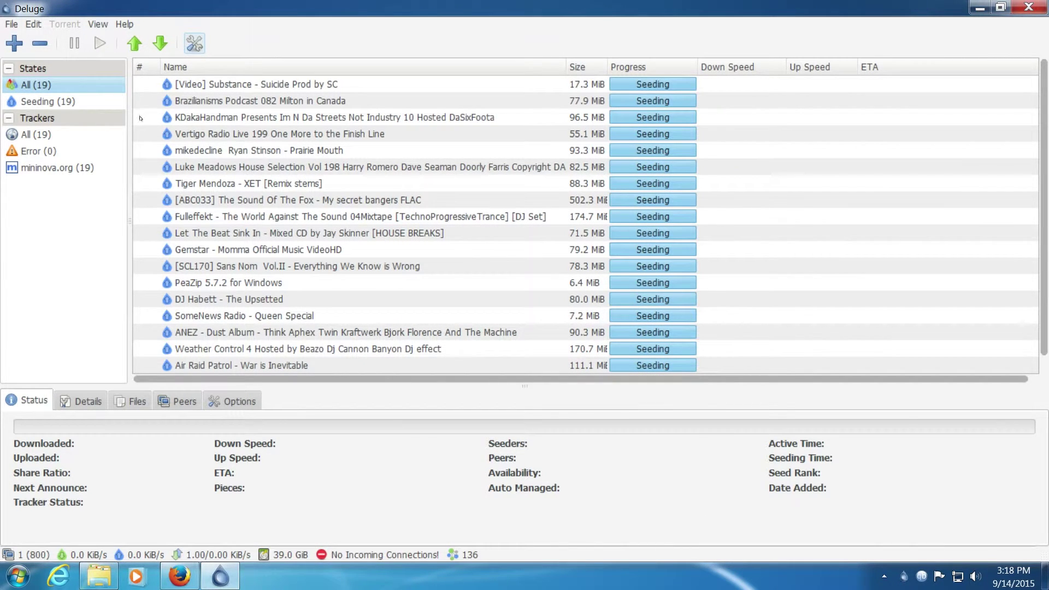
Step: Open Preferences, keep Downloads as the download folder, and show the Network page with port 56479
{"action": "left_click", "coordinate": [194, 43]}
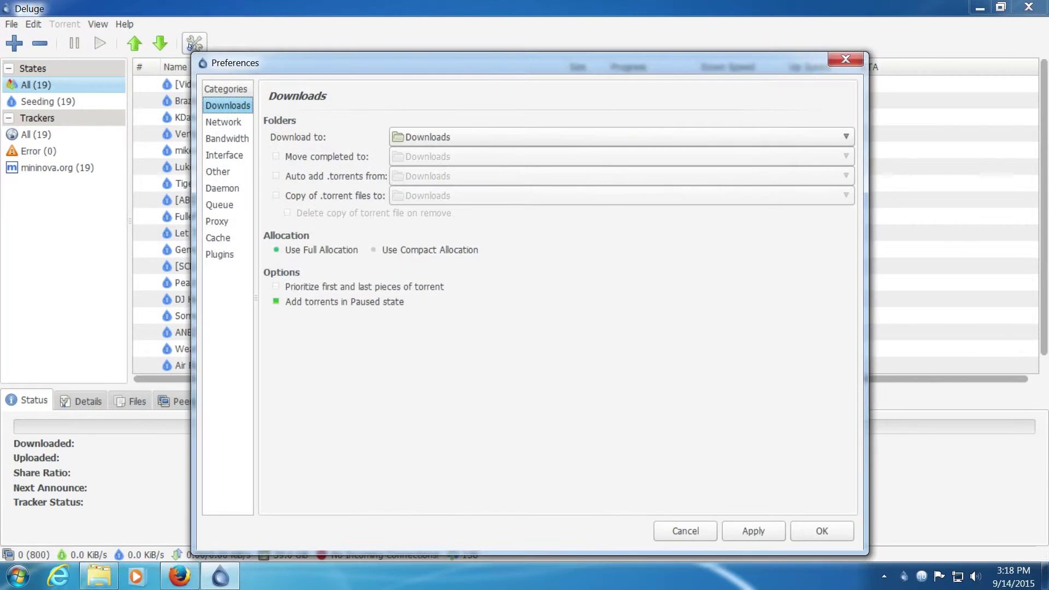
{"action": "left_click_drag", "start_coordinate": [360, 72], "coordinate": [360, 44]}
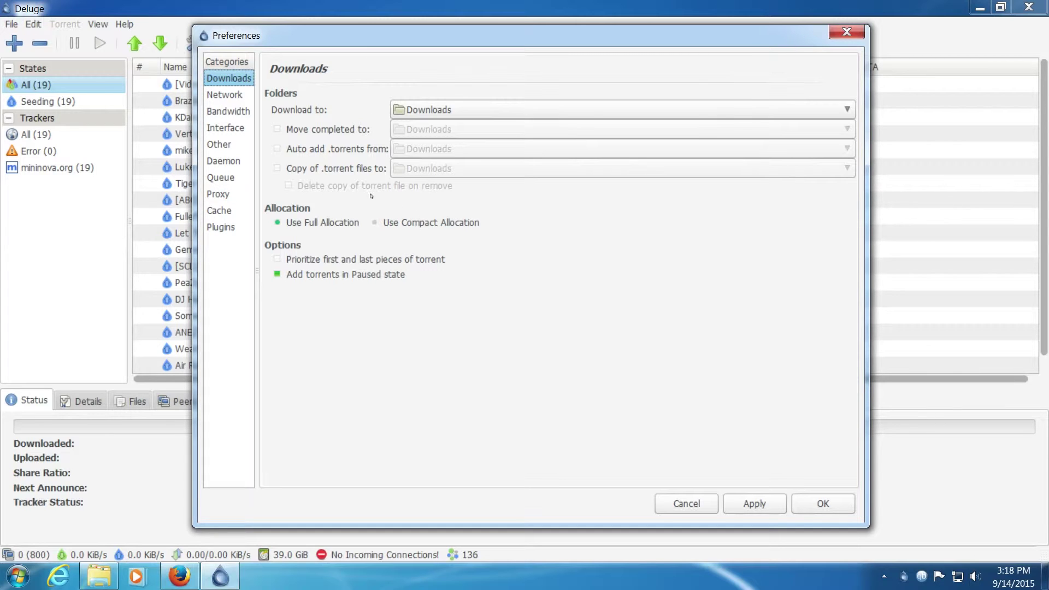
{"action": "left_click", "coordinate": [437, 109]}
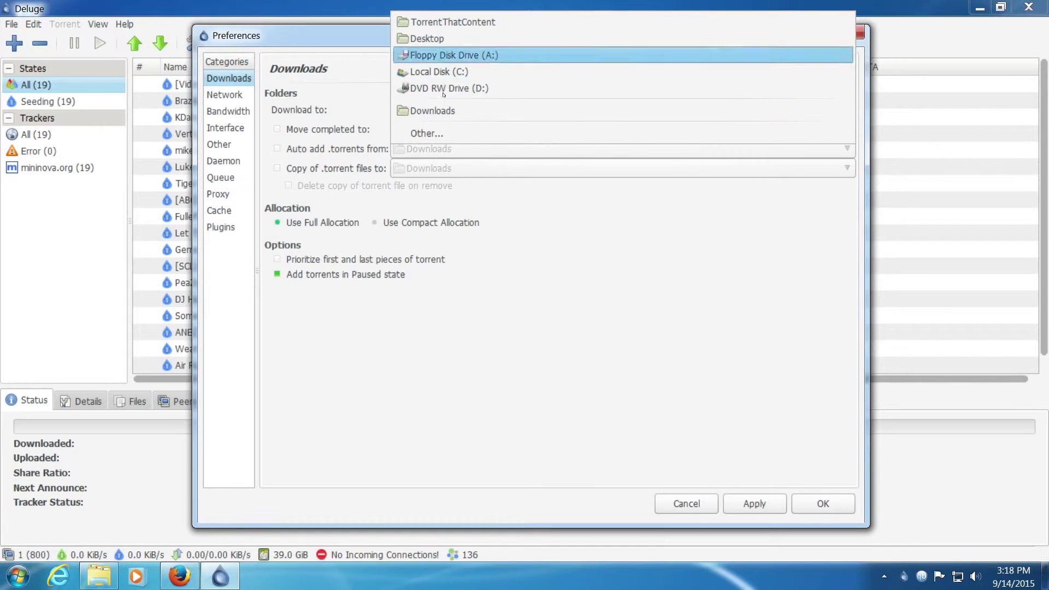
{"action": "left_click", "coordinate": [442, 365]}
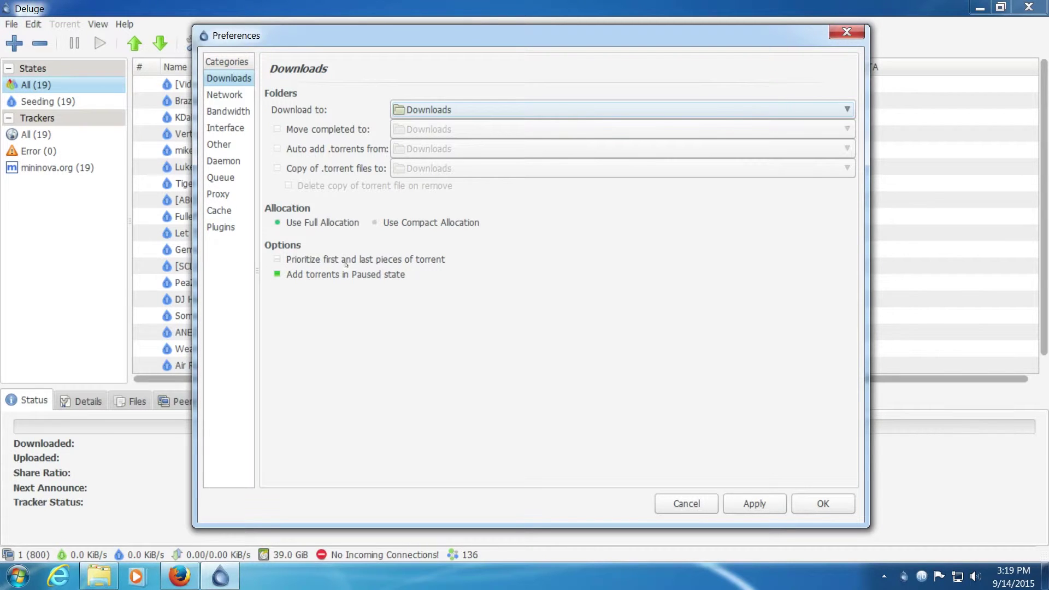
{"action": "left_click", "coordinate": [224, 98]}
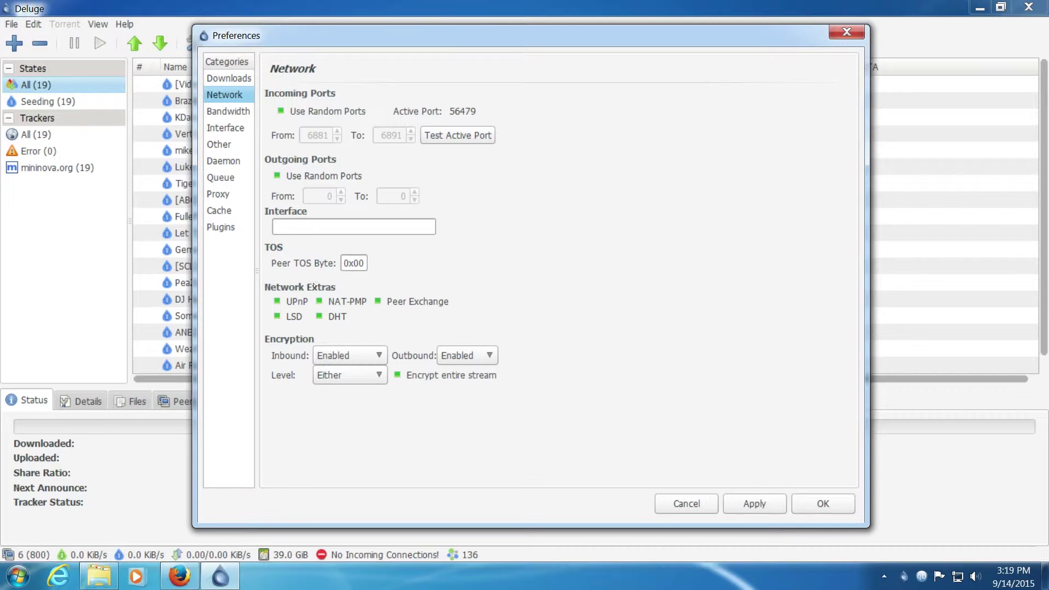
Step: Browse the Bandwidth through Cache preference pages, then open Plugins' Find More Plugins wiki in Firefox
{"action": "left_click", "coordinate": [221, 112]}
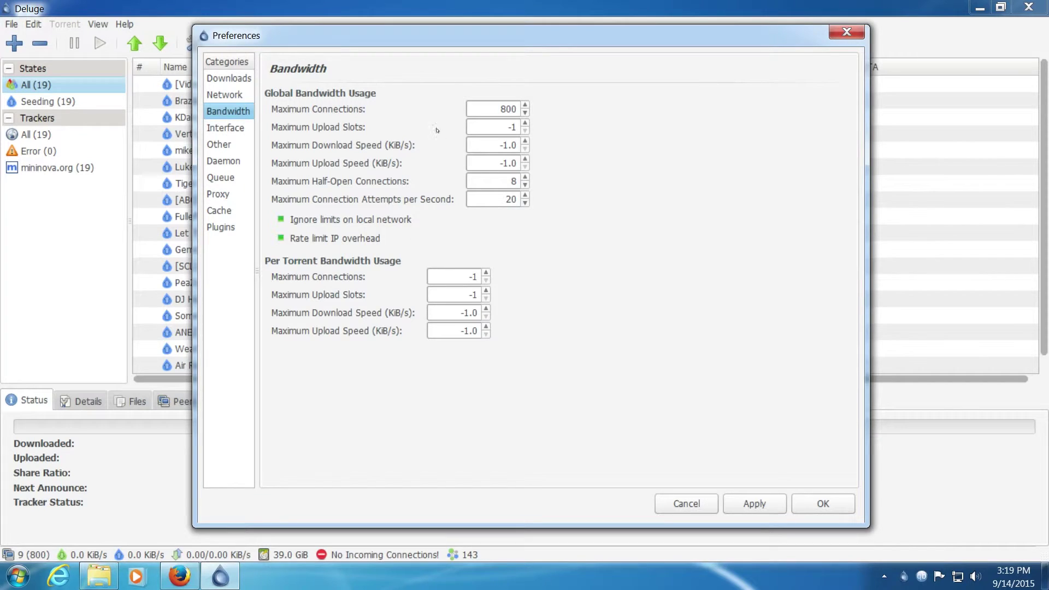
{"action": "left_click", "coordinate": [228, 129]}
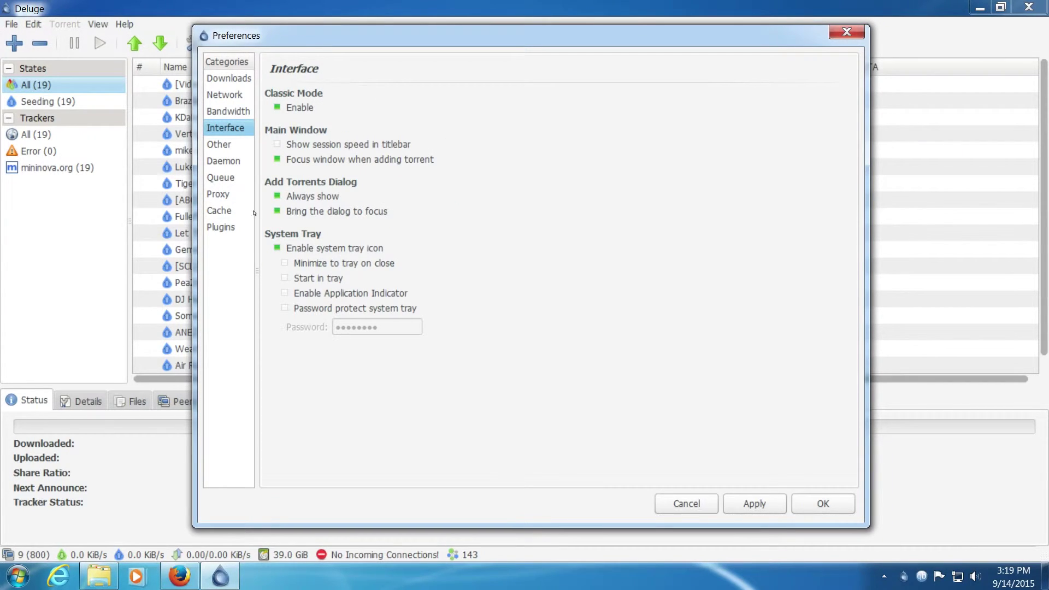
{"action": "left_click", "coordinate": [223, 146]}
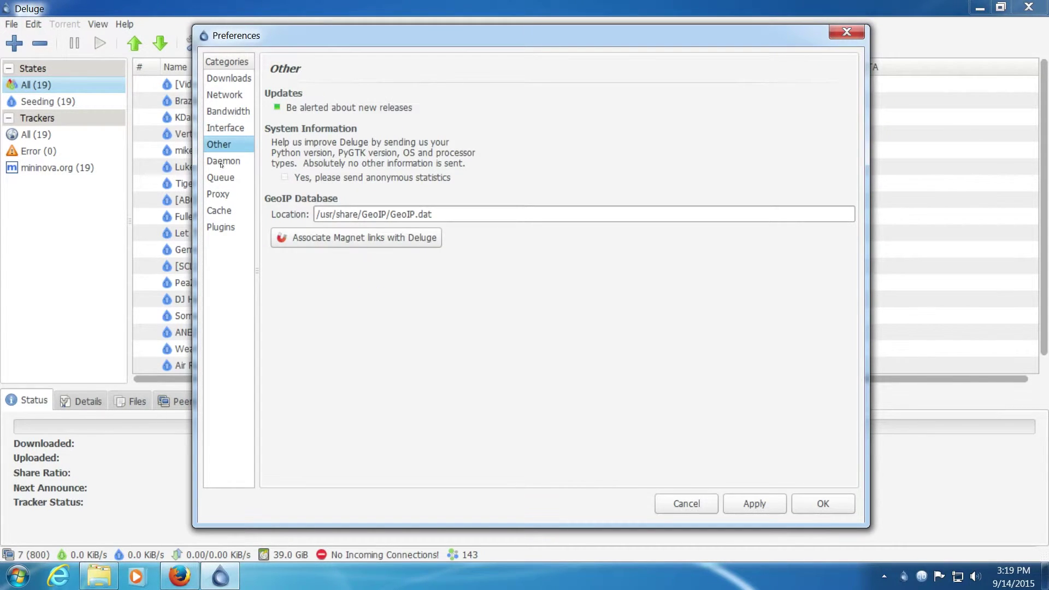
{"action": "left_click", "coordinate": [221, 163]}
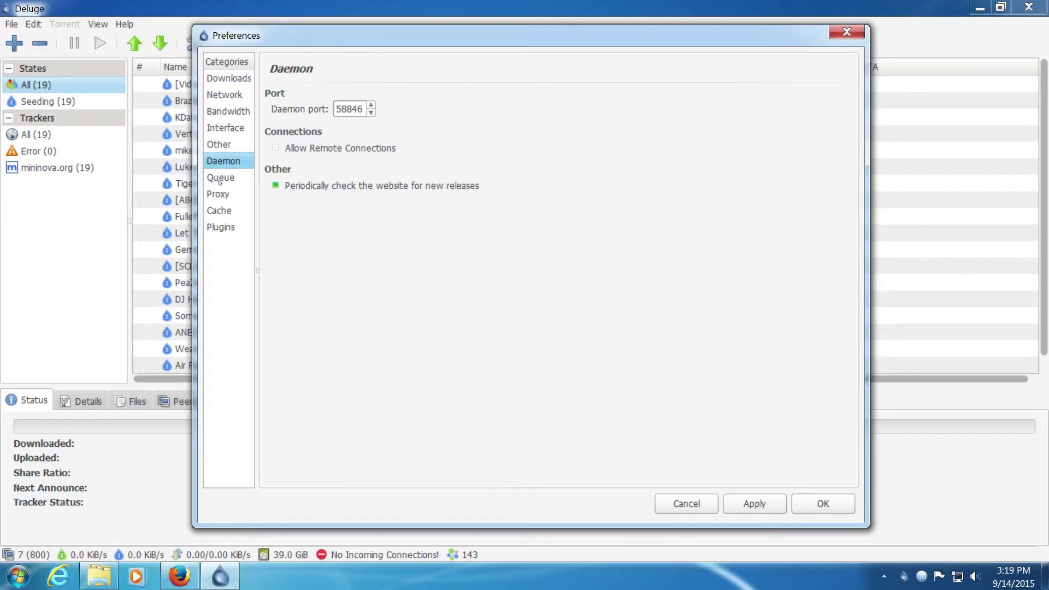
{"action": "left_click", "coordinate": [220, 181]}
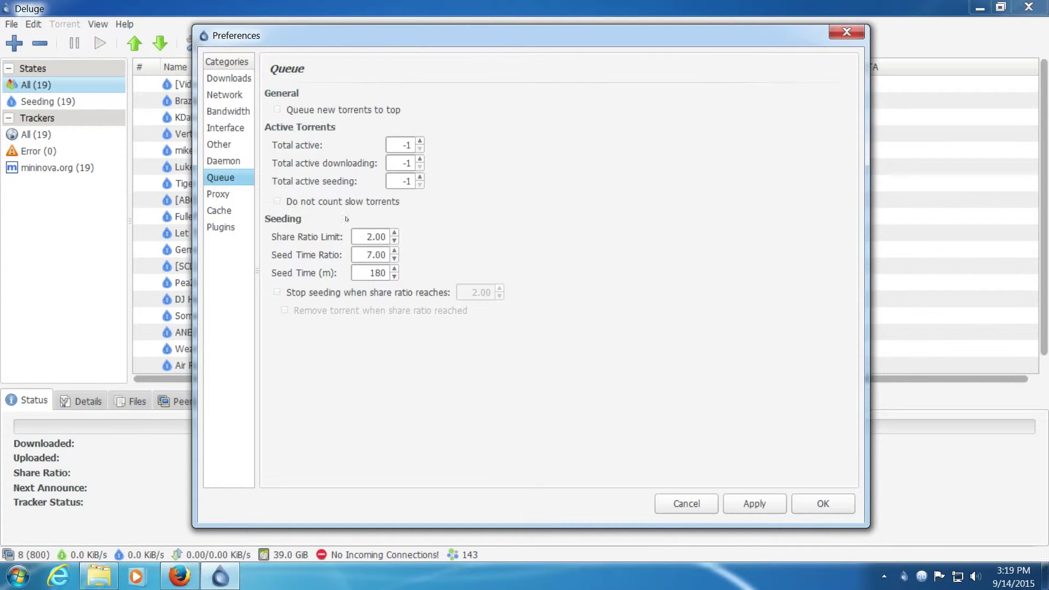
{"action": "left_click", "coordinate": [217, 195]}
{"action": "left_click", "coordinate": [219, 211]}
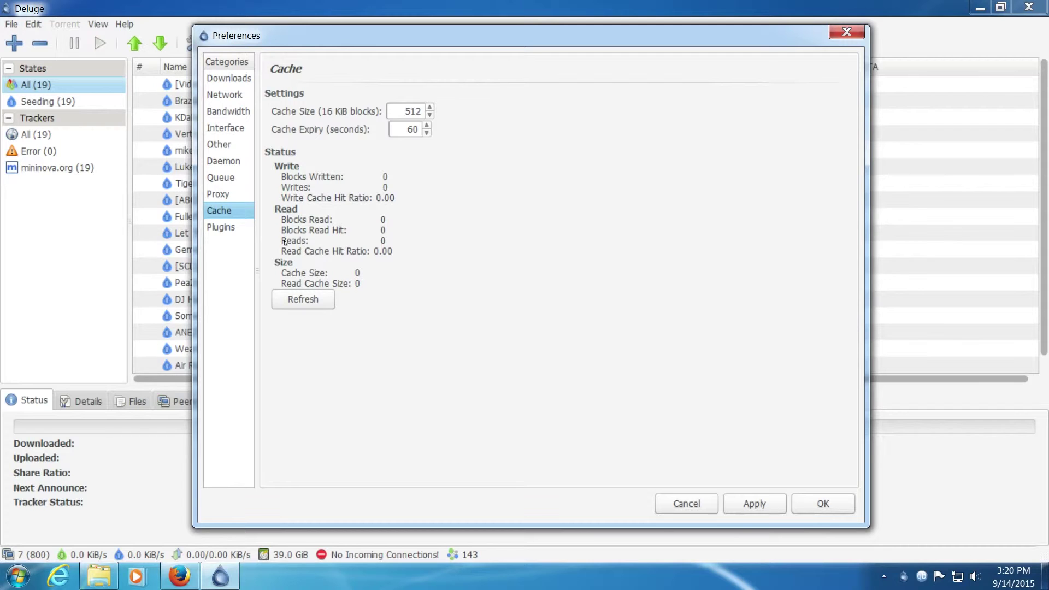
{"action": "left_click", "coordinate": [240, 231]}
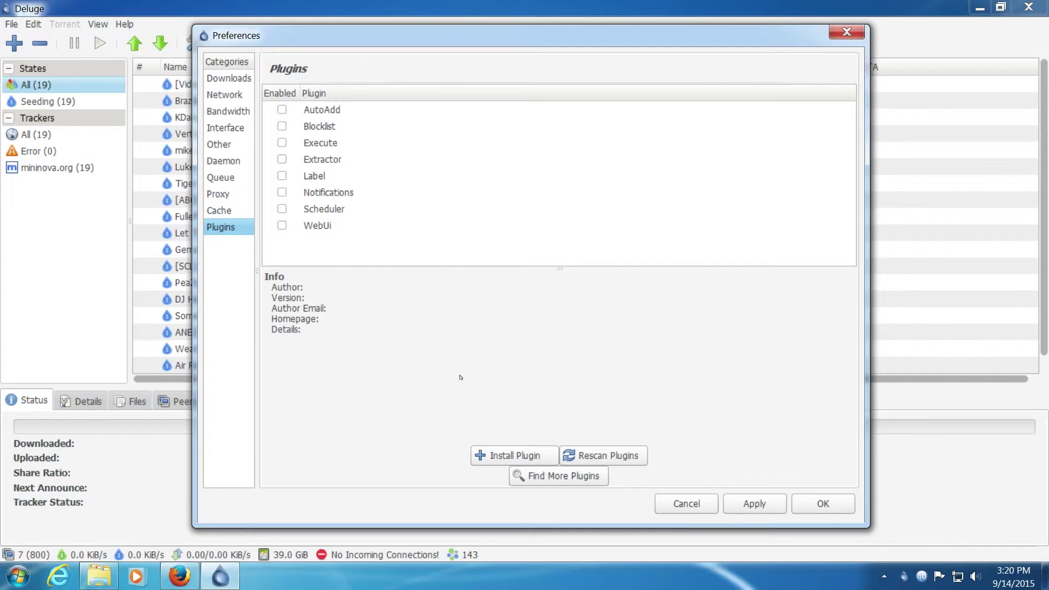
{"action": "left_click", "coordinate": [538, 476]}
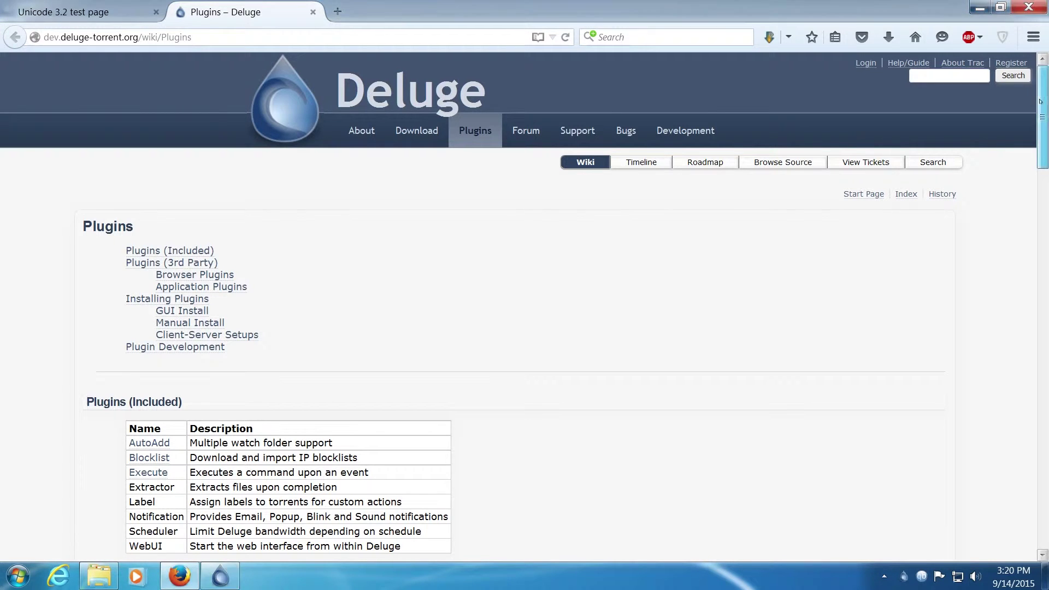
Step: Scroll the wiki to the 3rd Party plugin table and open the LabelPlus v0.3.2.1 forum thread
{"action": "left_click_drag", "start_coordinate": [1032, 110], "coordinate": [1030, 181]}
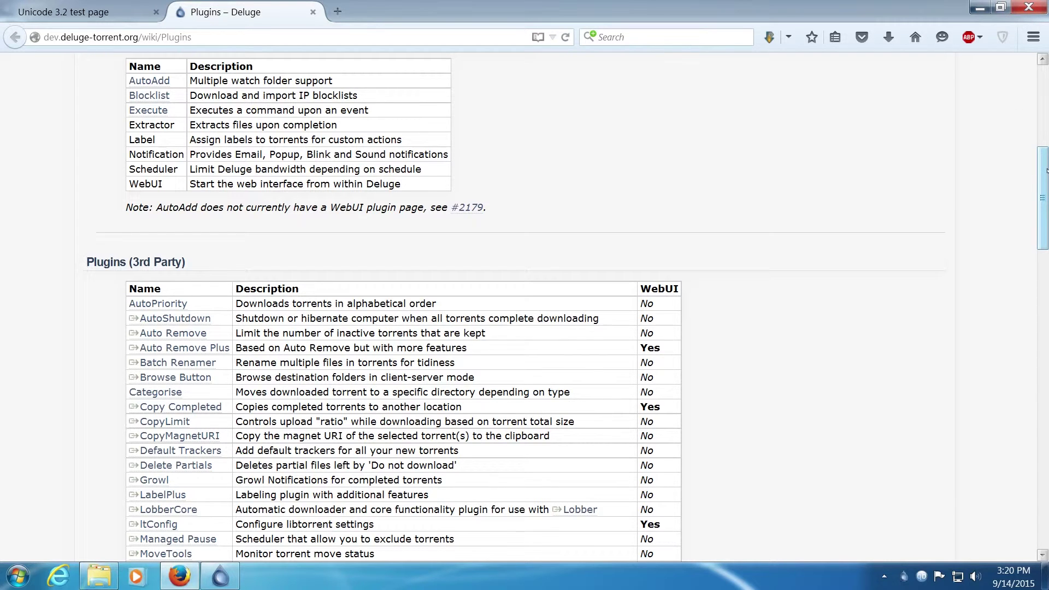
{"action": "left_click_drag", "start_coordinate": [1045, 174], "coordinate": [1045, 214]}
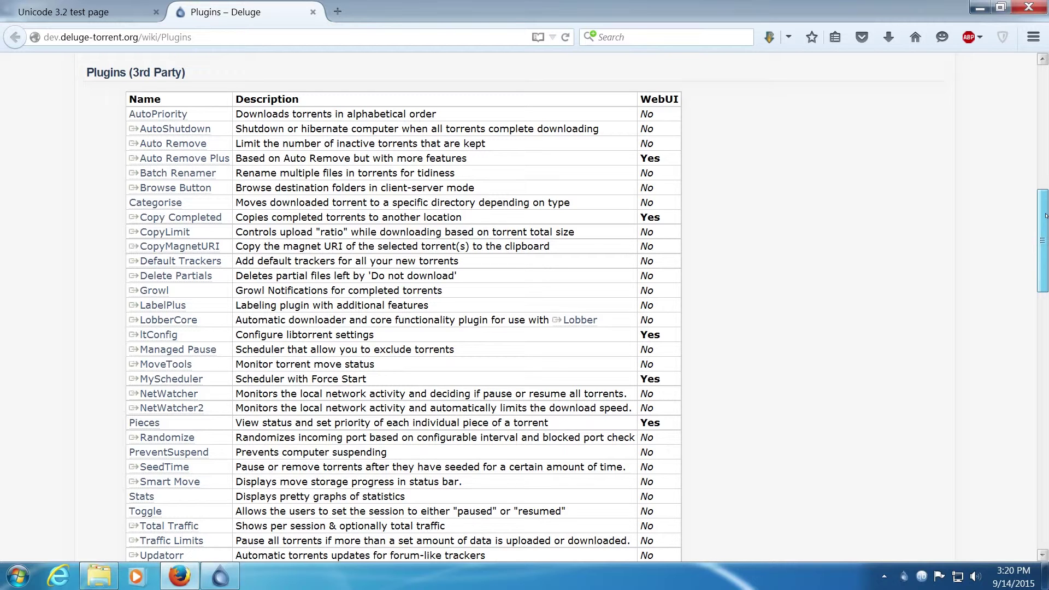
{"action": "mouse_move", "coordinate": [1044, 215]}
{"action": "left_mouse_down"}
{"action": "mouse_move", "coordinate": [1042, 252]}
{"action": "mouse_move", "coordinate": [1042, 232]}
{"action": "left_mouse_up"}
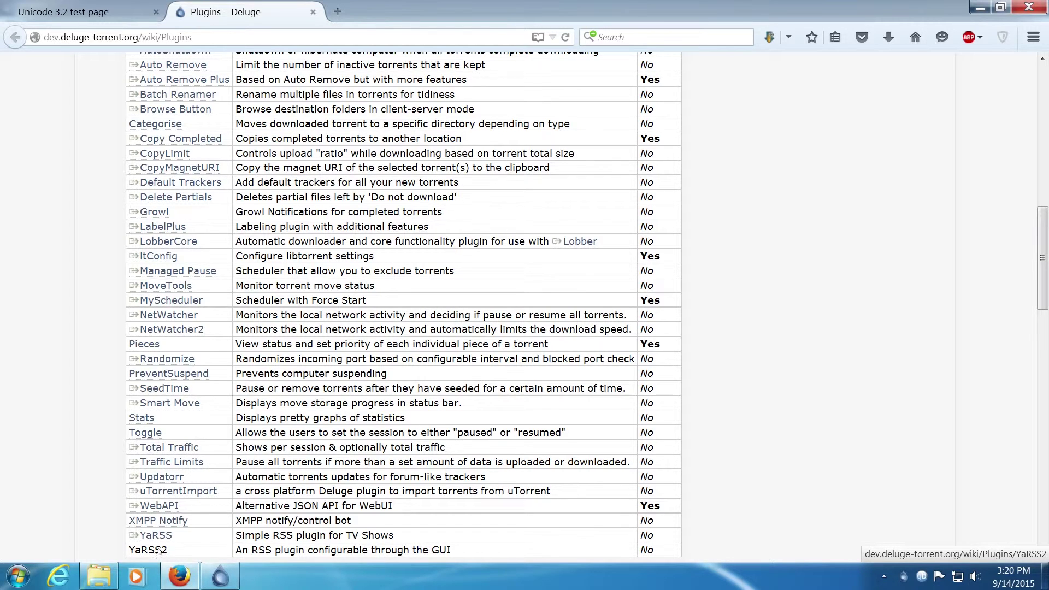
{"action": "left_click", "coordinate": [169, 229]}
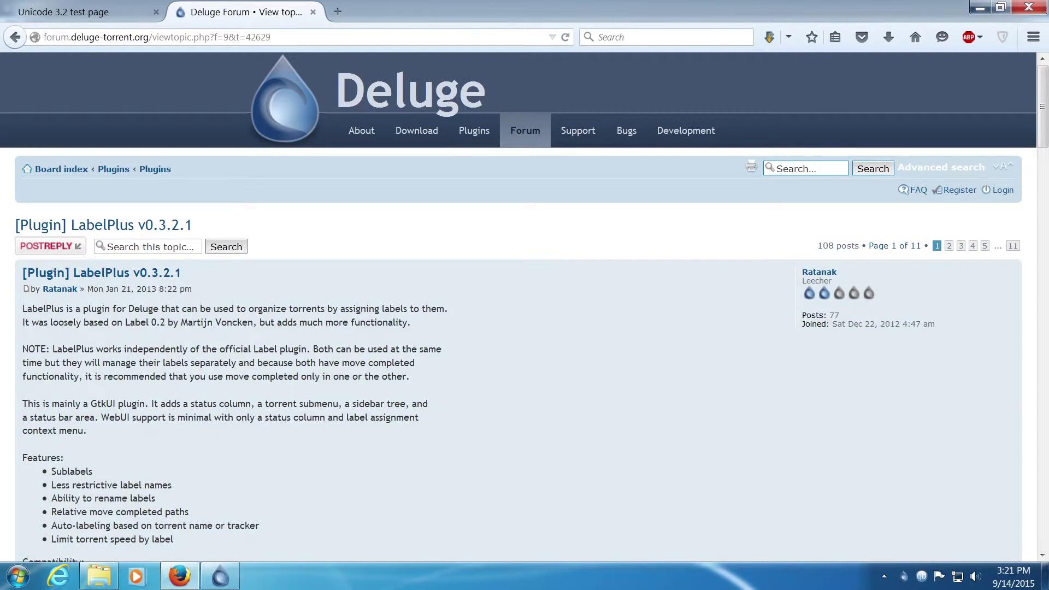
Step: Save LabelPlus-0.3.2.1-py2.6.egg from the LabelPlus GitHub releases page, then return to Deluge preferences
{"action": "scroll", "coordinate": [216, 238], "scroll_direction": "down", "scroll_amount": 10}
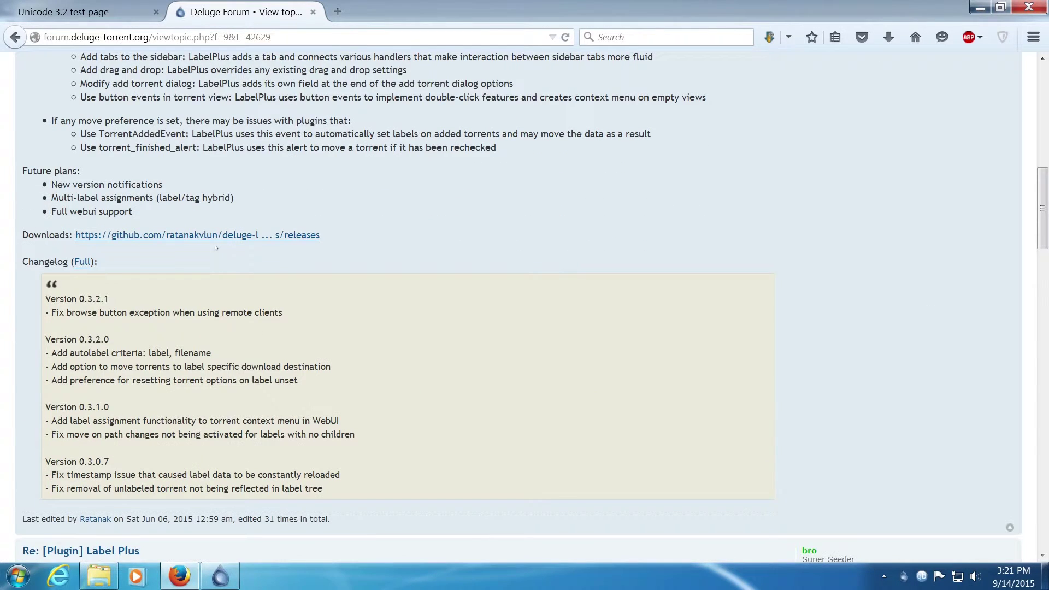
{"action": "left_click", "coordinate": [215, 238]}
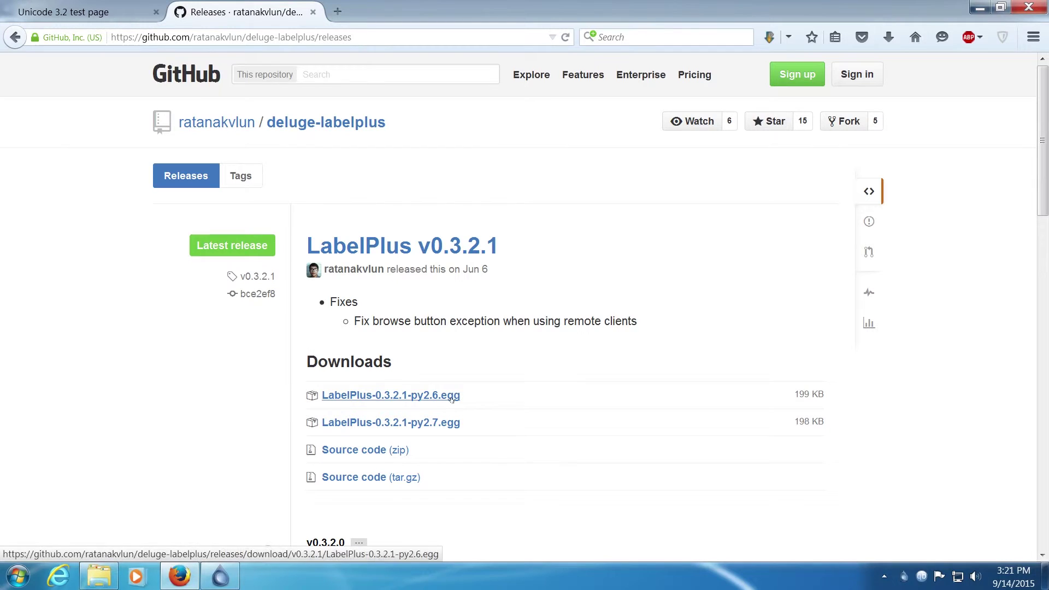
{"action": "left_click", "coordinate": [451, 399]}
{"action": "left_click", "coordinate": [572, 409]}
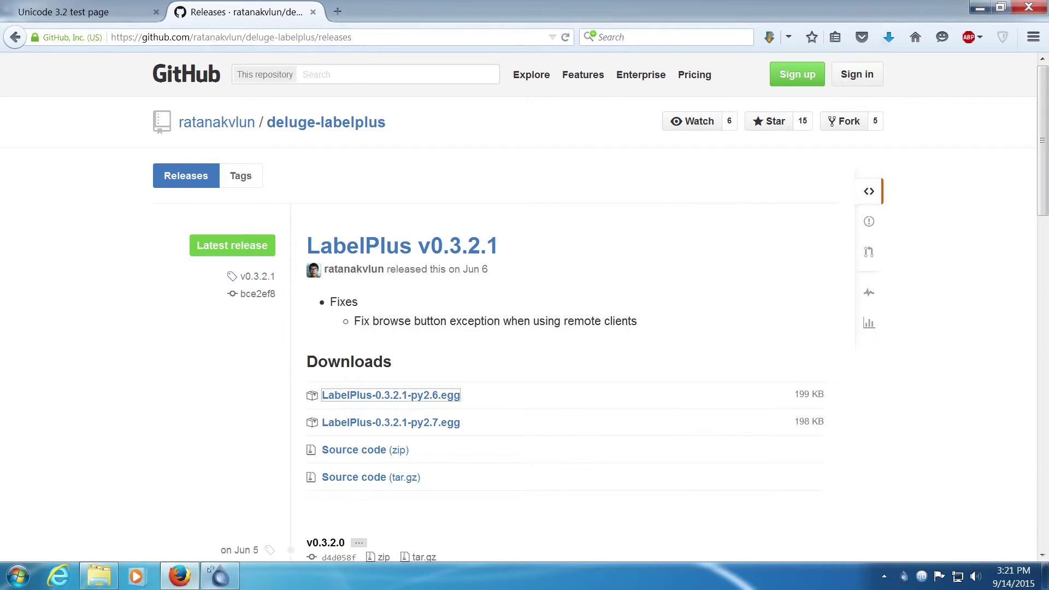
{"action": "left_click", "coordinate": [209, 572]}
Step: Install LabelPlus-0.3.2.1-py2.6.egg from the Desktop and enable the LabelPlus plugin
{"action": "left_click", "coordinate": [500, 455]}
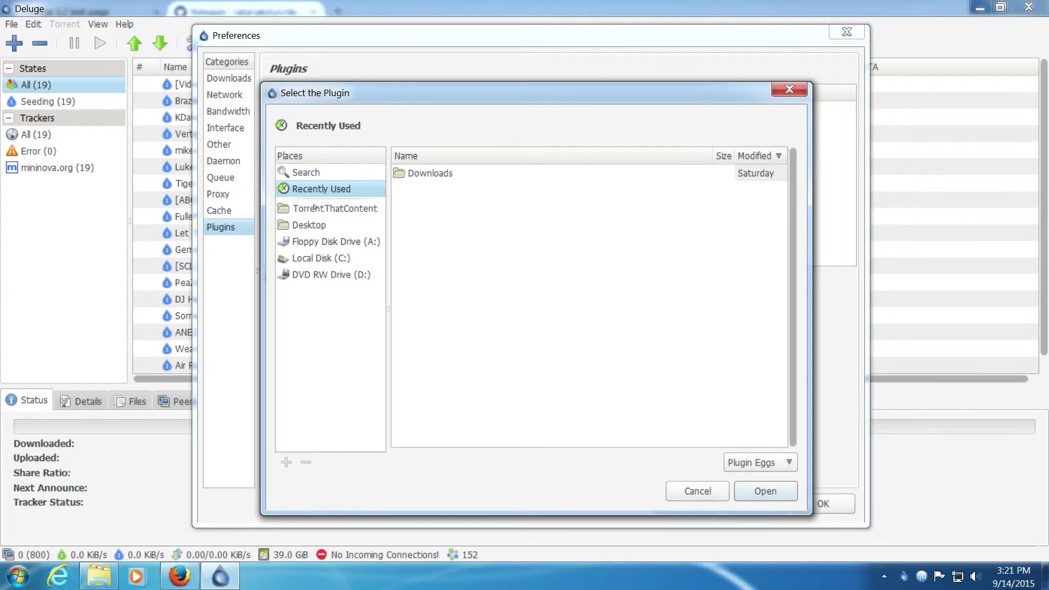
{"action": "left_click", "coordinate": [309, 224]}
{"action": "left_click", "coordinate": [504, 191]}
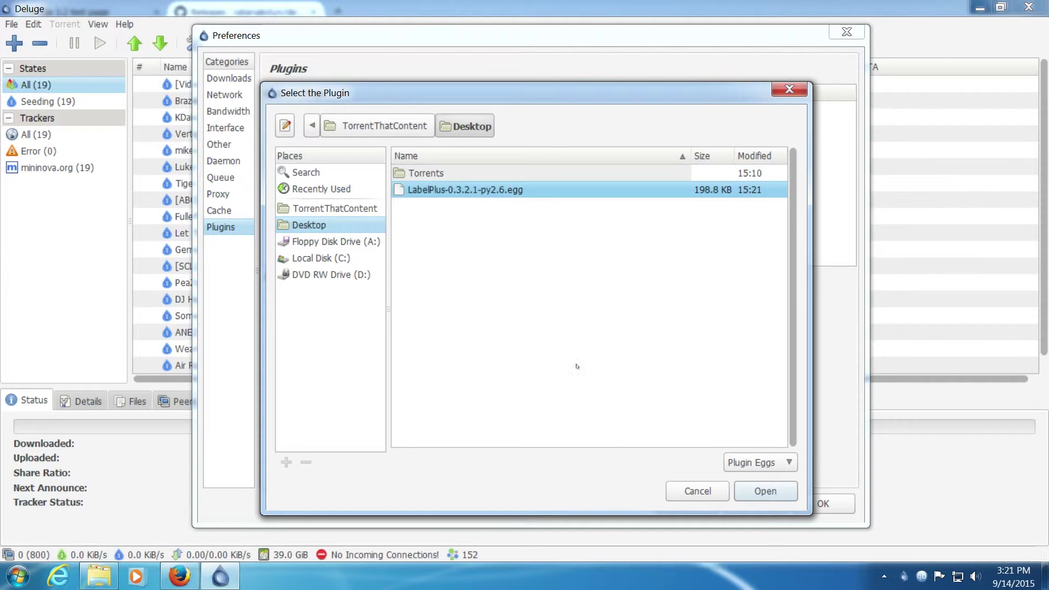
{"action": "left_click", "coordinate": [744, 491]}
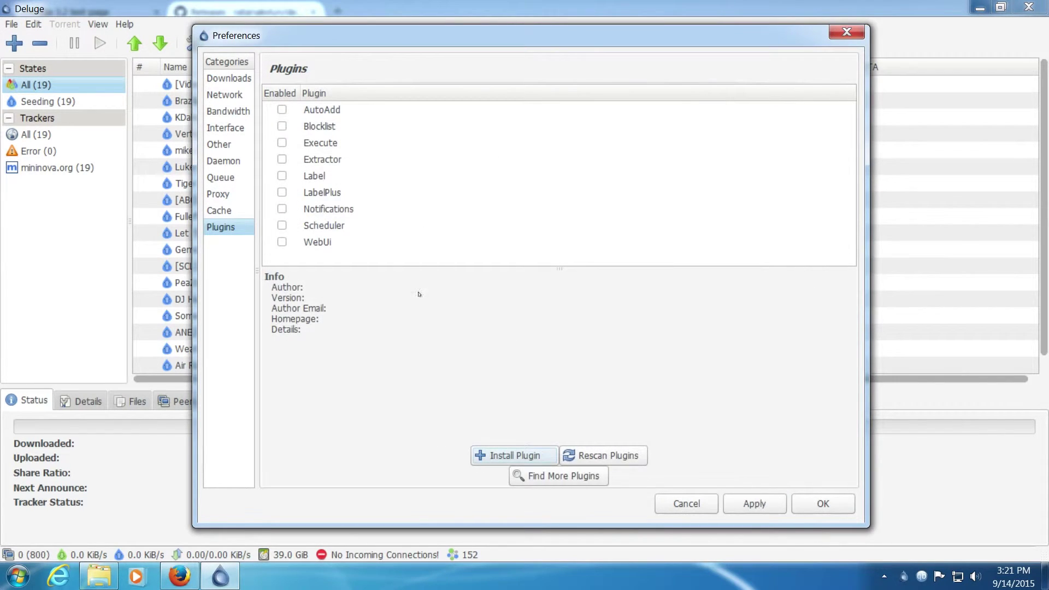
{"action": "left_click", "coordinate": [282, 192]}
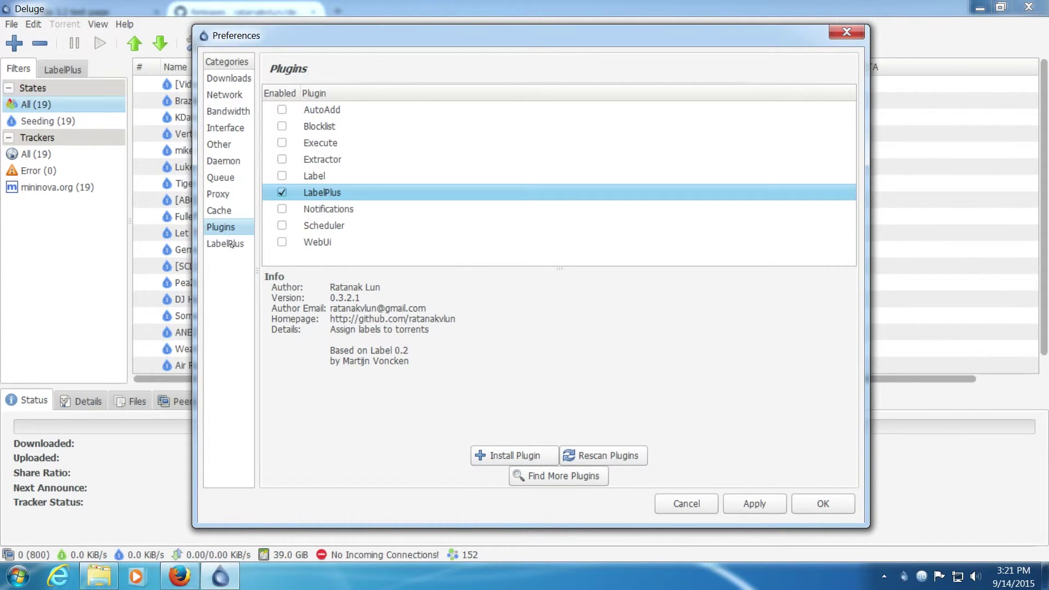
Step: Turn on LabelPlus's reset-options-on-unset and move-torrents-on-change settings, and save preferences
{"action": "left_click", "coordinate": [231, 244]}
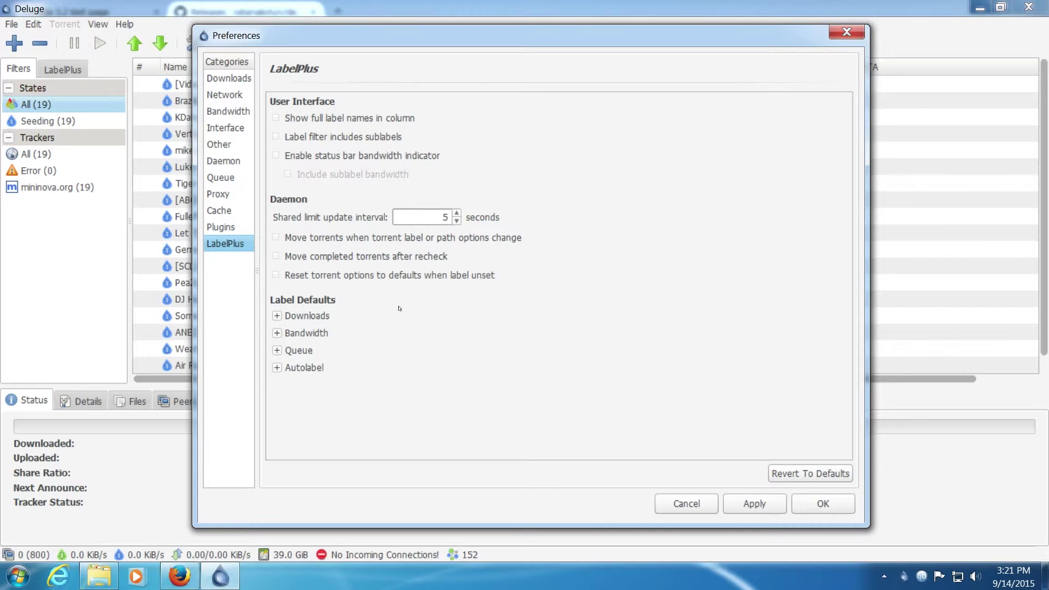
{"action": "left_click", "coordinate": [291, 275]}
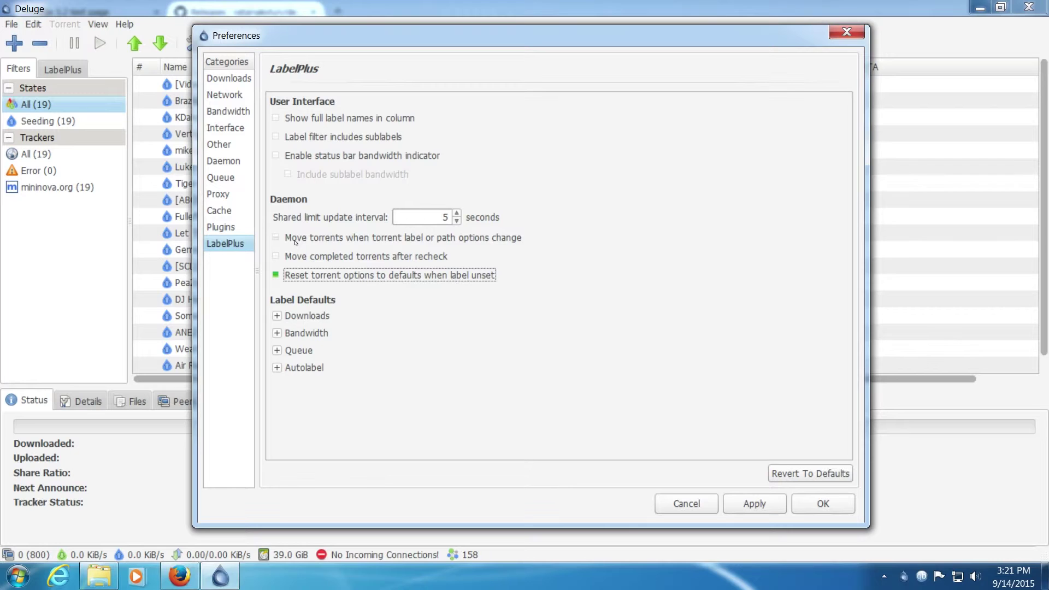
{"action": "left_click", "coordinate": [295, 241]}
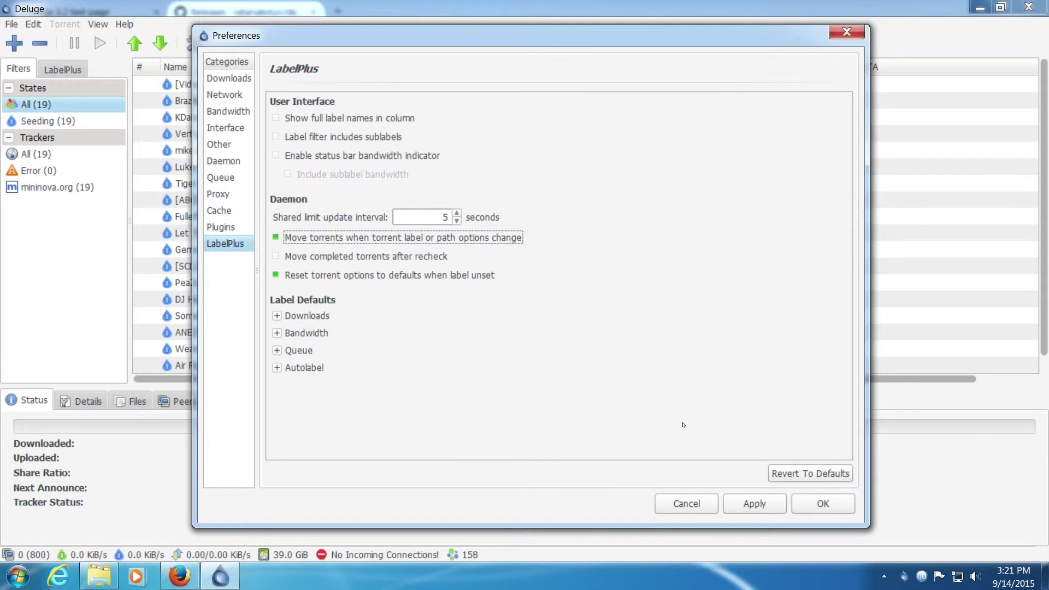
{"action": "left_click", "coordinate": [824, 504]}
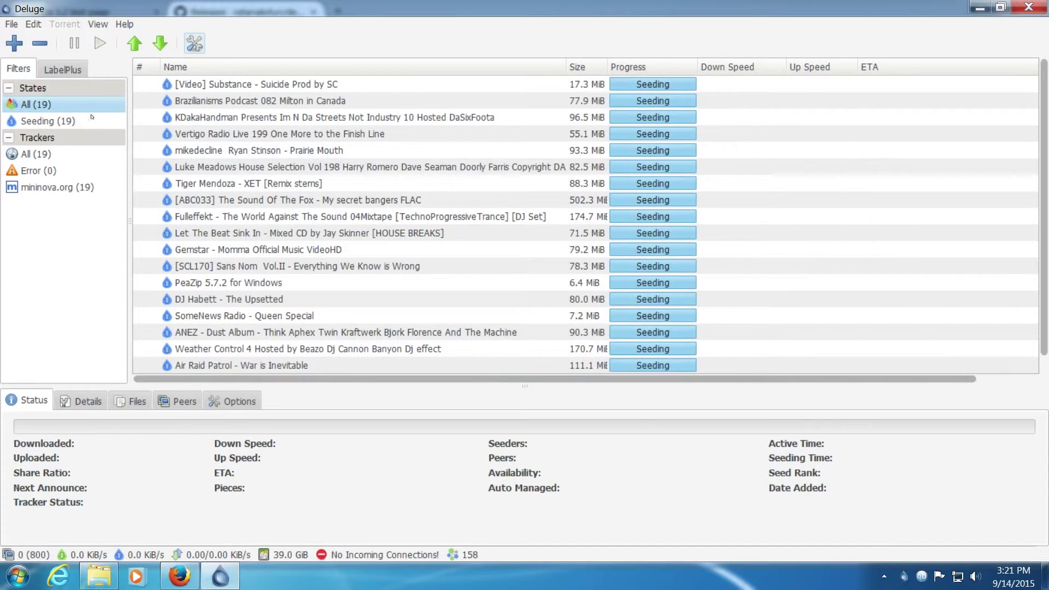
Step: Create a new LabelPlus label named "test"
{"action": "left_click", "coordinate": [66, 69]}
{"action": "right_click", "coordinate": [47, 103]}
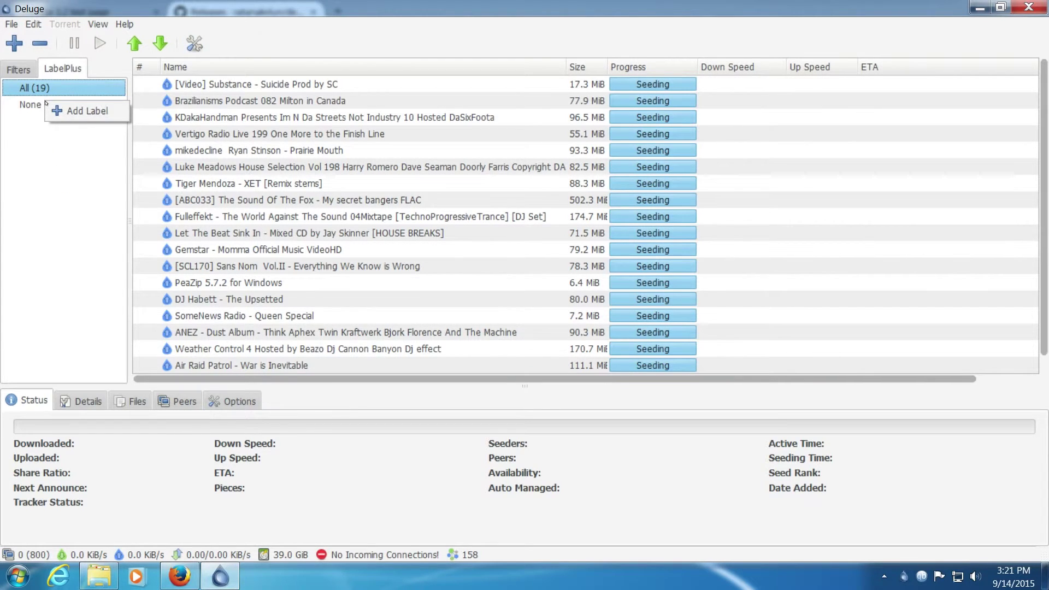
{"action": "left_click", "coordinate": [55, 110]}
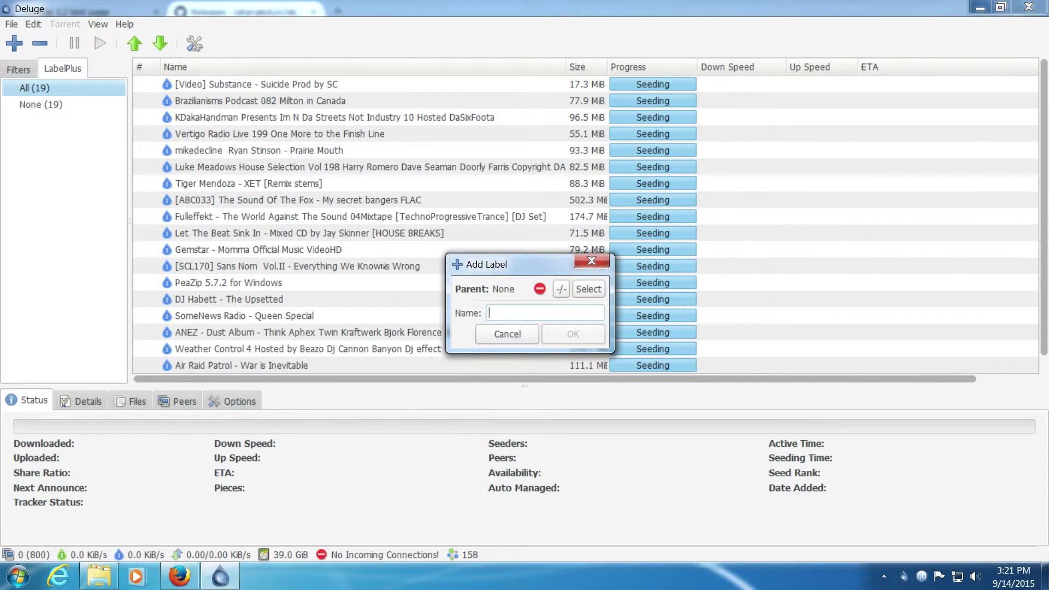
{"action": "type", "text": "test"}
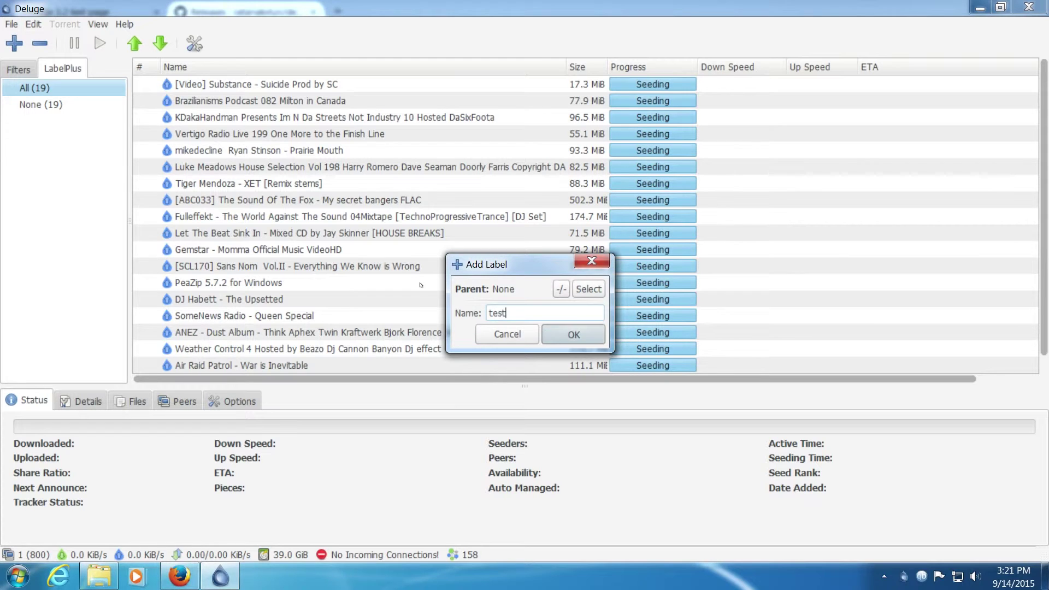
{"action": "key", "text": "Return"}
Step: Open the test label's options and browse its download, bandwidth, queue and autolabel settings
{"action": "left_click", "coordinate": [20, 125]}
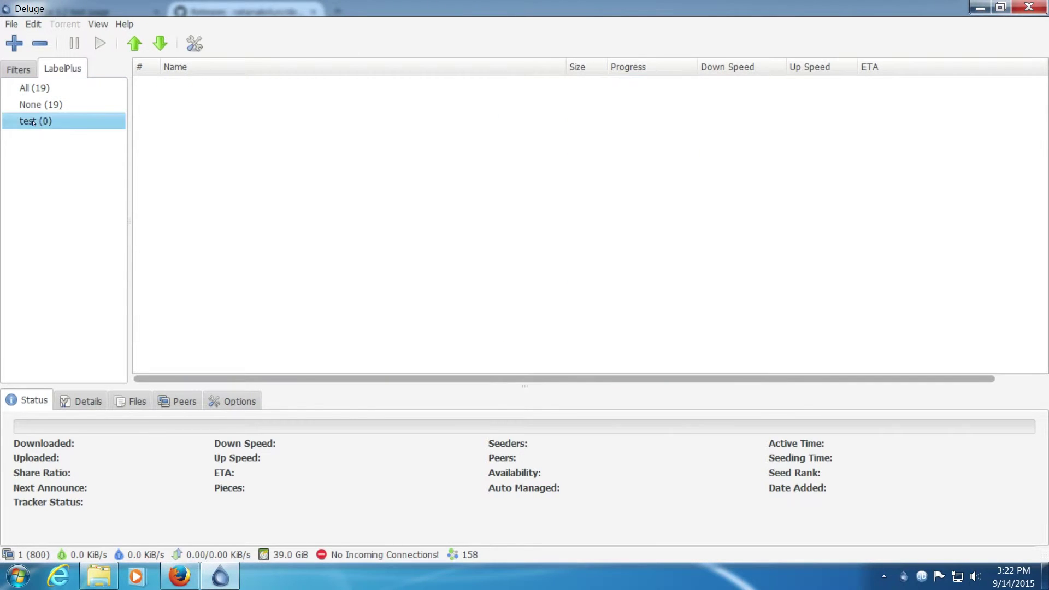
{"action": "right_click", "coordinate": [33, 123]}
{"action": "left_click", "coordinate": [117, 212]}
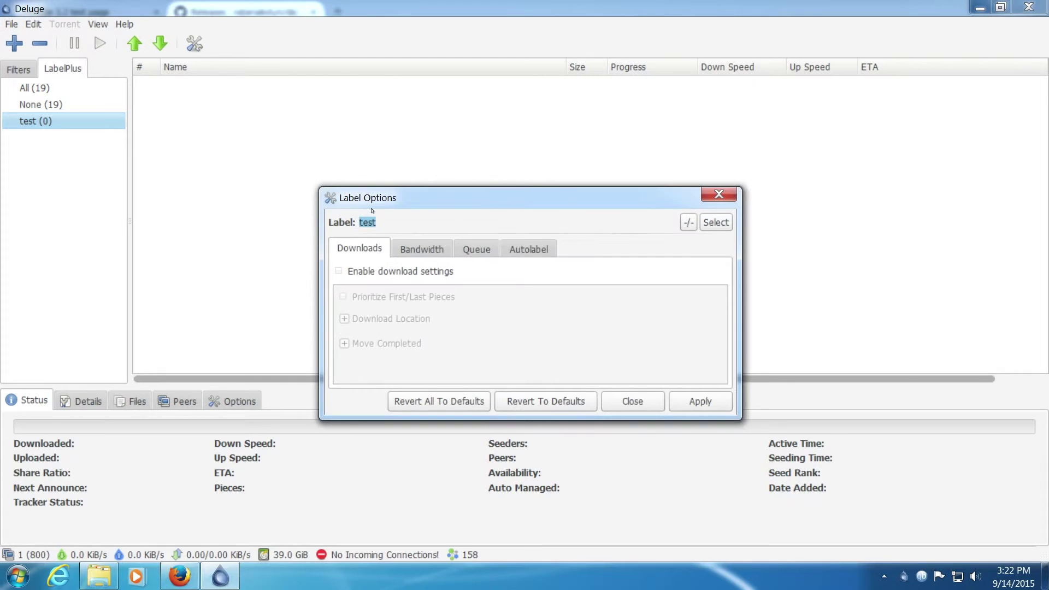
{"action": "left_click_drag", "start_coordinate": [377, 206], "coordinate": [360, 87]}
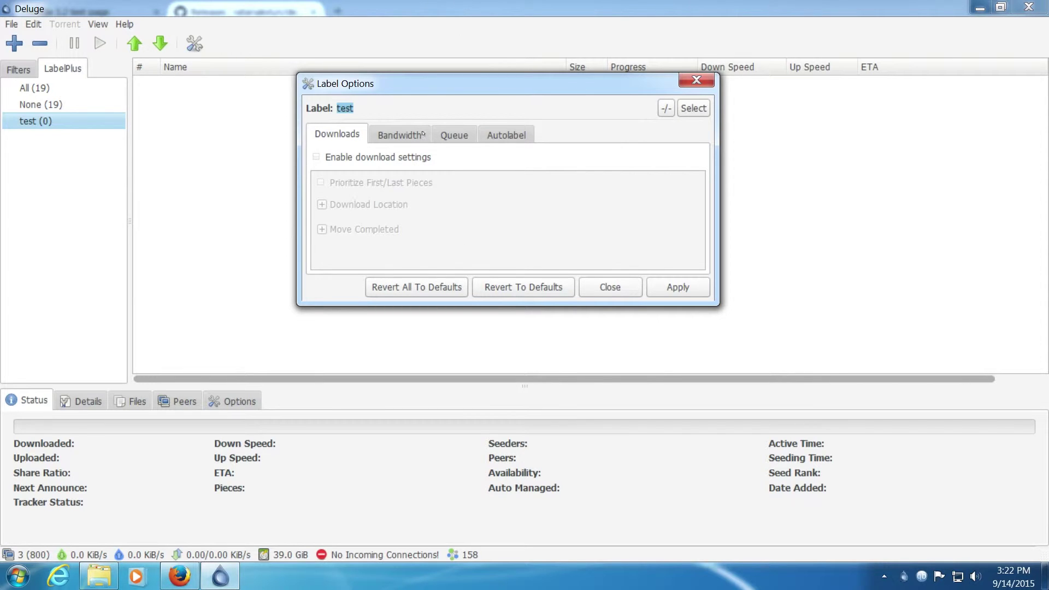
{"action": "left_click", "coordinate": [381, 135]}
{"action": "left_click", "coordinate": [444, 135]}
{"action": "left_click", "coordinate": [486, 134]}
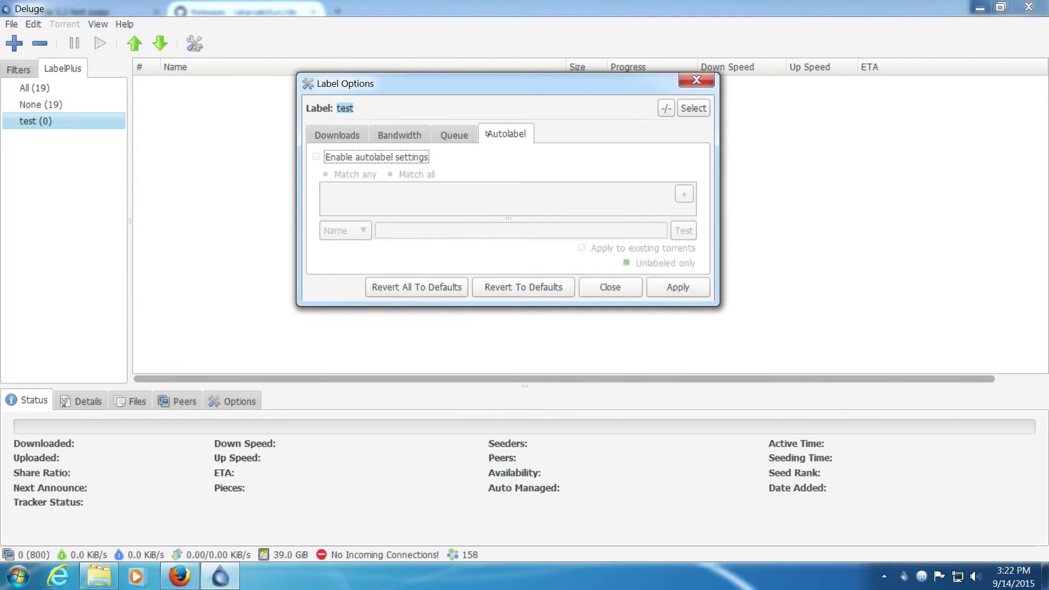
{"action": "left_click", "coordinate": [464, 135]}
{"action": "left_click", "coordinate": [402, 135]}
{"action": "left_click", "coordinate": [358, 134]}
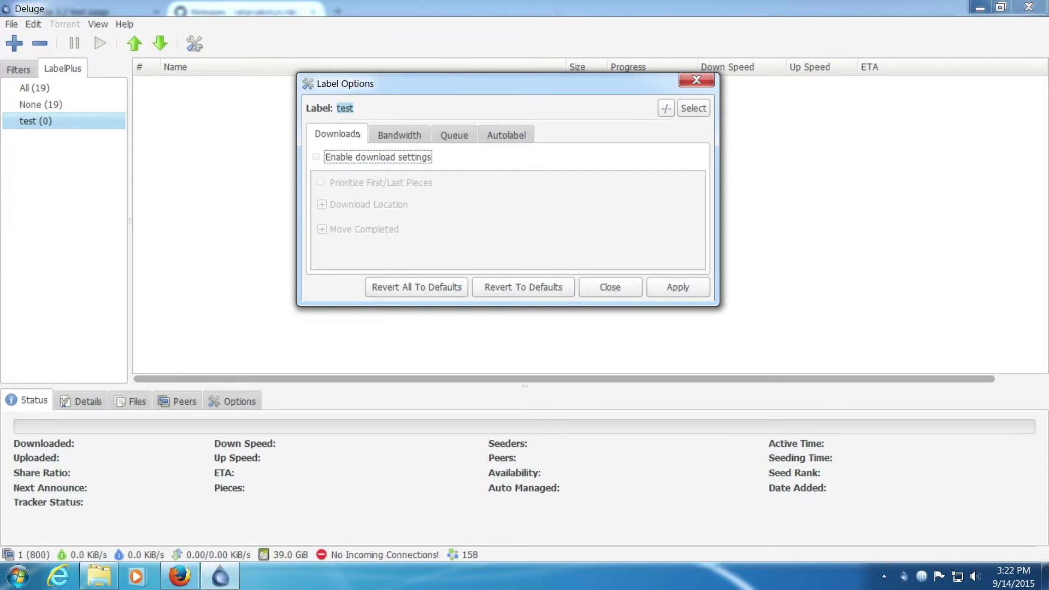
{"action": "left_click", "coordinate": [491, 133]}
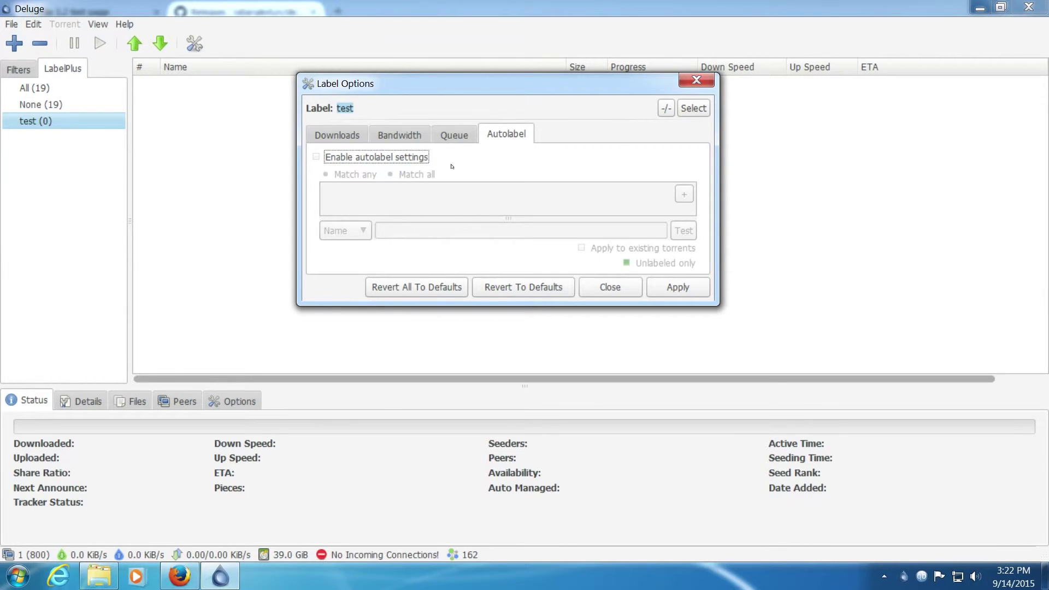
Step: Try an autolabel rule using contains and match case, then close the options unchanged
{"action": "left_click", "coordinate": [343, 163]}
{"action": "left_click", "coordinate": [361, 231]}
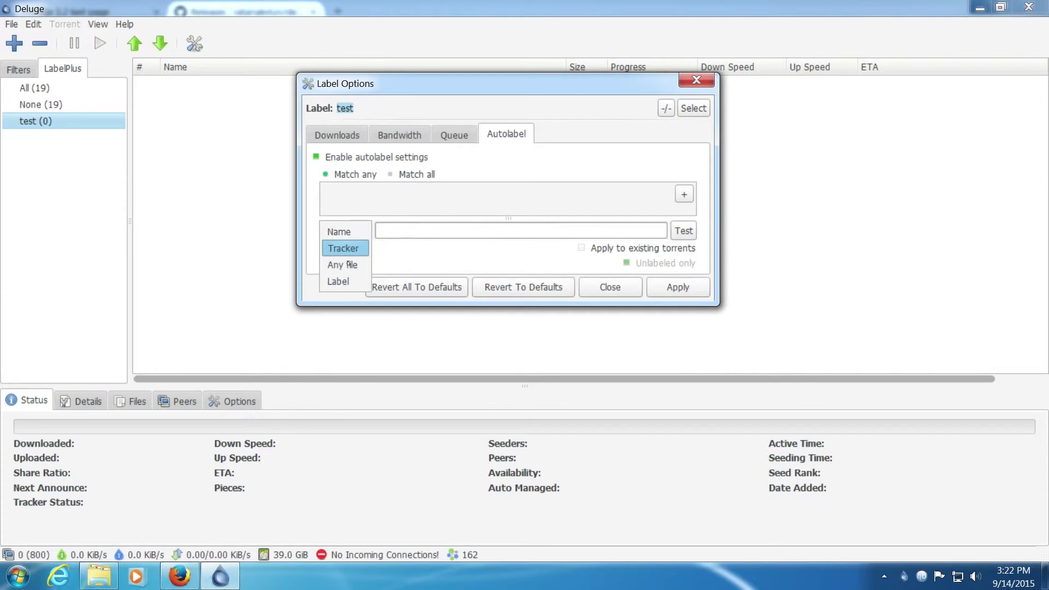
{"action": "left_click", "coordinate": [683, 194]}
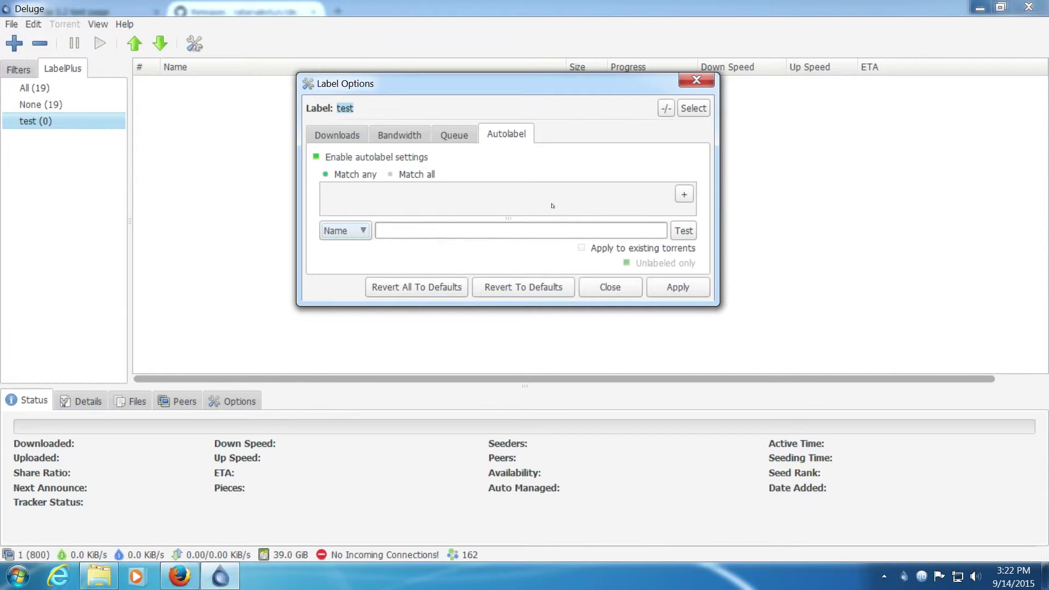
{"action": "left_click", "coordinate": [683, 194]}
{"action": "left_click", "coordinate": [369, 194]}
{"action": "left_click", "coordinate": [452, 194]}
{"action": "left_click", "coordinate": [452, 194]}
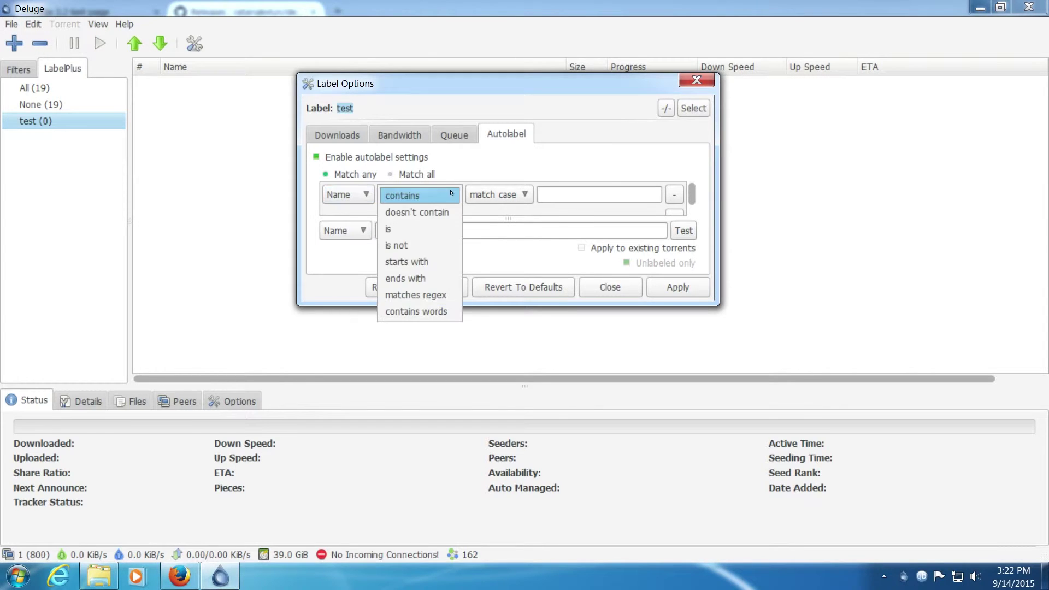
{"action": "left_click", "coordinate": [518, 195]}
{"action": "left_click", "coordinate": [518, 195]}
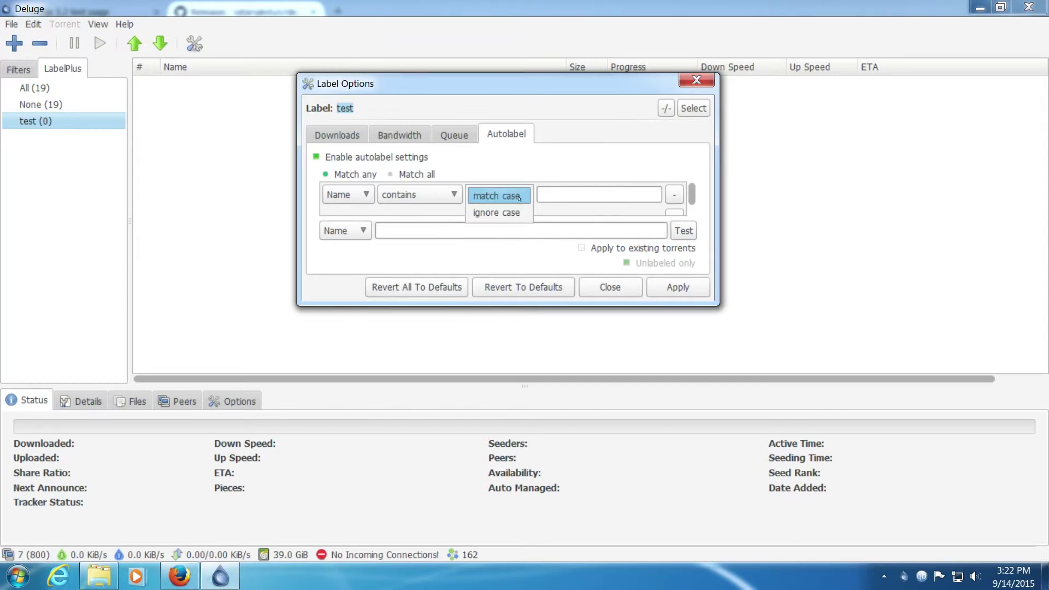
{"action": "left_click", "coordinate": [574, 207]}
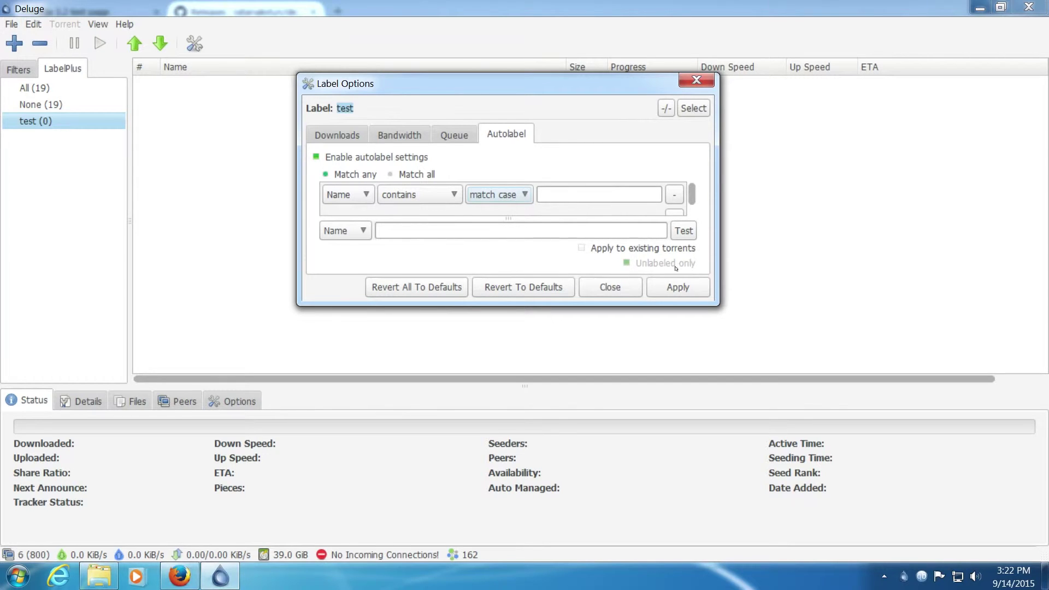
{"action": "left_click", "coordinate": [618, 288]}
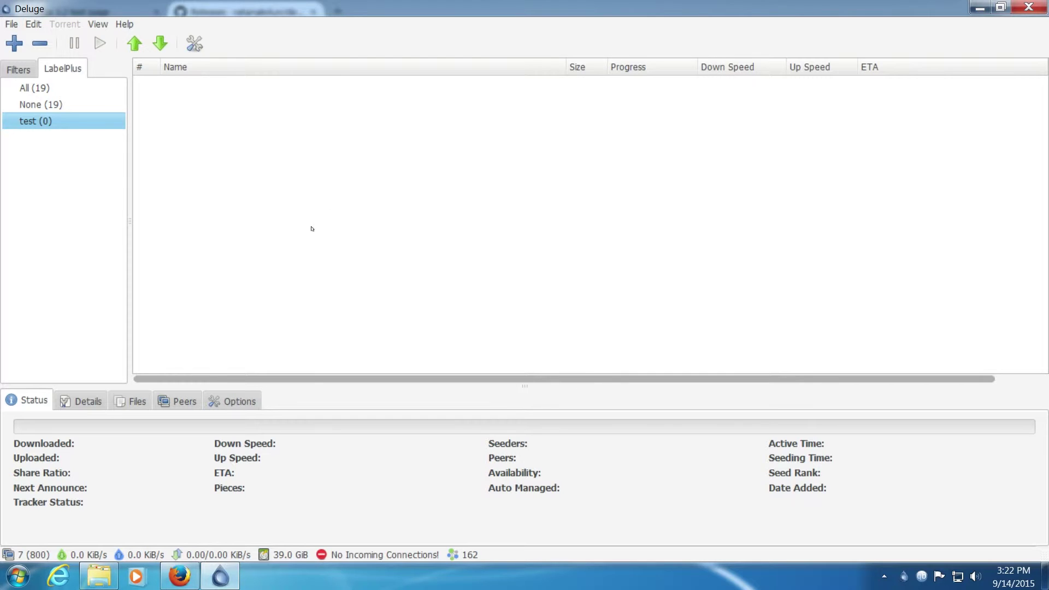
Step: Switch the sidebar to Filters so All (19) torrents are listed
{"action": "left_click", "coordinate": [19, 70]}
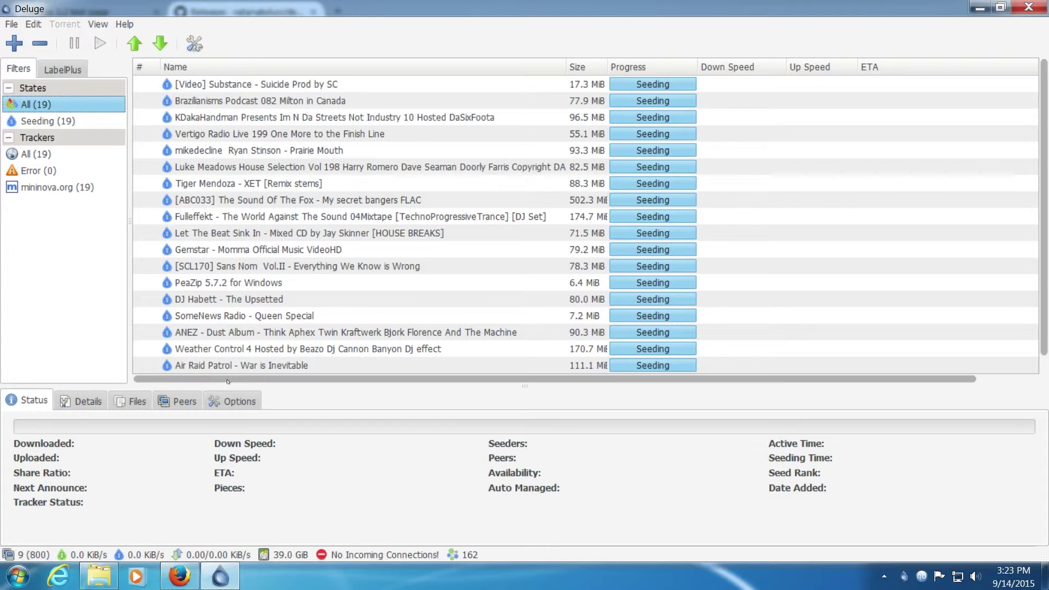
Step: Close the GitHub tab, copy the selected Latin-1 Supplement characters, and open the Torrents folder
{"action": "left_click", "coordinate": [179, 575]}
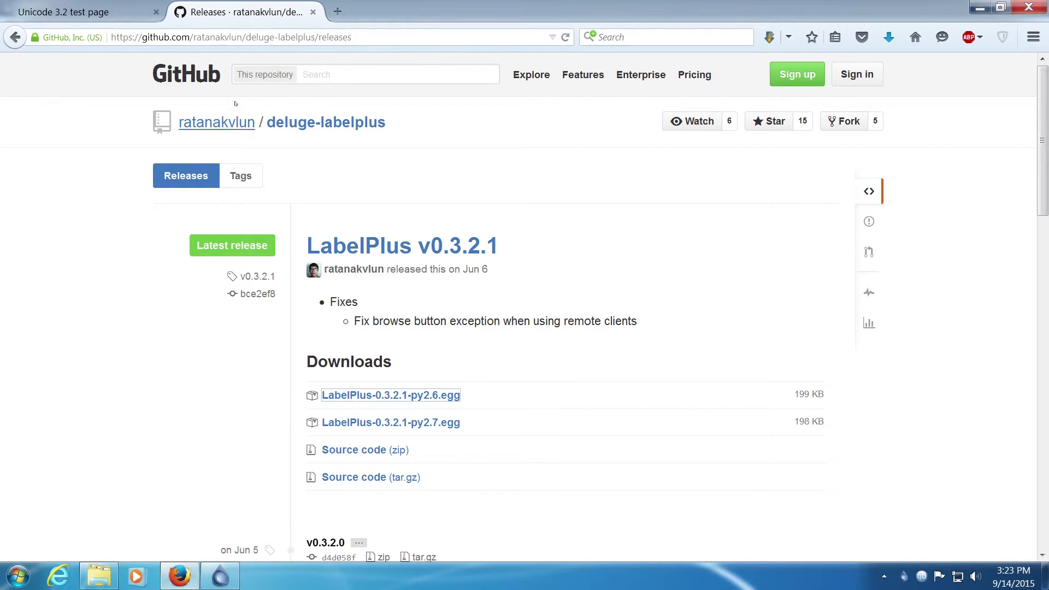
{"action": "middle_click", "coordinate": [256, 13]}
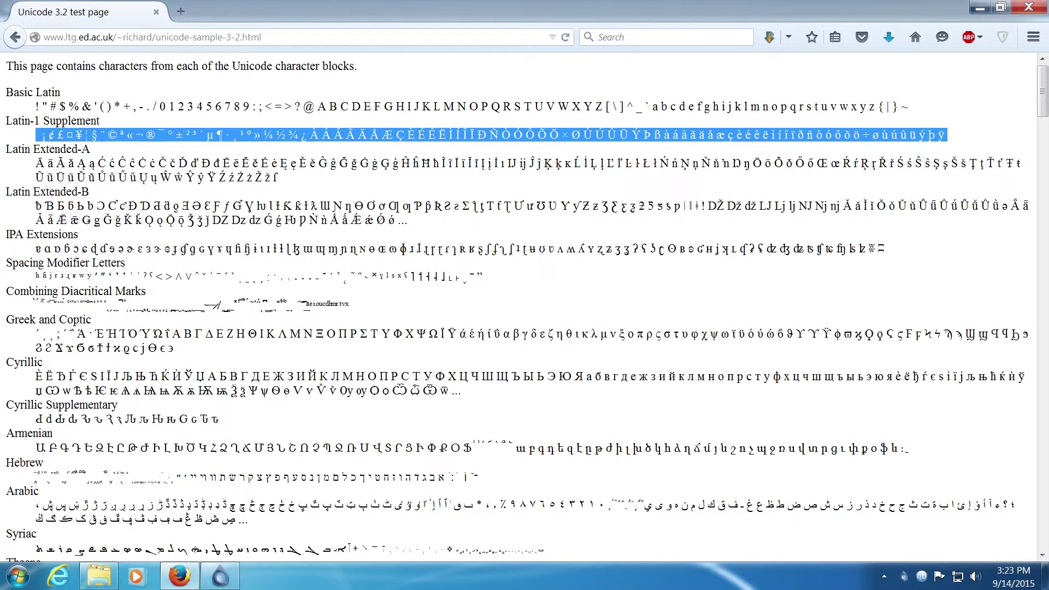
{"action": "right_click", "coordinate": [137, 136]}
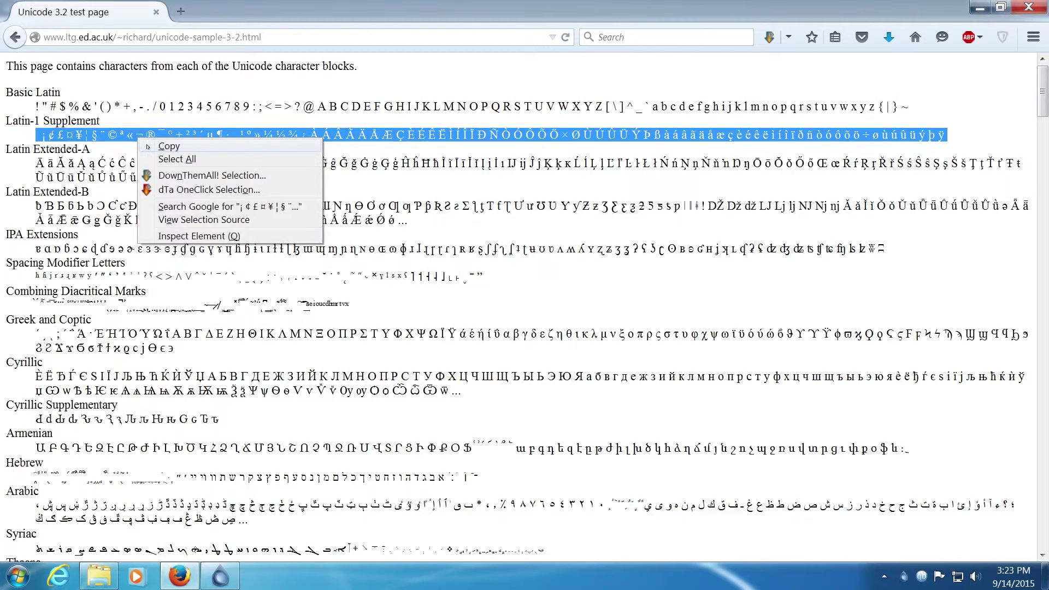
{"action": "left_click", "coordinate": [158, 148]}
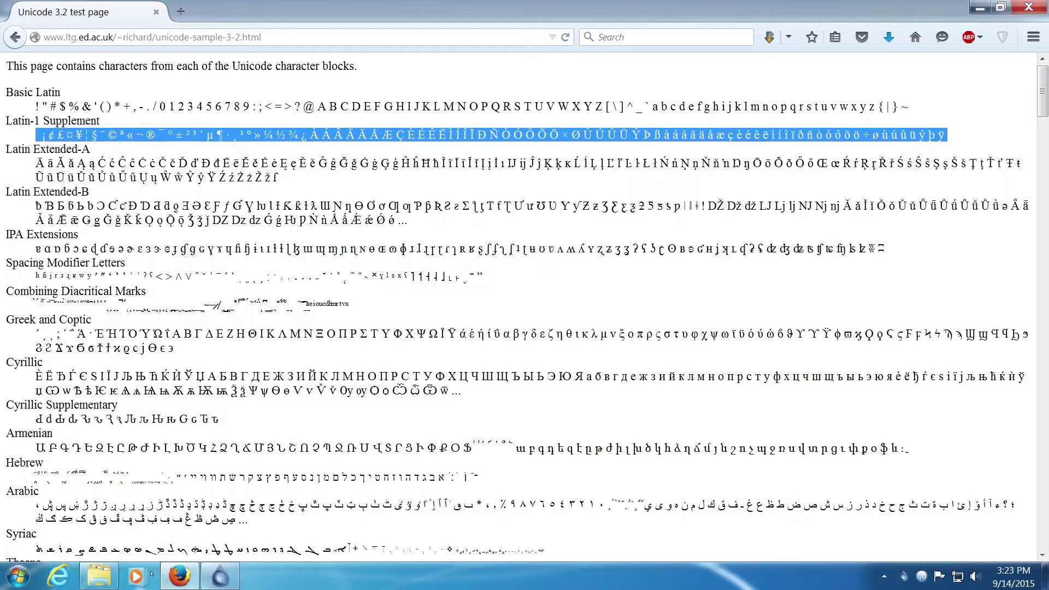
{"action": "left_click", "coordinate": [118, 569]}
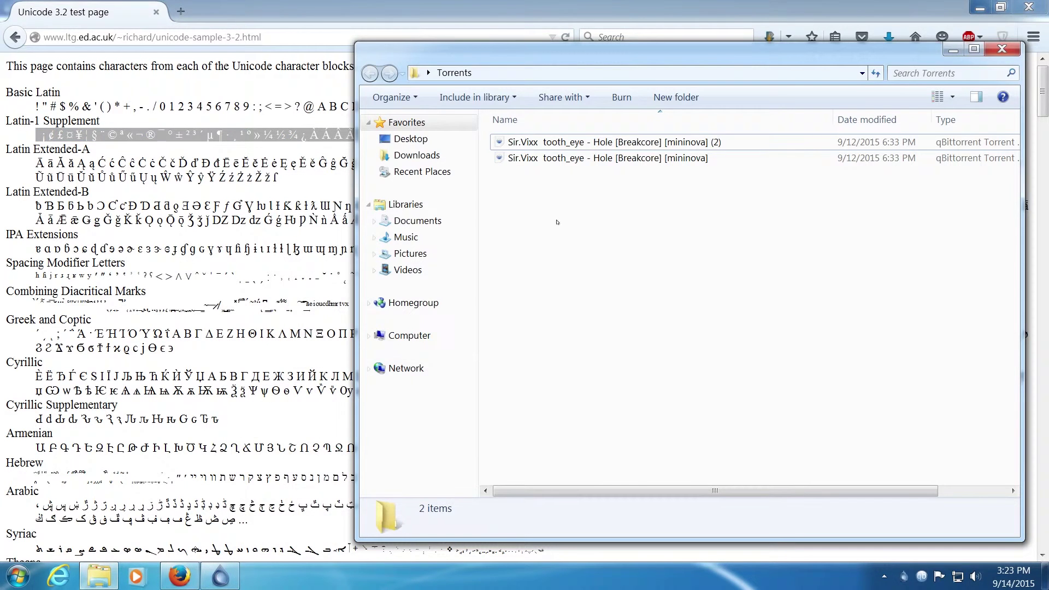
Step: Rename the duplicate '(2)' Sir.Vixx torrent file to the pasted Latin-1 Supplement characters
{"action": "left_click", "coordinate": [593, 143]}
{"action": "key", "text": "F2"}
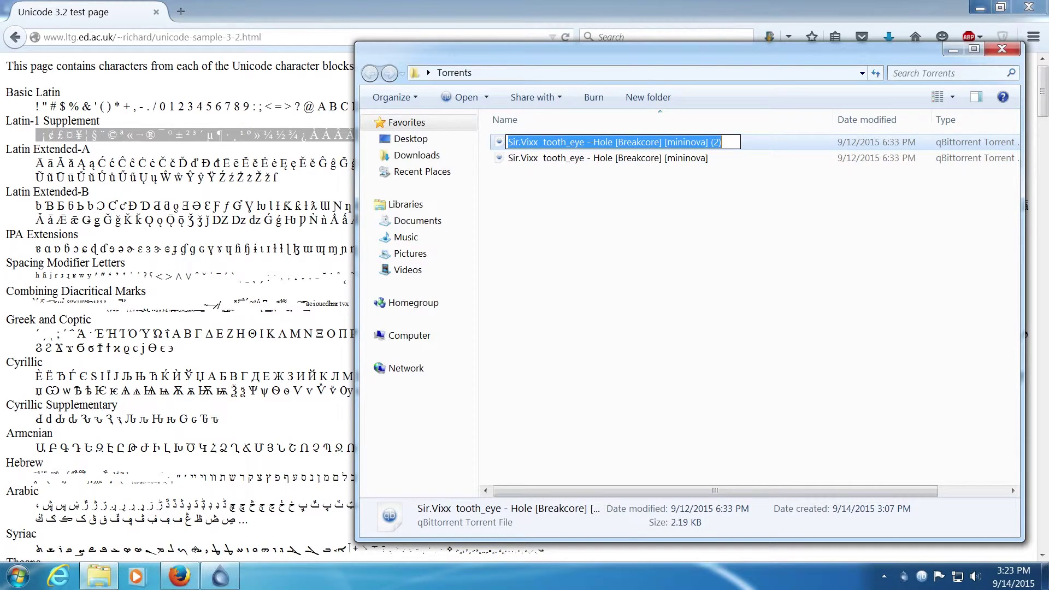
{"action": "right_click", "coordinate": [593, 143]}
{"action": "left_click", "coordinate": [601, 195]}
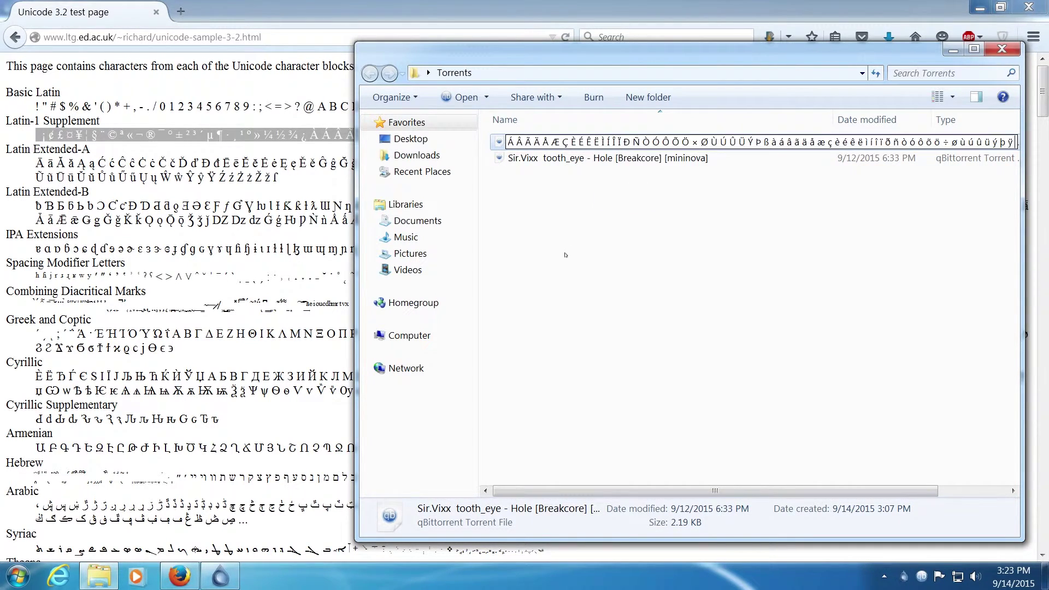
{"action": "left_click", "coordinate": [560, 263]}
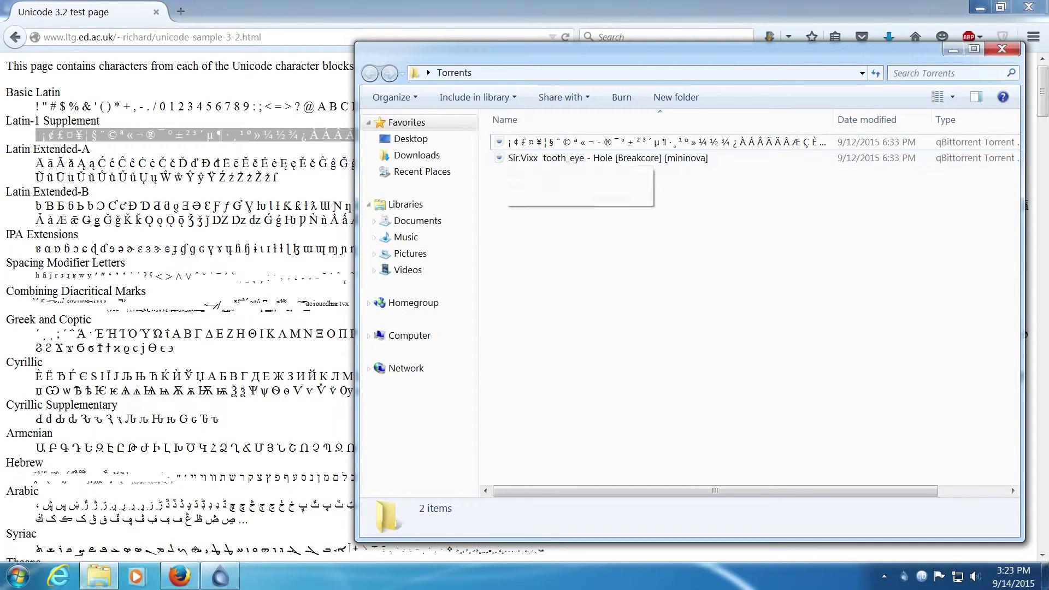
{"action": "left_click", "coordinate": [221, 576]}
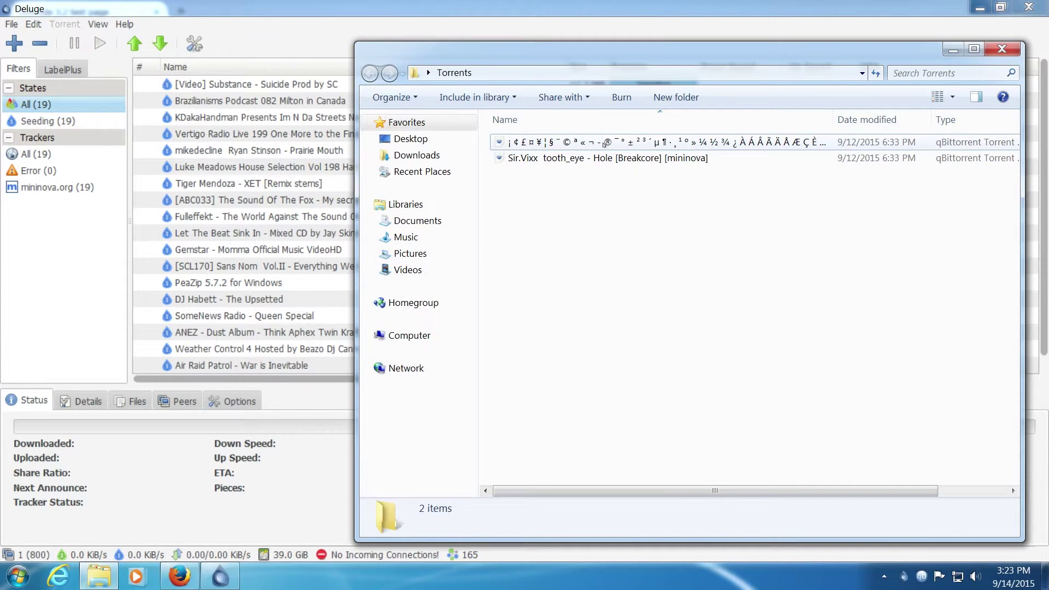
{"action": "left_click_drag", "start_coordinate": [511, 142], "coordinate": [315, 154]}
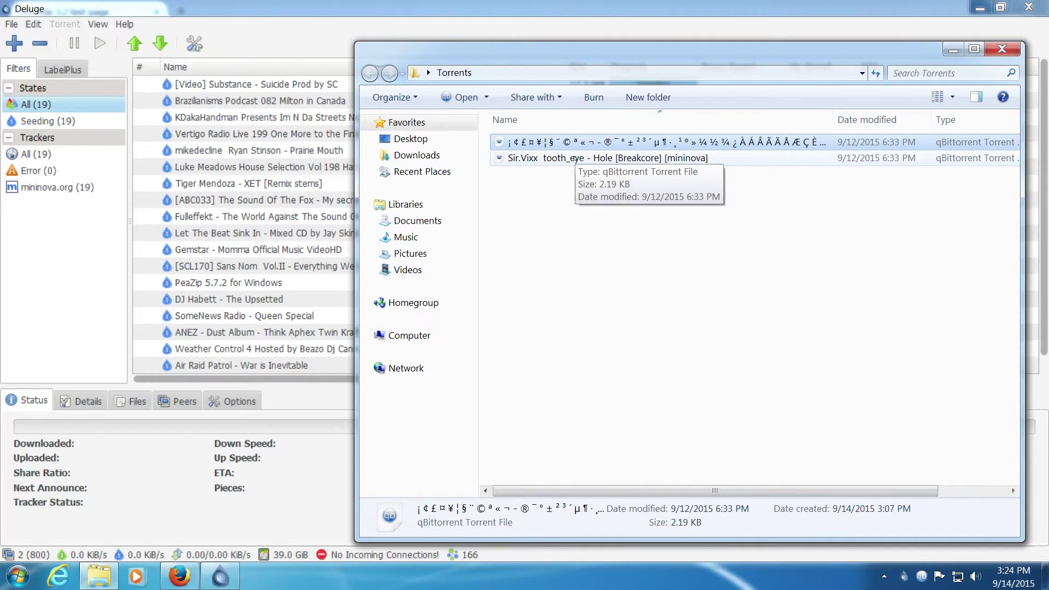
{"action": "left_click_drag", "start_coordinate": [574, 158], "coordinate": [304, 184]}
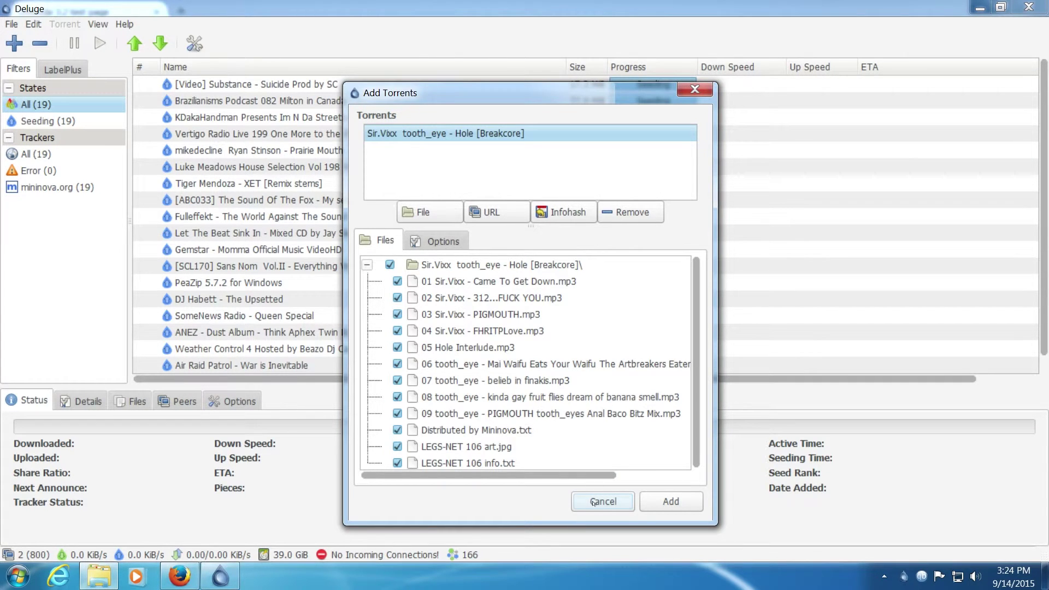
{"action": "left_click", "coordinate": [594, 503]}
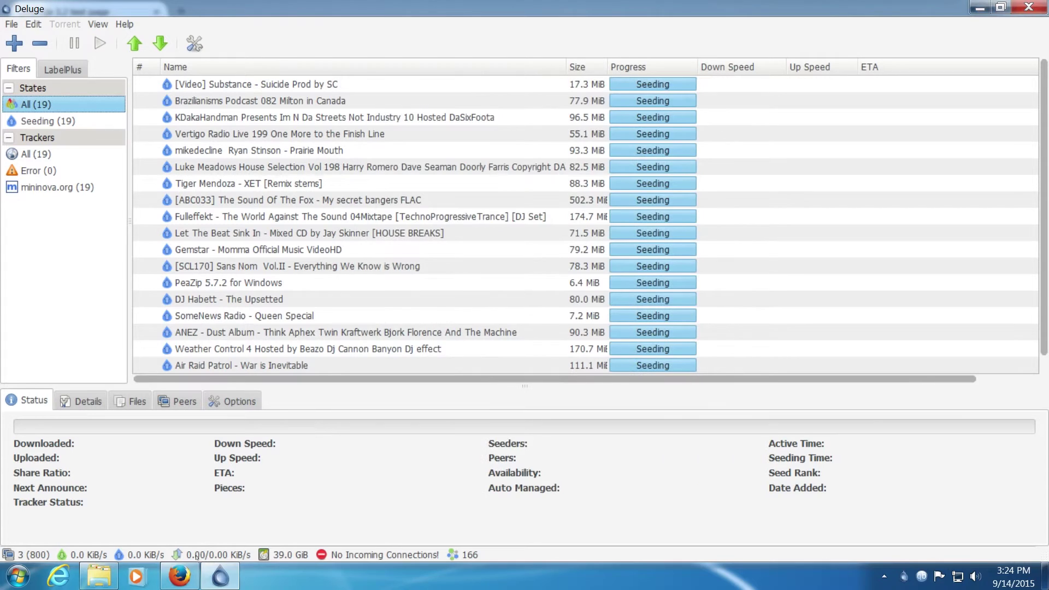
{"action": "left_click", "coordinate": [98, 575]}
{"action": "left_click", "coordinate": [581, 357]}
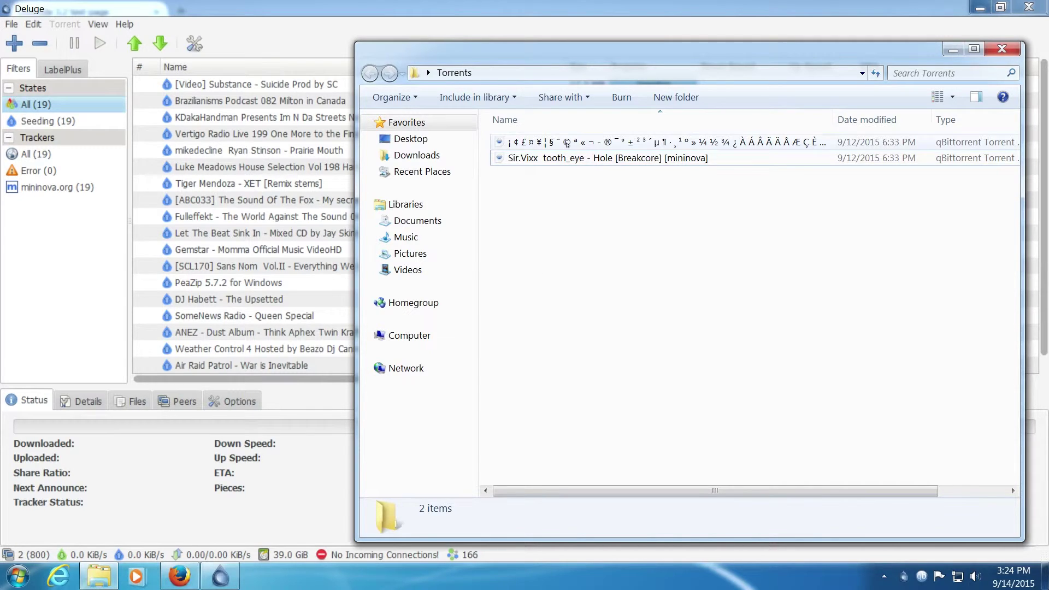
{"action": "mouse_move", "coordinate": [567, 143]}
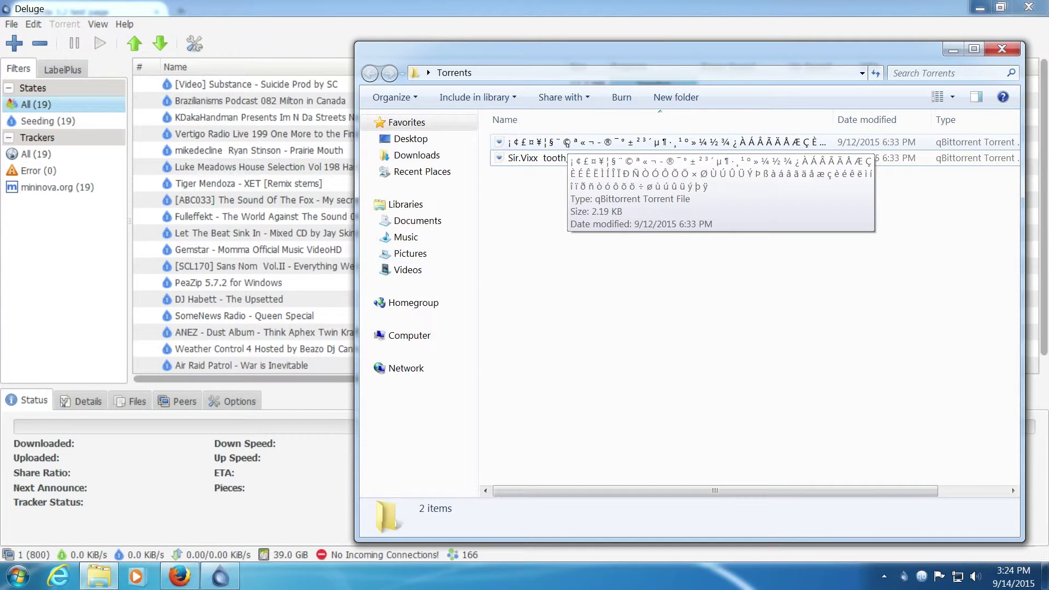
Step: Open the Unicode-named torrent, cancel qBittorrent's add dialog, then open the Sir.Vixx torrent
{"action": "double_click", "coordinate": [567, 143]}
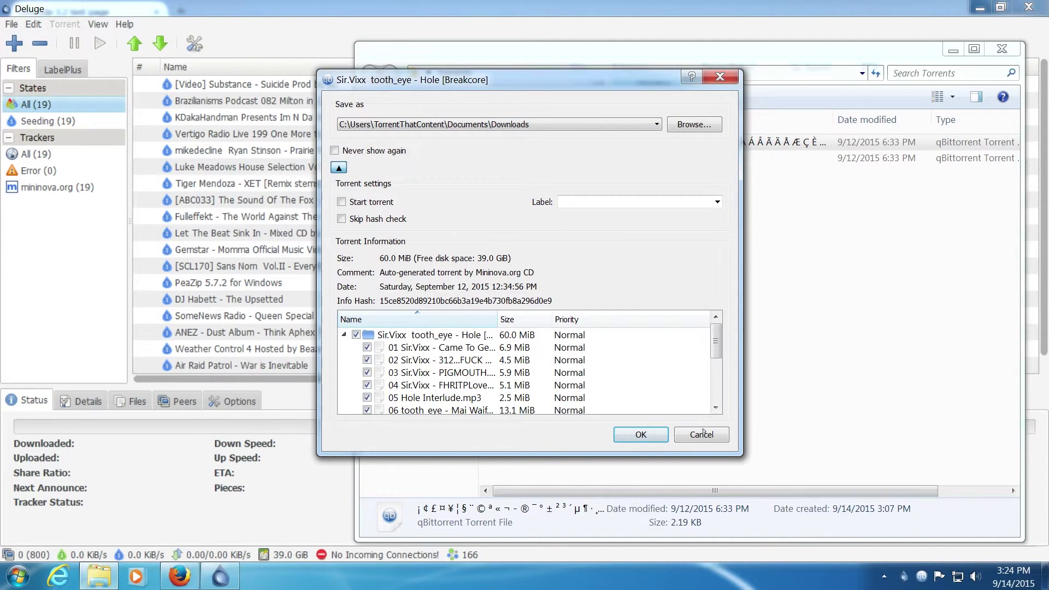
{"action": "left_click", "coordinate": [704, 435]}
{"action": "left_click", "coordinate": [634, 314]}
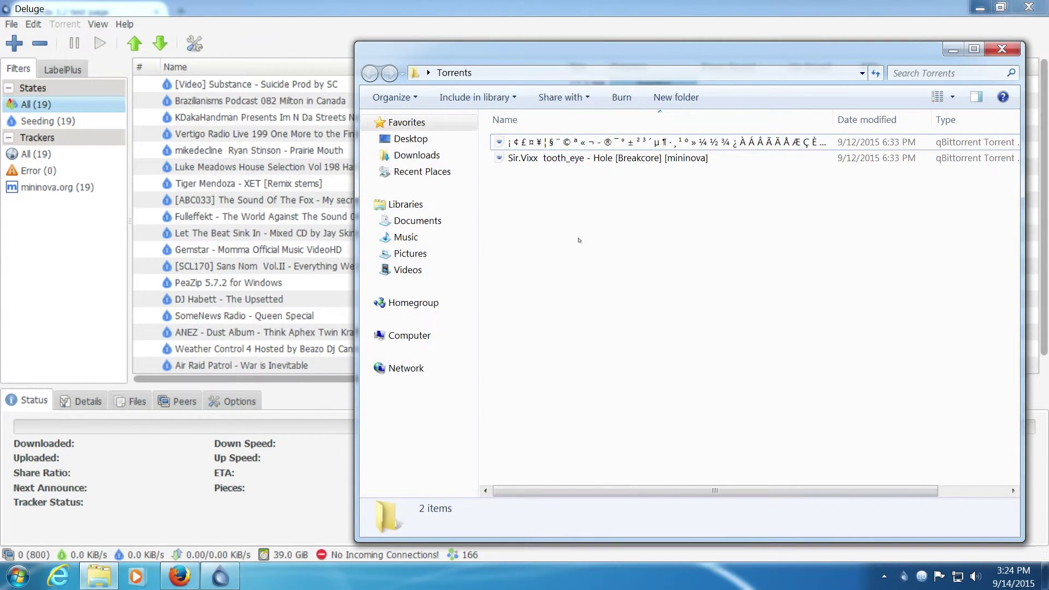
{"action": "mouse_move", "coordinate": [548, 159]}
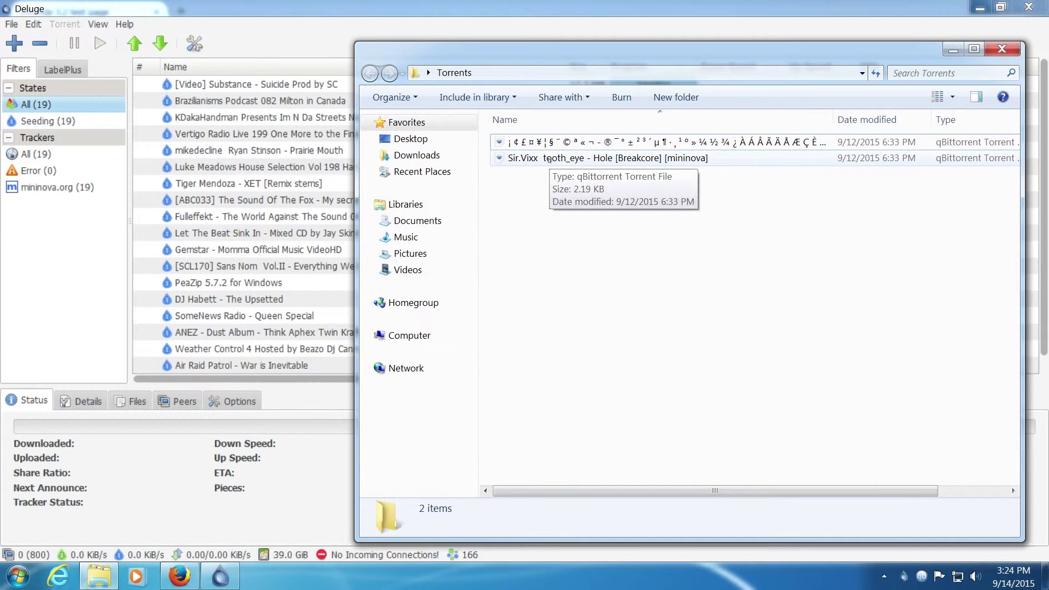
{"action": "double_click", "coordinate": [549, 159]}
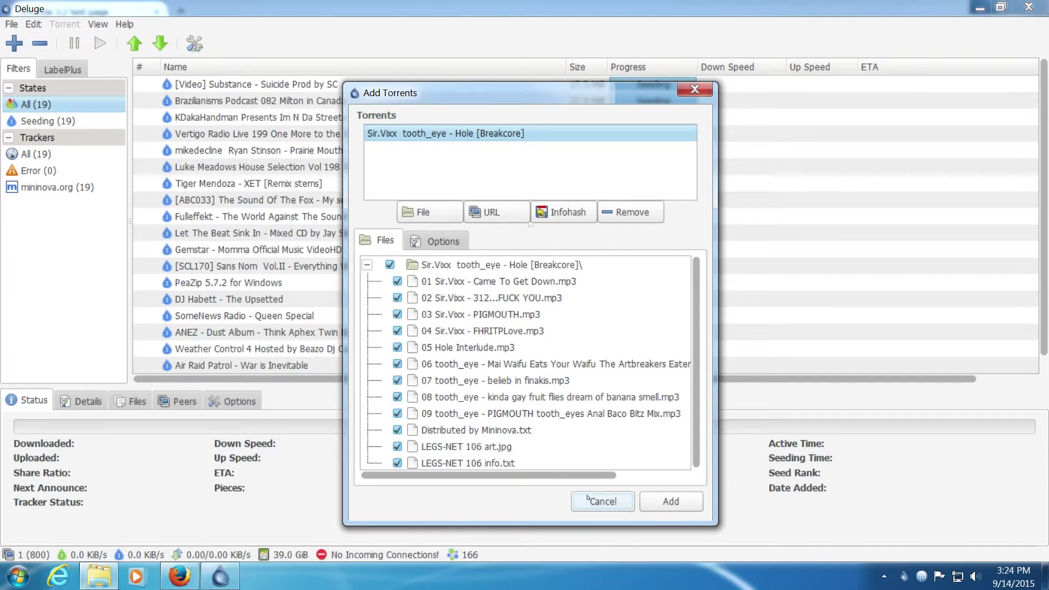
Step: Cancel the Sir.Vixx add dialog and rename the Unicode-named torrent file to "1"
{"action": "left_click", "coordinate": [588, 498]}
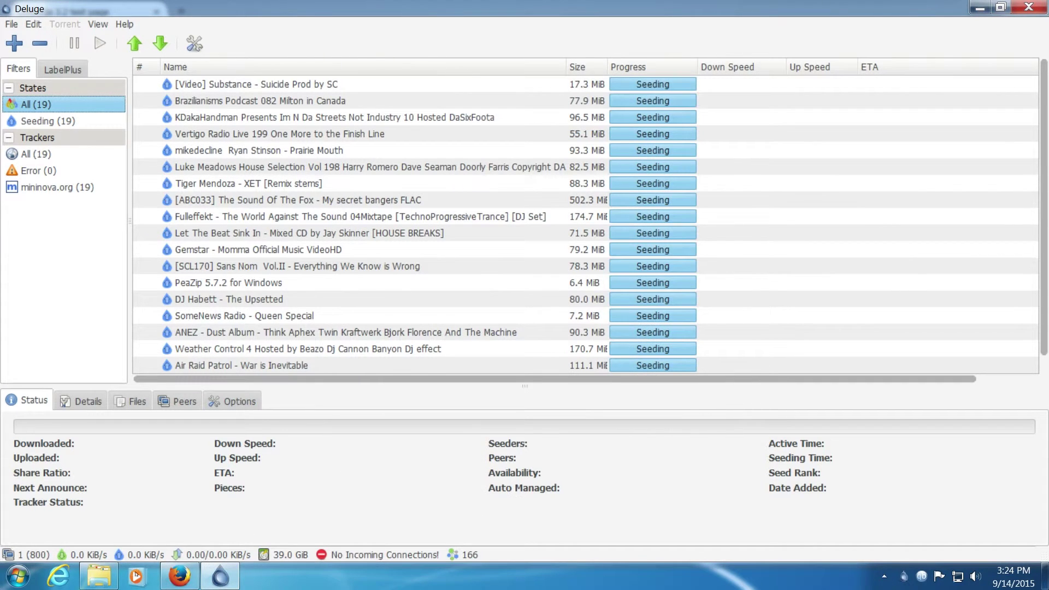
{"action": "left_click", "coordinate": [99, 576]}
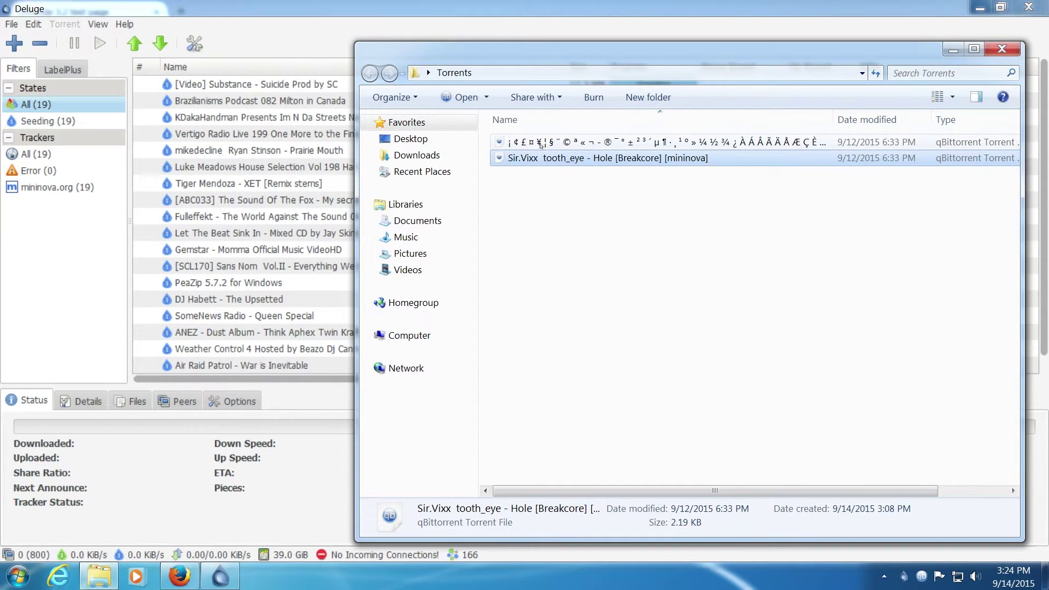
{"action": "left_click", "coordinate": [543, 143]}
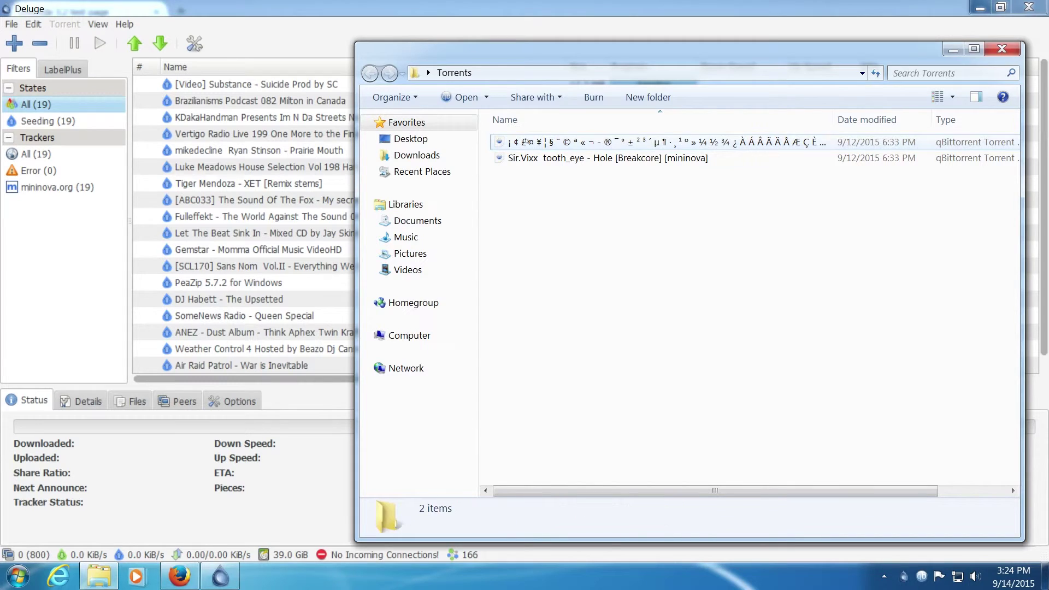
{"action": "left_click", "coordinate": [526, 142]}
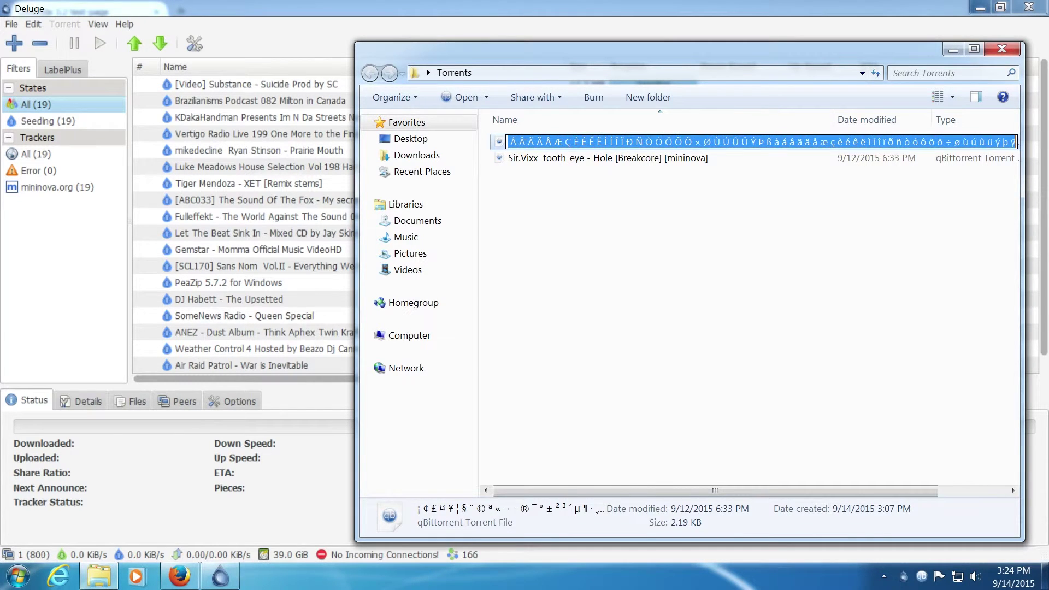
{"action": "type", "text": "1"}
{"action": "key", "text": "Return"}
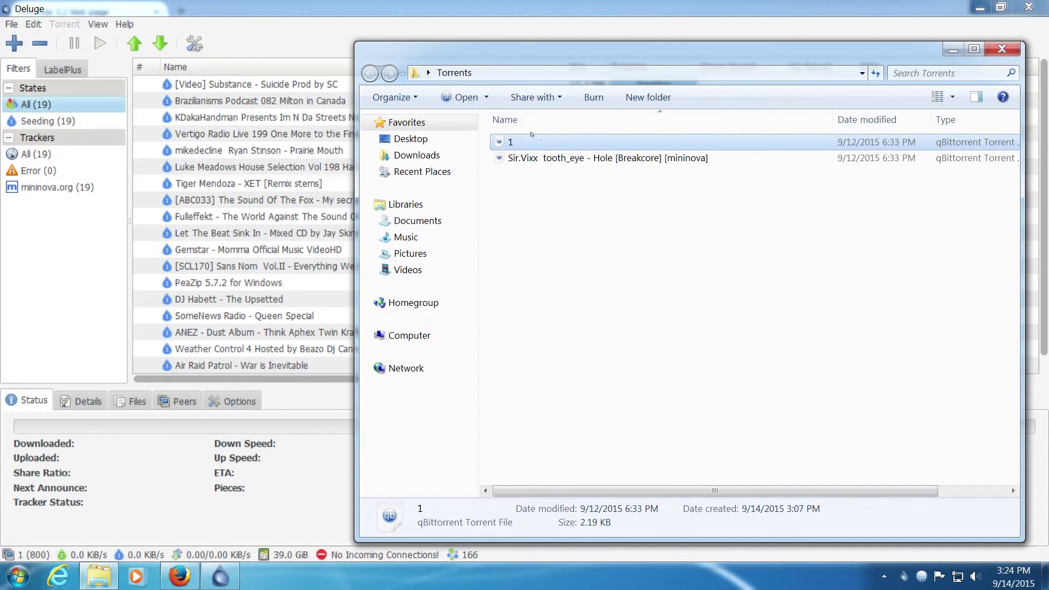
Step: Drag file "1" into Deluge, cancel the add, and undo the rename to restore its Unicode name
{"action": "left_click_drag", "start_coordinate": [509, 142], "coordinate": [249, 157]}
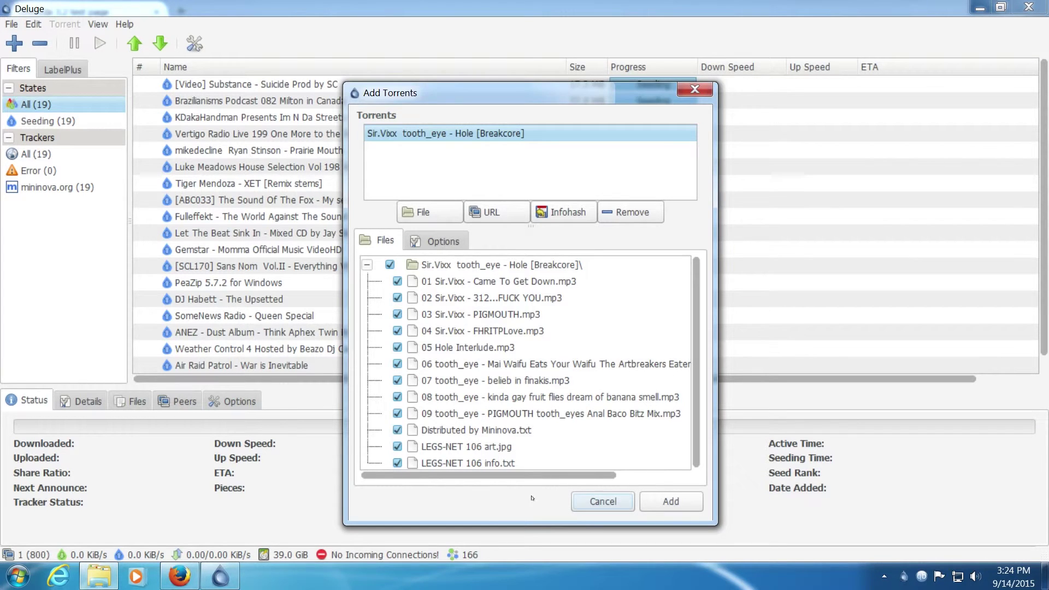
{"action": "left_click", "coordinate": [592, 500]}
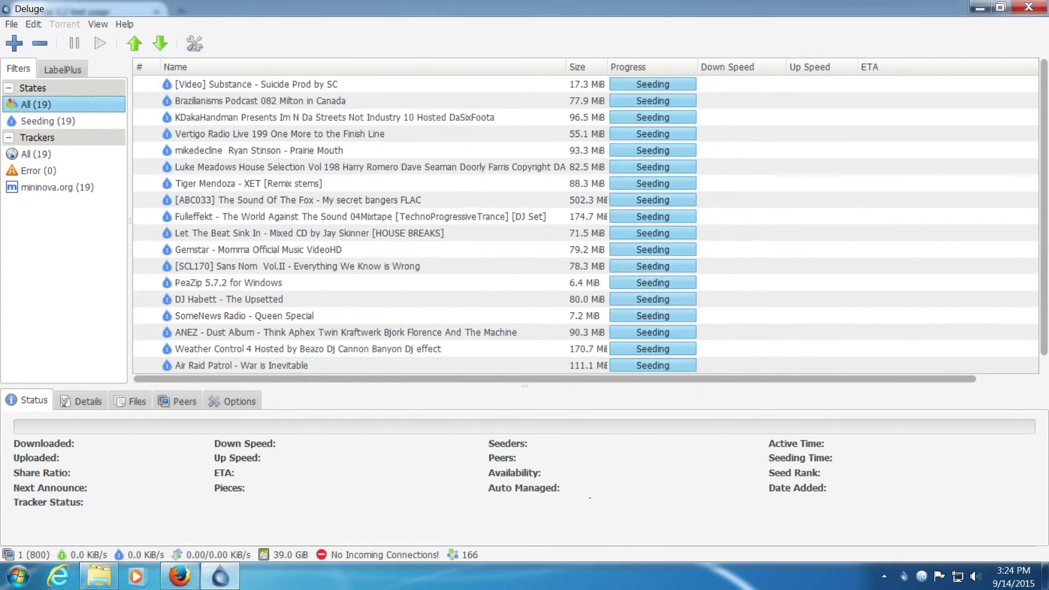
{"action": "left_click", "coordinate": [101, 574]}
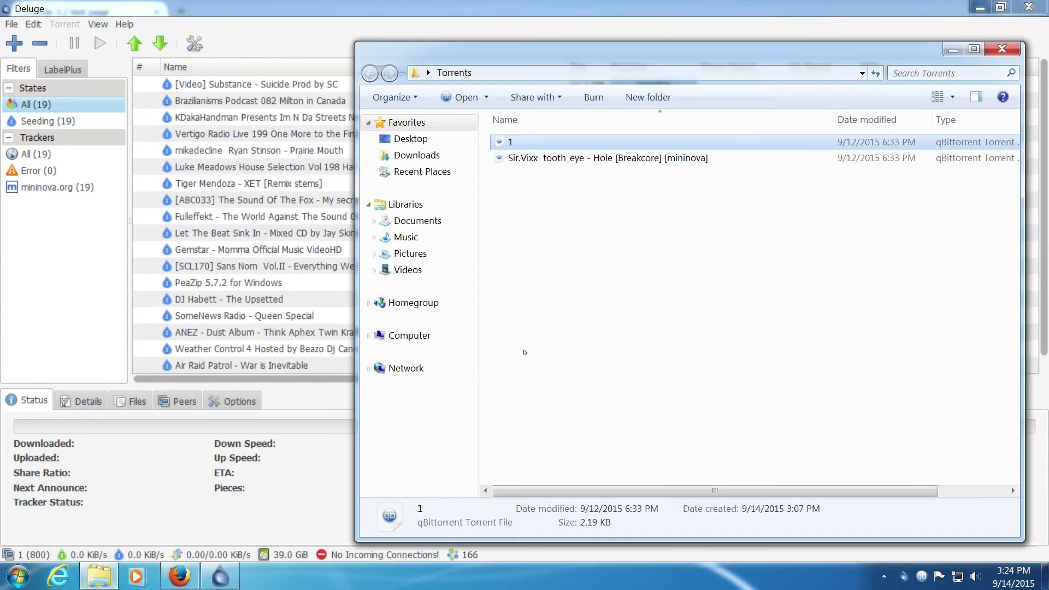
{"action": "right_click", "coordinate": [544, 321]}
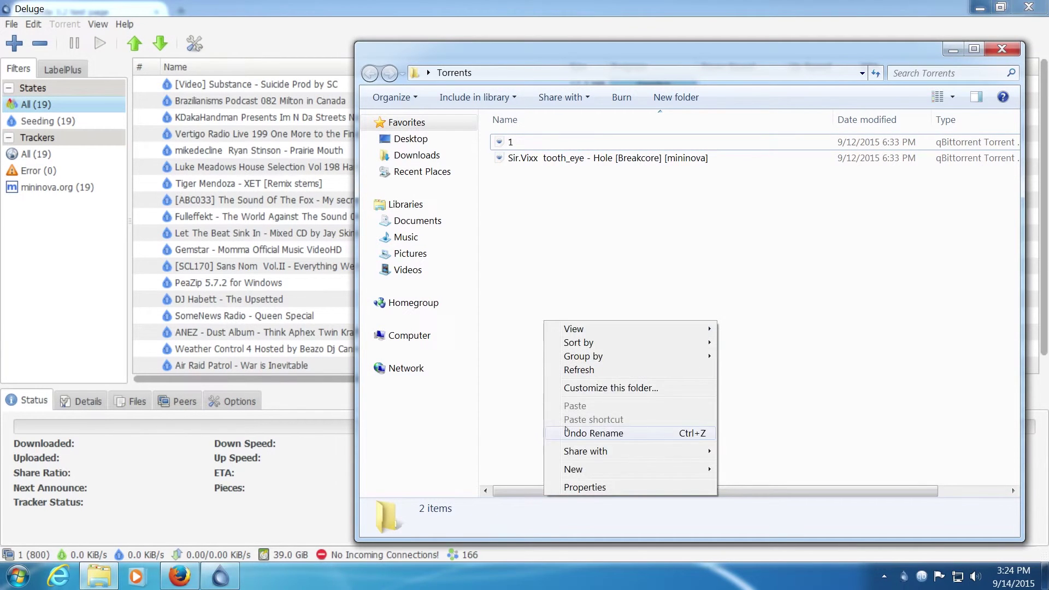
{"action": "left_click", "coordinate": [585, 433]}
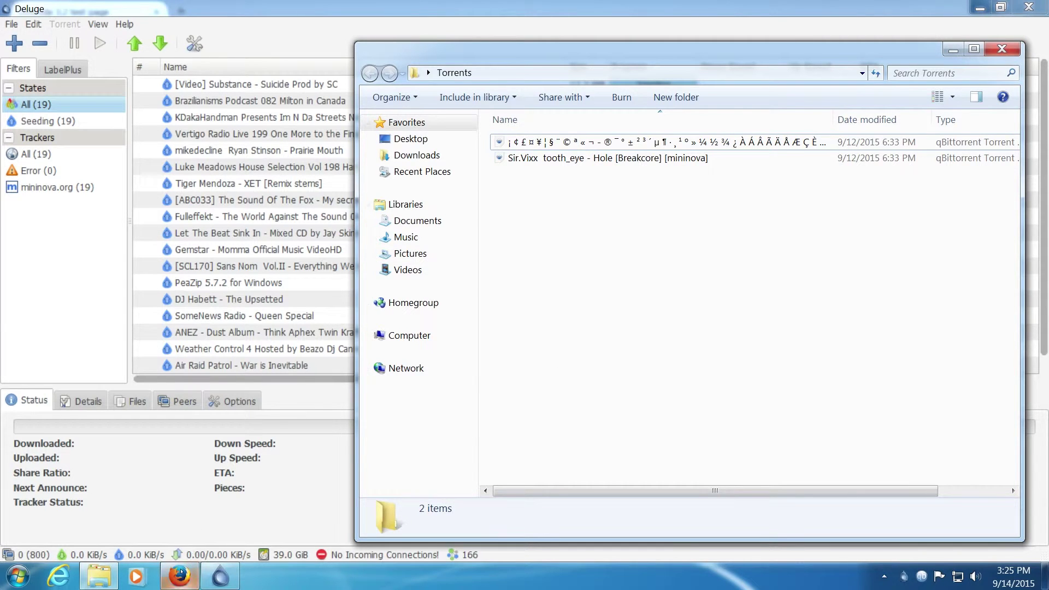
Step: Bring Firefox's Unicode 3.2 test page back up and scroll through it
{"action": "left_click", "coordinate": [180, 575]}
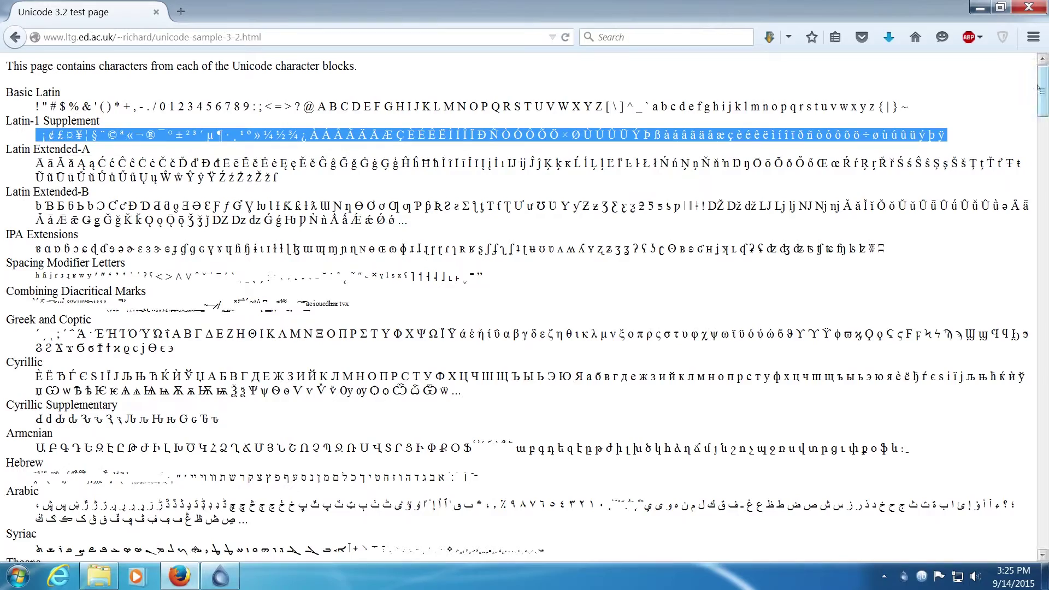
{"action": "left_click_drag", "start_coordinate": [1039, 88], "coordinate": [1027, 35]}
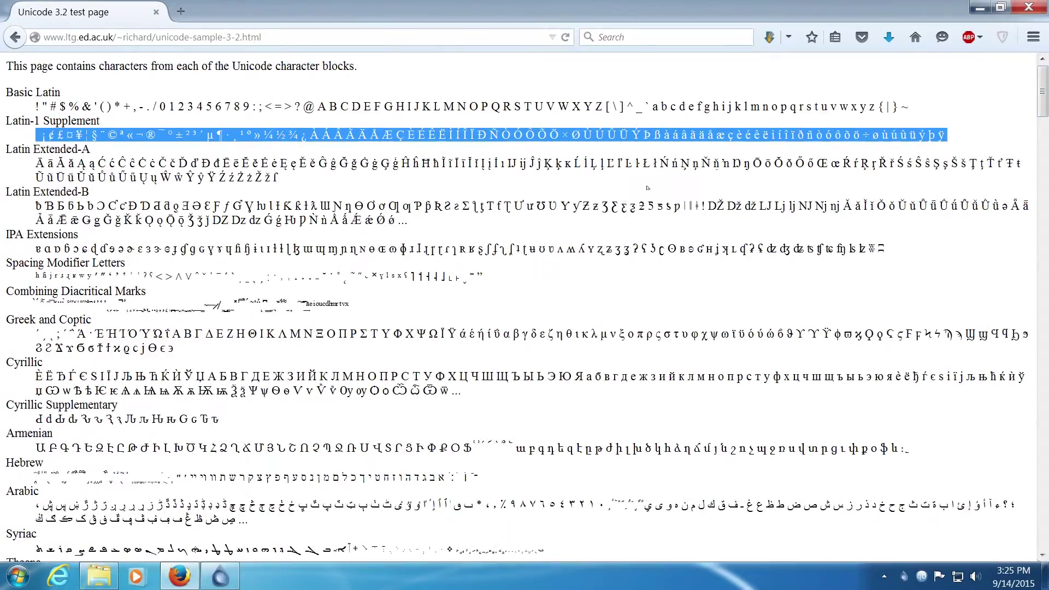
Step: Quit Deluge from its tray icon and relaunch it from the desktop shortcut
{"action": "left_click", "coordinate": [979, 8]}
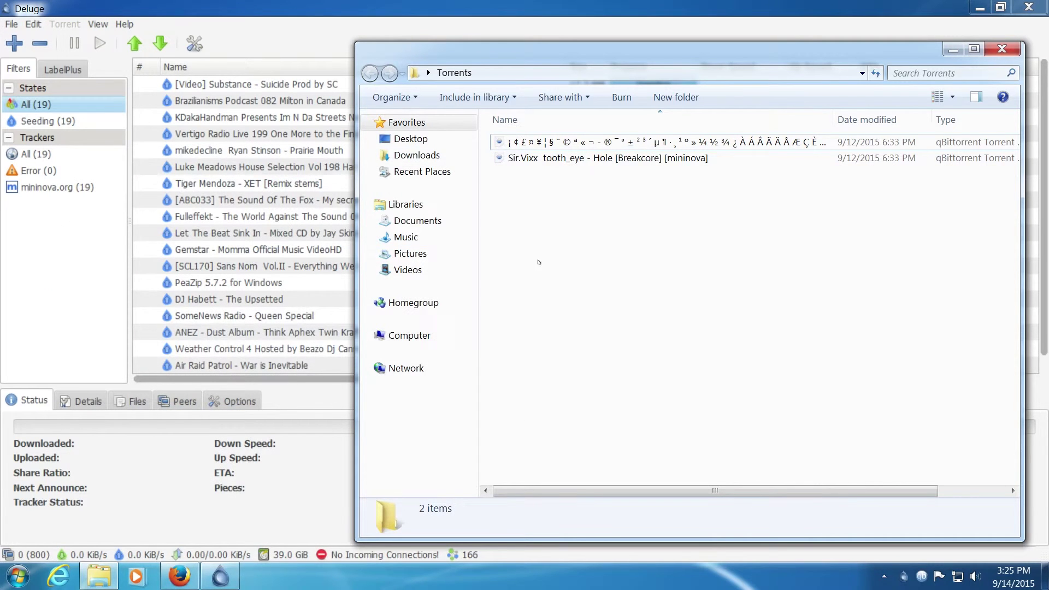
{"action": "mouse_move", "coordinate": [667, 142]}
{"action": "left_click", "coordinate": [68, 226]}
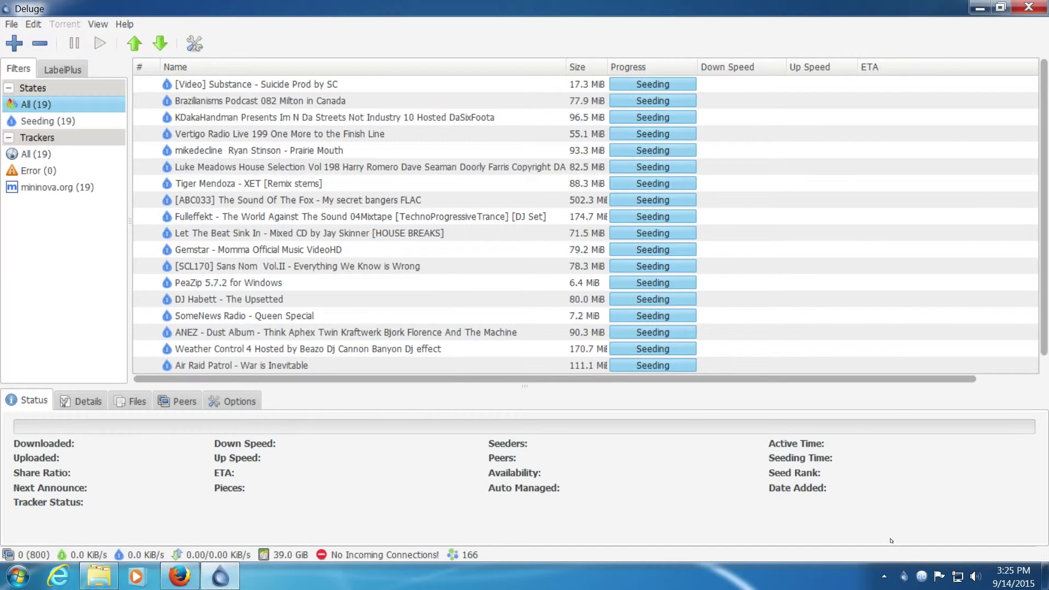
{"action": "right_click", "coordinate": [904, 576]}
{"action": "left_click", "coordinate": [899, 571]}
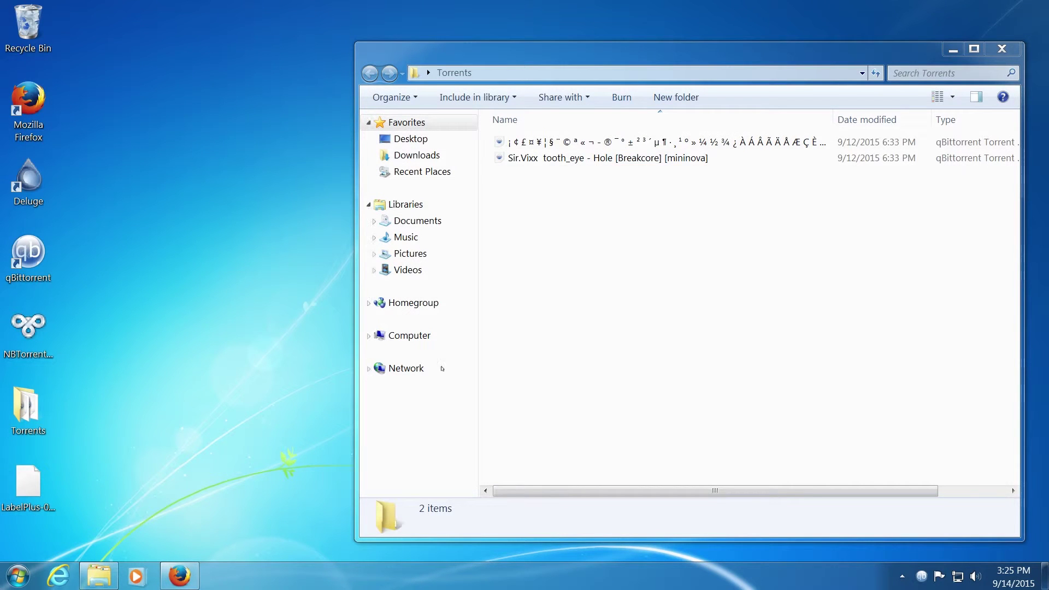
{"action": "left_click", "coordinate": [1002, 49]}
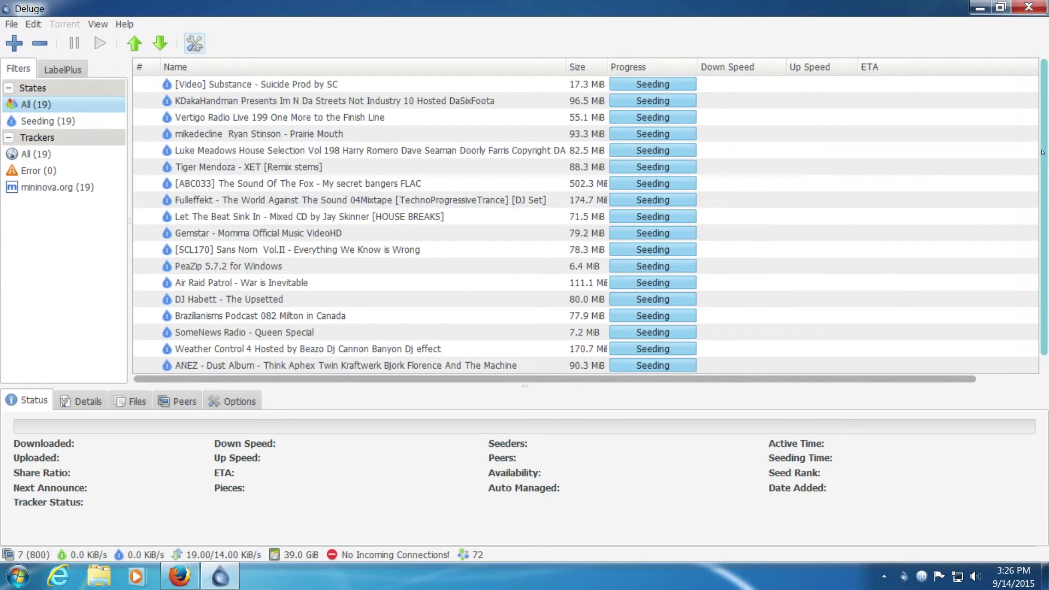
Step: Dismiss the Deluge 1.3.12 new-release notice and scroll through the 19-torrent list
{"action": "scroll", "coordinate": [1040, 174], "scroll_direction": "down", "scroll_amount": 1}
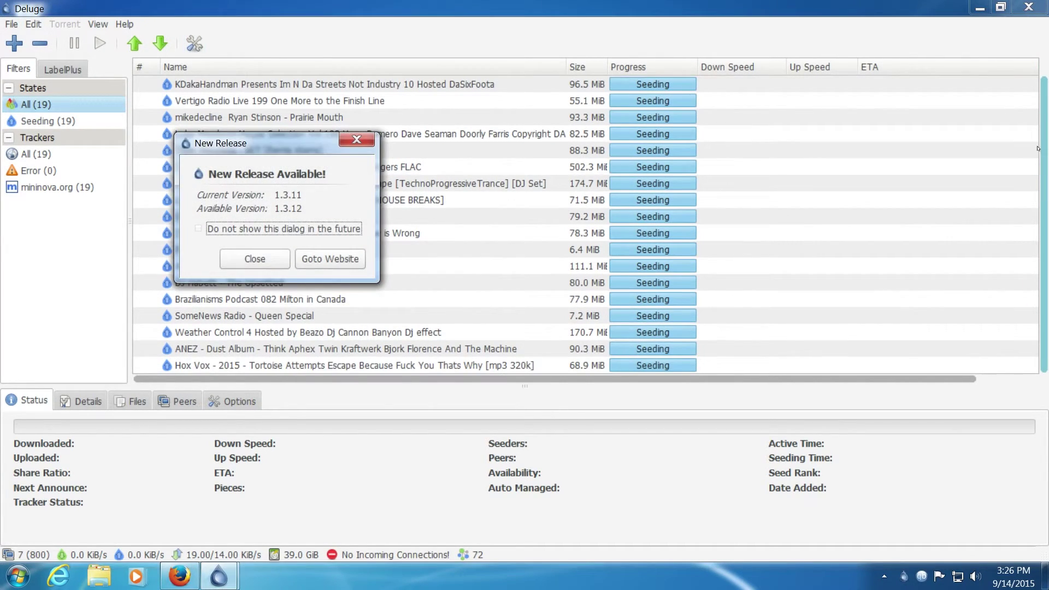
{"action": "scroll", "coordinate": [1034, 196], "scroll_direction": "up", "scroll_amount": 1}
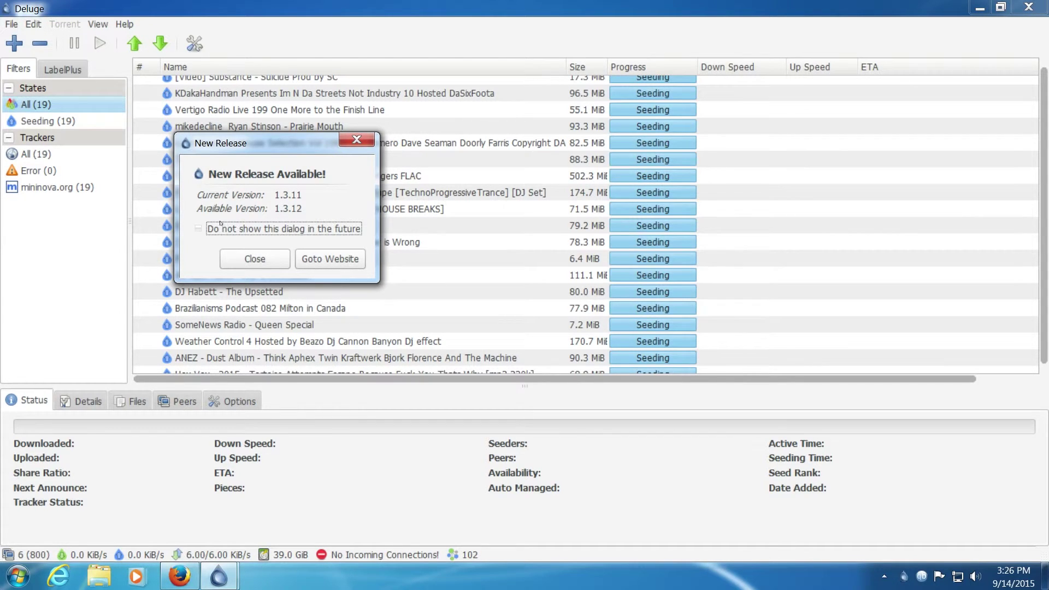
{"action": "left_click", "coordinate": [240, 259]}
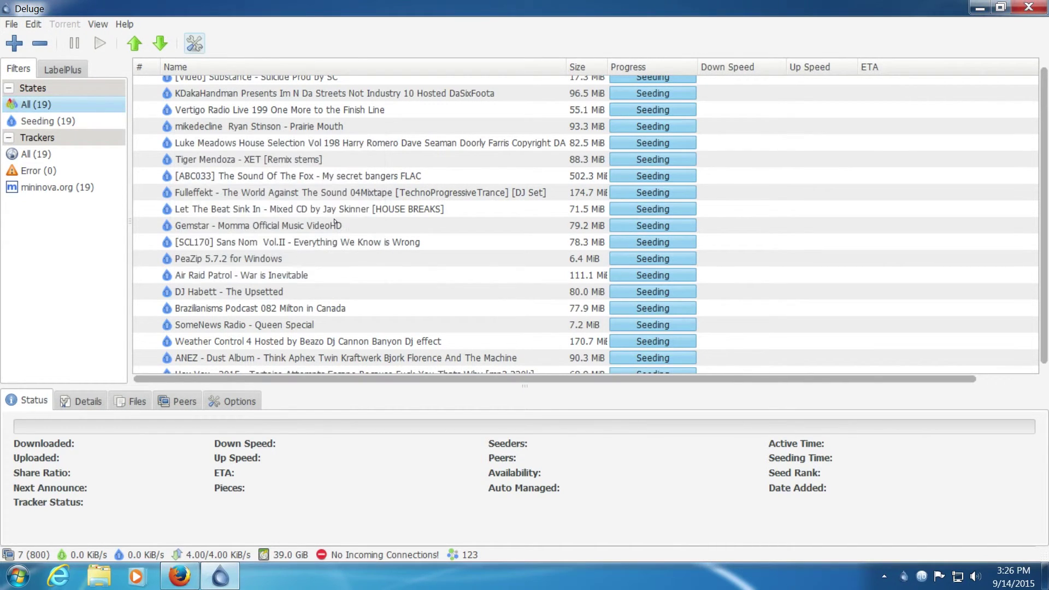
{"action": "scroll", "coordinate": [1044, 174], "scroll_direction": "up", "scroll_amount": 1}
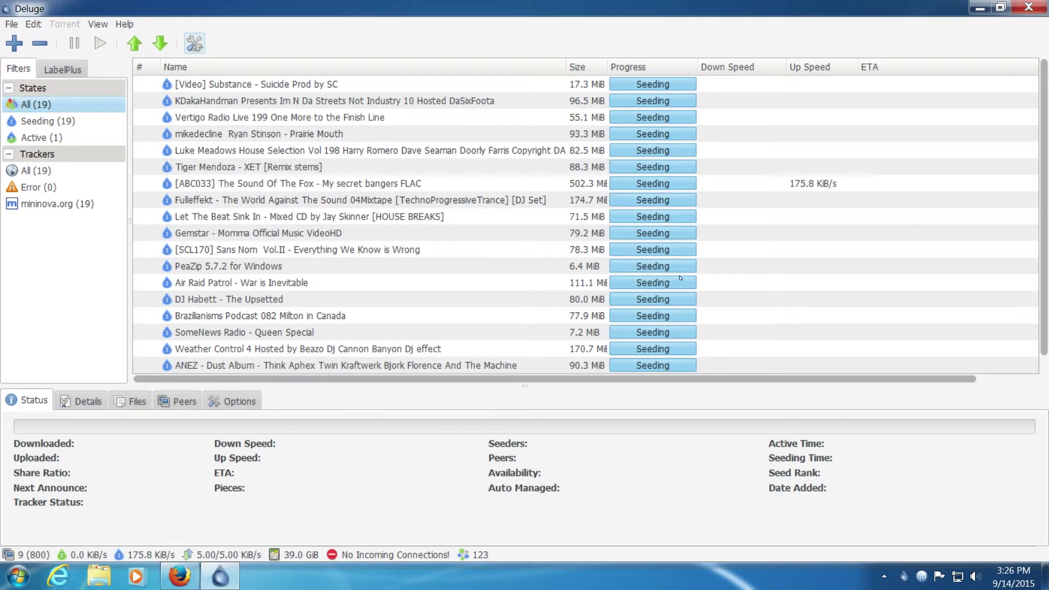
{"action": "scroll", "coordinate": [678, 277], "scroll_direction": "down", "scroll_amount": 1}
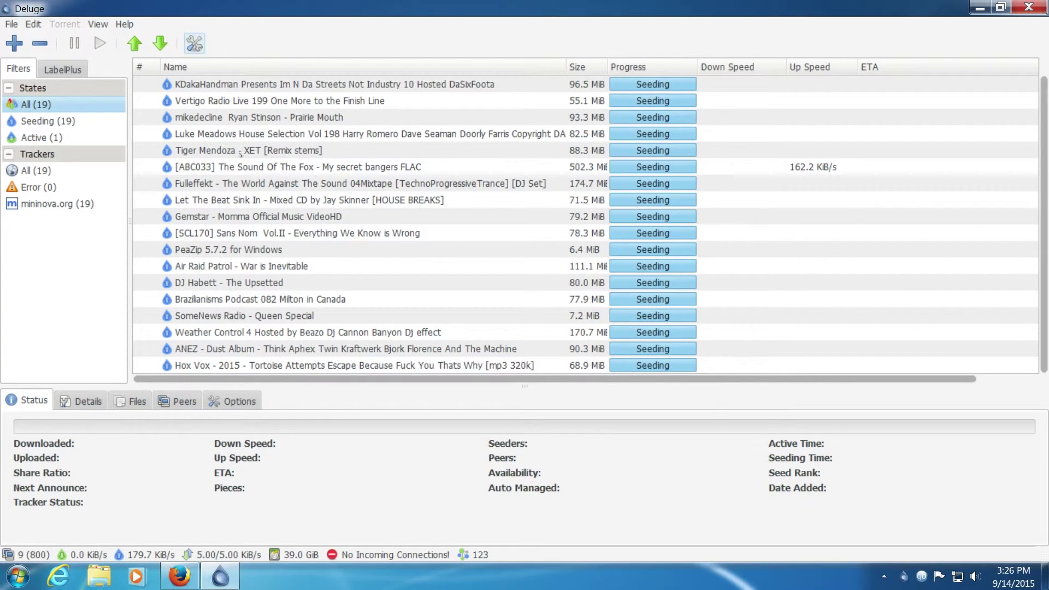
Step: Open Deluge Preferences and review the Network, Bandwidth, Interface, Other and Daemon pages
{"action": "left_click", "coordinate": [34, 24]}
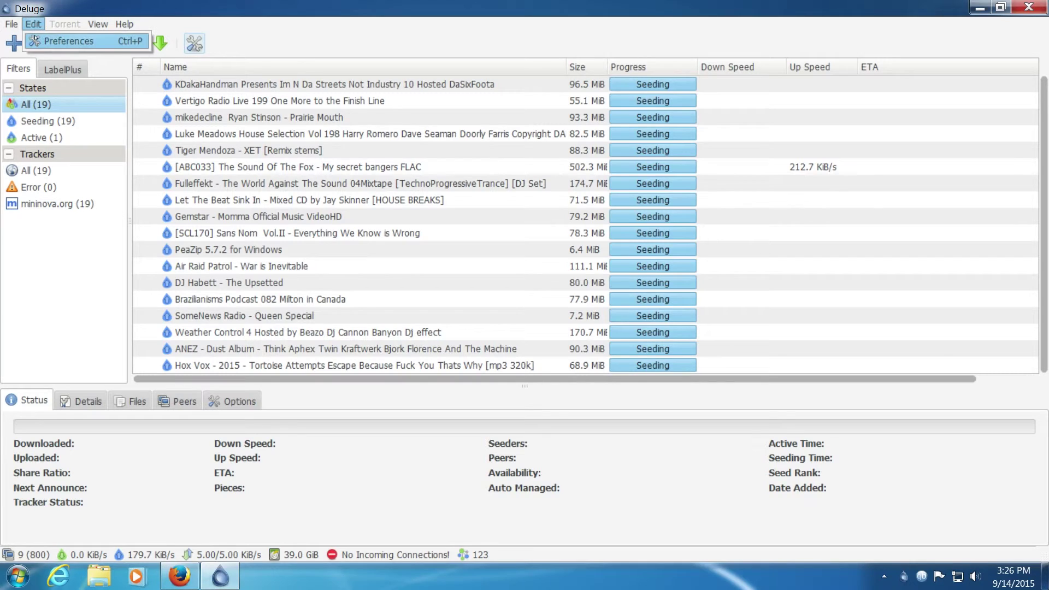
{"action": "left_click", "coordinate": [60, 41]}
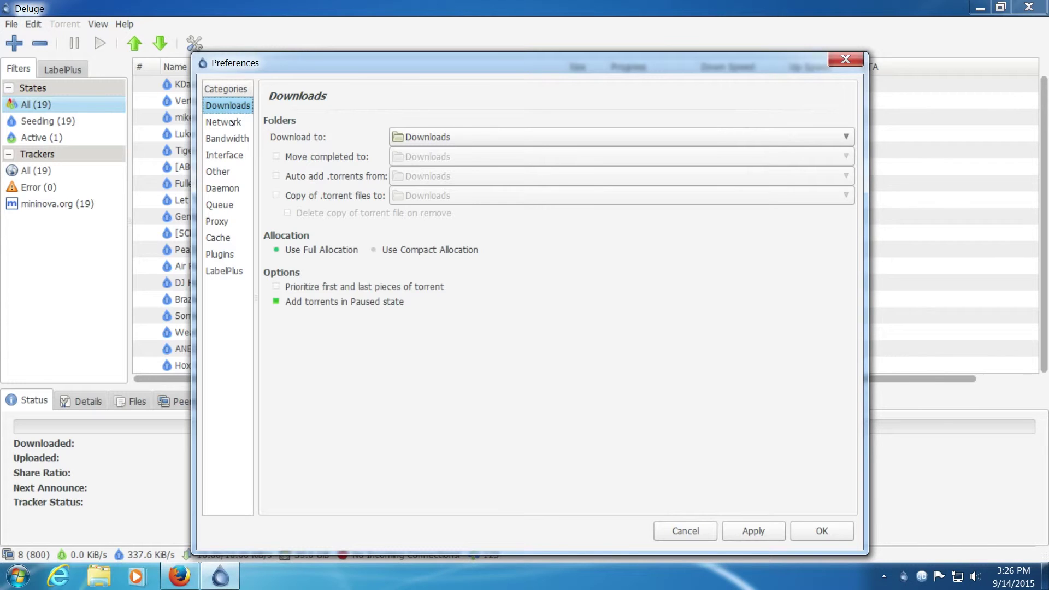
{"action": "left_click", "coordinate": [231, 122]}
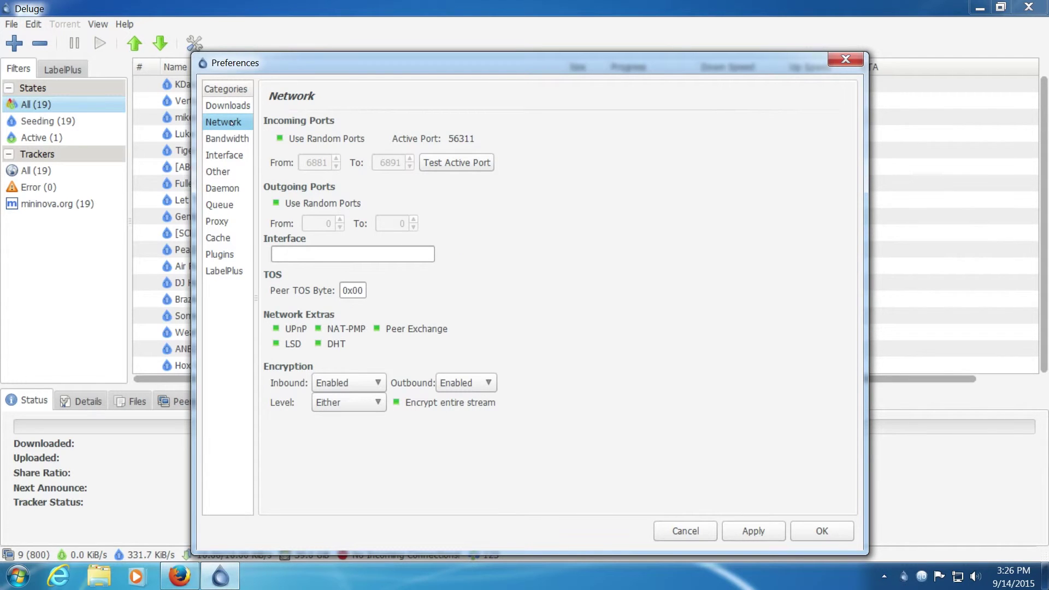
{"action": "left_click", "coordinate": [223, 139]}
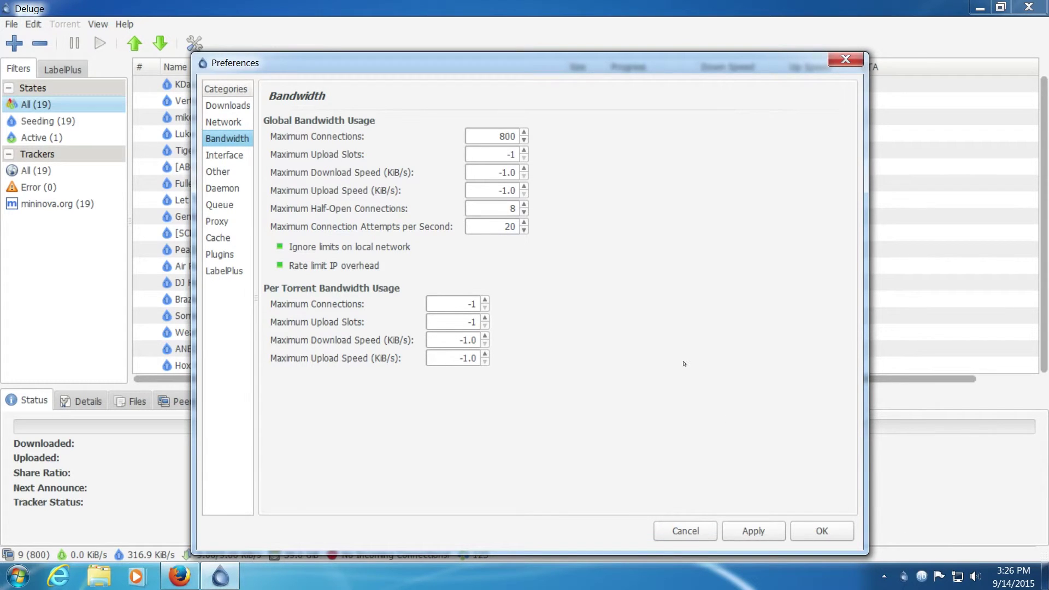
{"action": "left_click", "coordinate": [234, 157]}
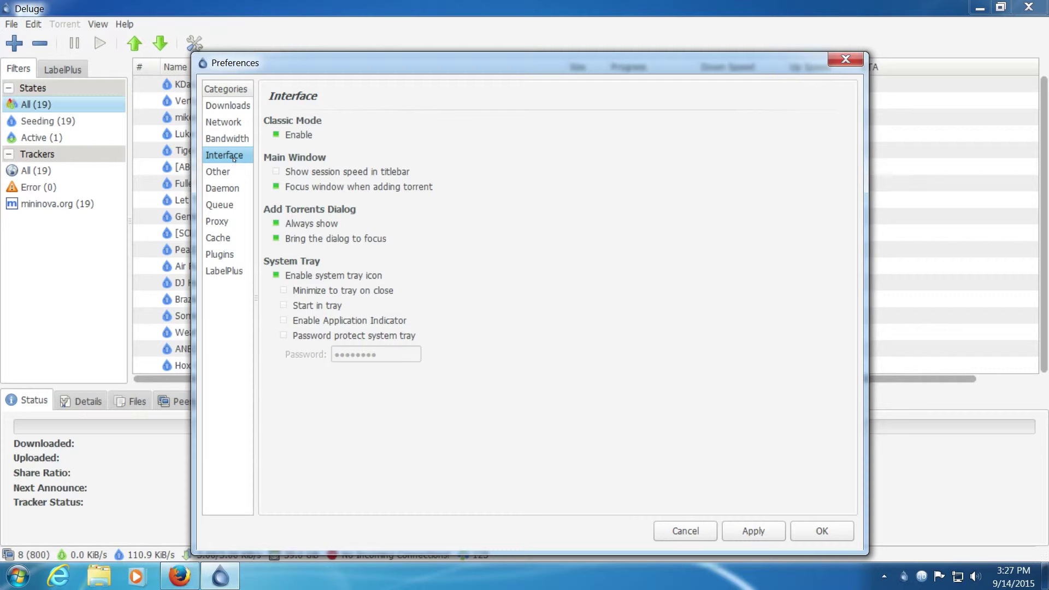
{"action": "left_click", "coordinate": [235, 172]}
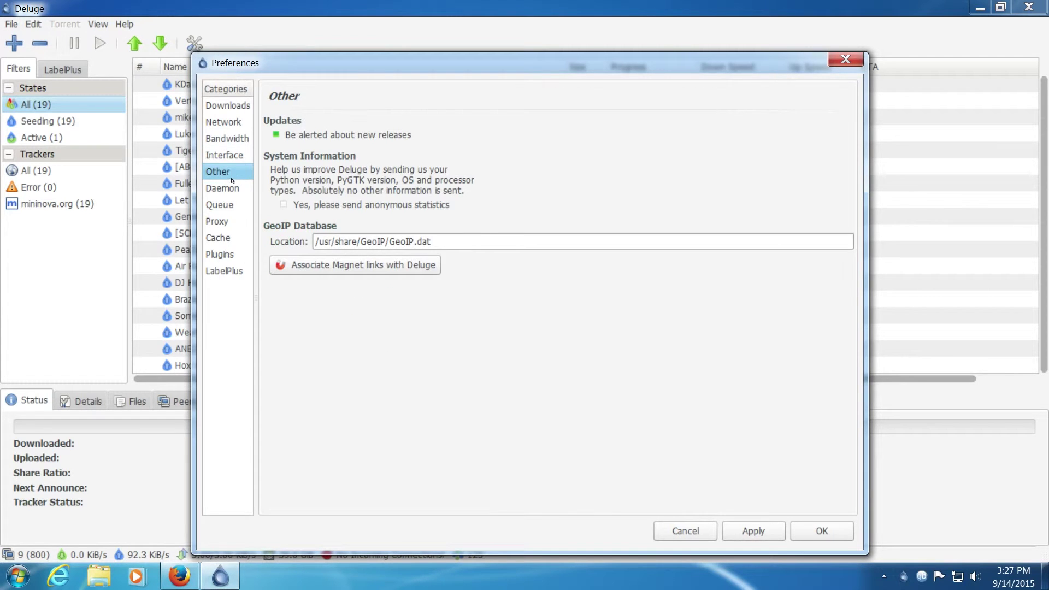
{"action": "left_click", "coordinate": [223, 192]}
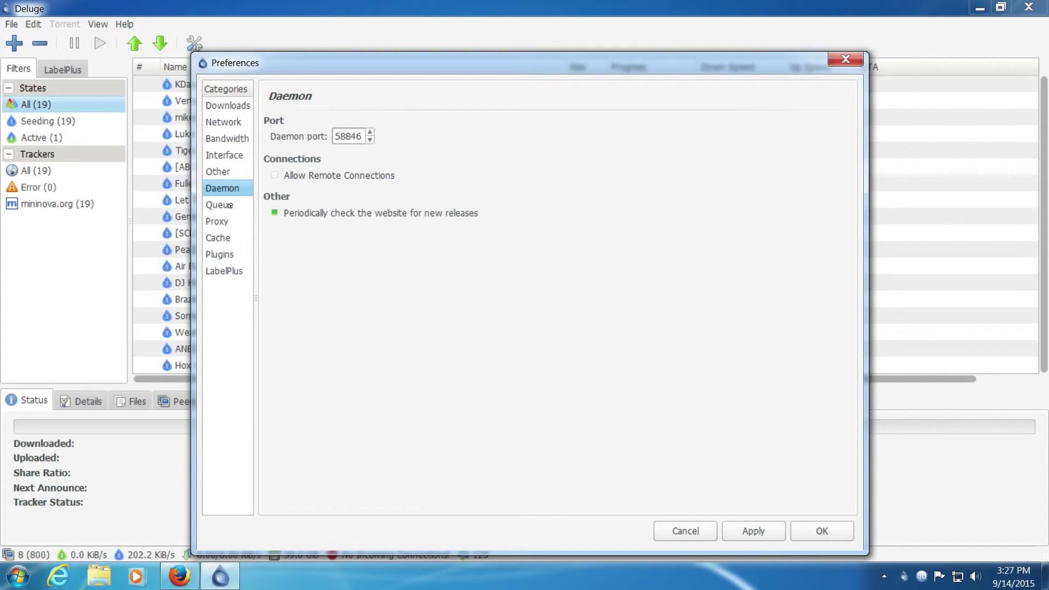
Step: Review the Queue, Proxy, Cache and Plugins pages, cancel unchanged, and bring qBittorrent forward
{"action": "left_click", "coordinate": [230, 205]}
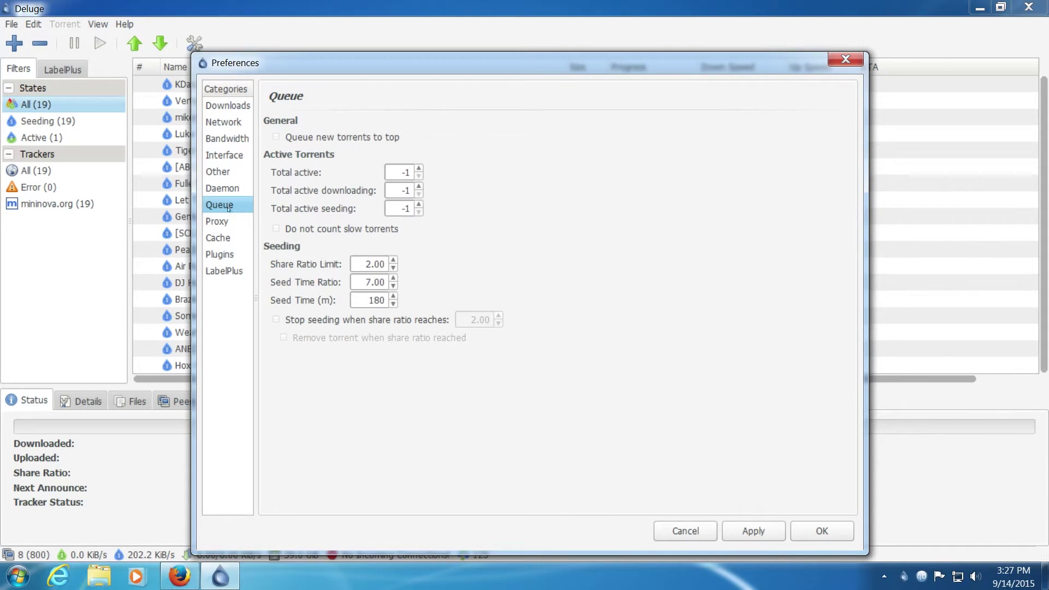
{"action": "left_click", "coordinate": [225, 221]}
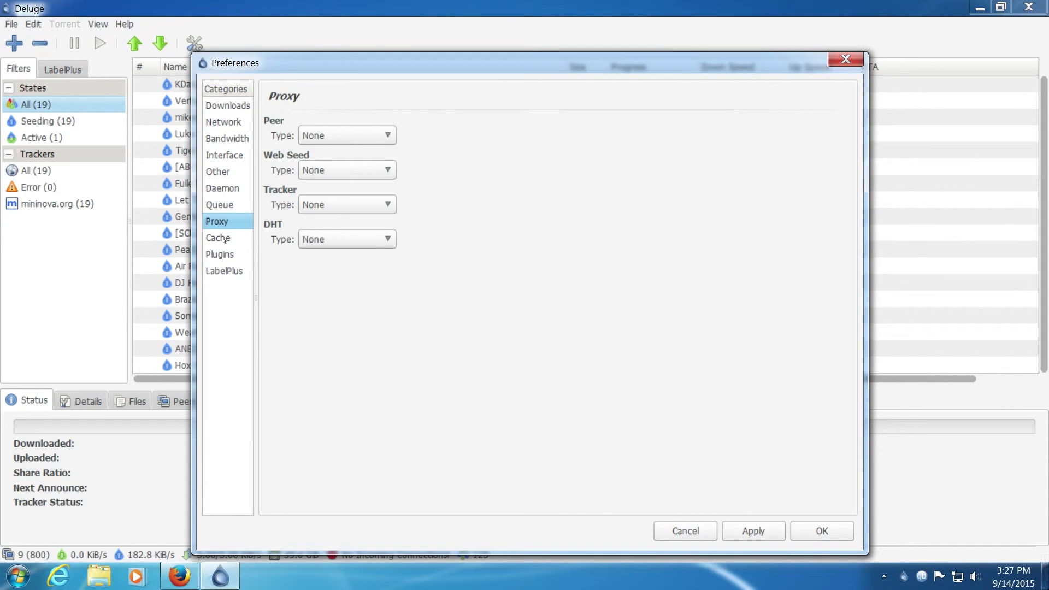
{"action": "left_click", "coordinate": [224, 240]}
{"action": "left_click", "coordinate": [225, 255]}
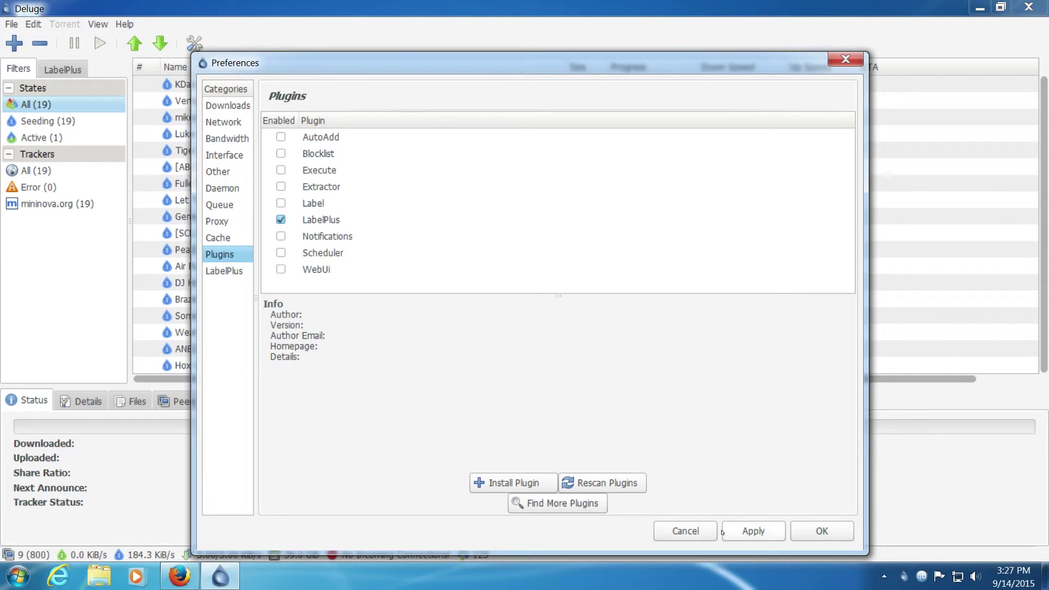
{"action": "left_click", "coordinate": [685, 531]}
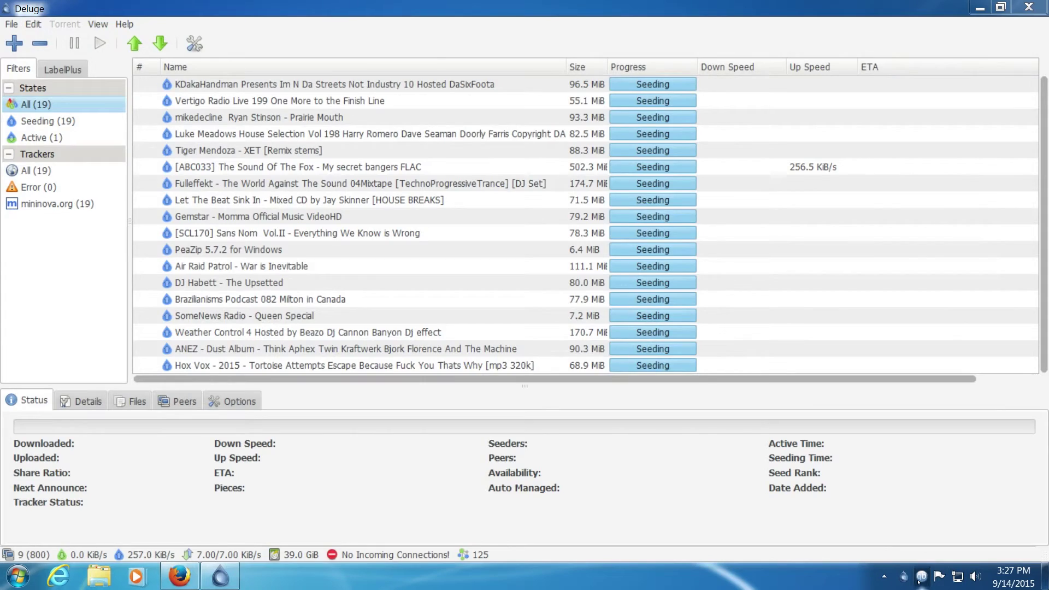
{"action": "left_click", "coordinate": [922, 577]}
Step: Confirm 'Always announce to all trackers' is enabled in qBittorrent's Advanced options, then close qBittorrent
{"action": "left_click", "coordinate": [90, 24]}
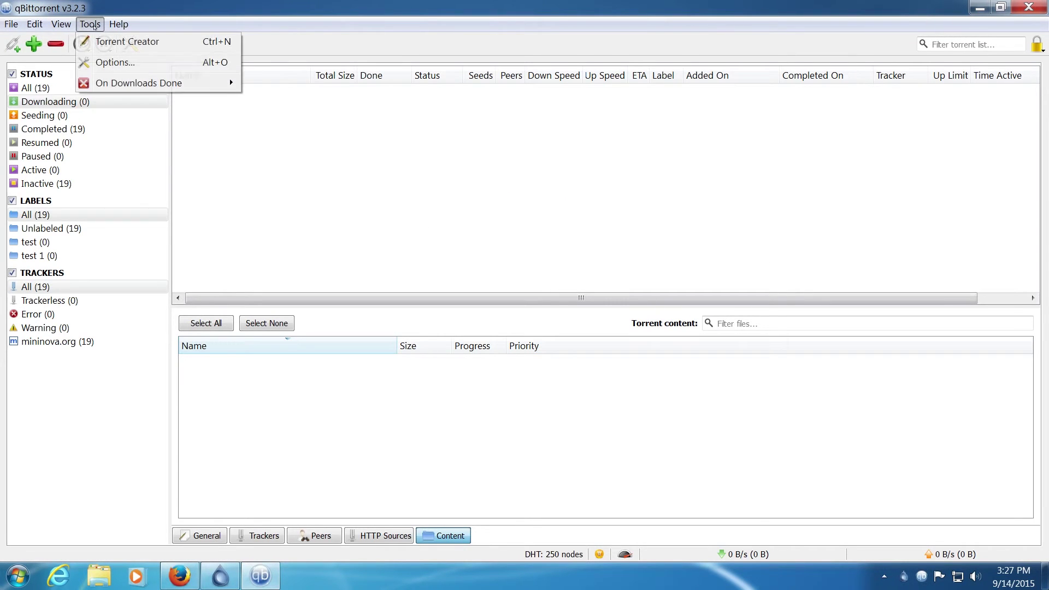
{"action": "left_click", "coordinate": [106, 61]}
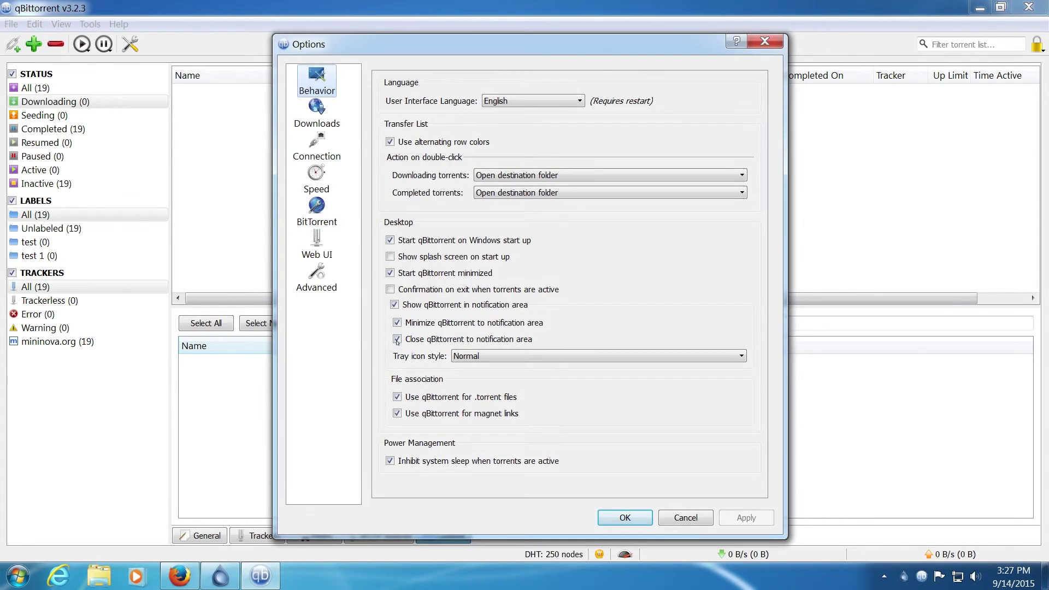
{"action": "left_click", "coordinate": [331, 290]}
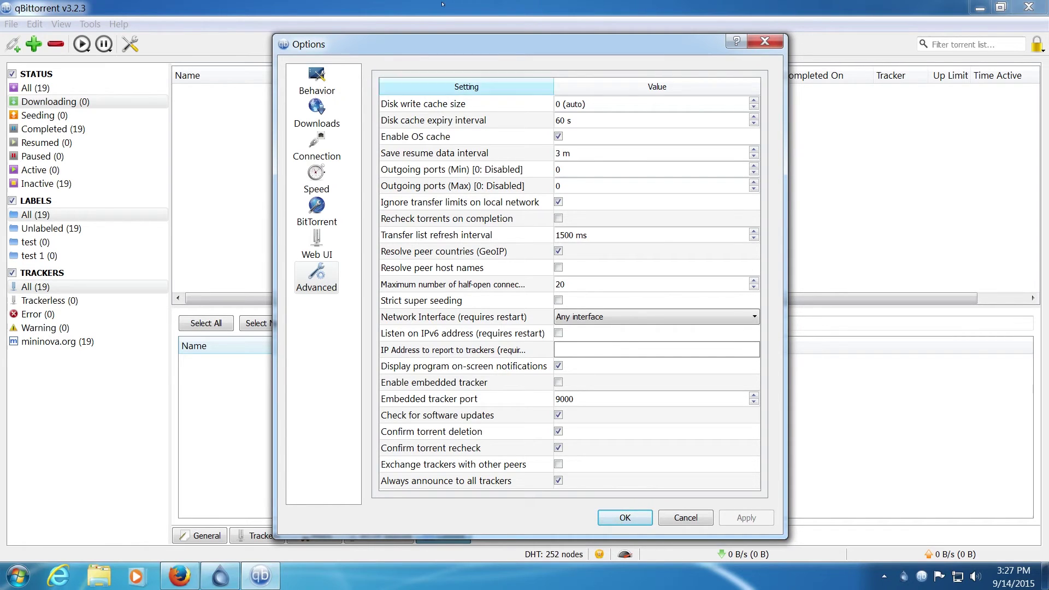
{"action": "left_click", "coordinate": [765, 41]}
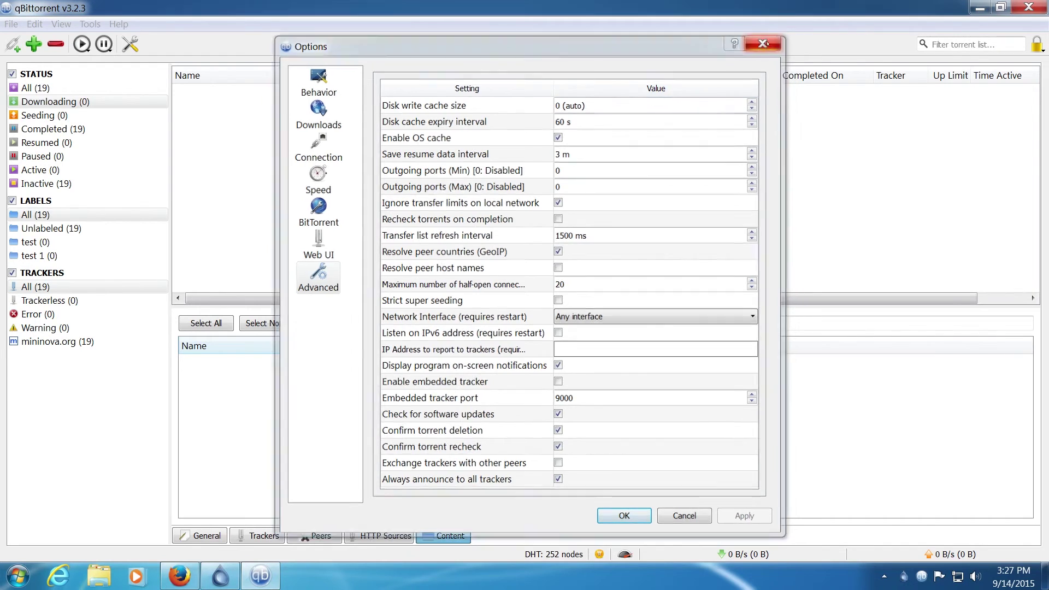
{"action": "left_click", "coordinate": [1028, 7]}
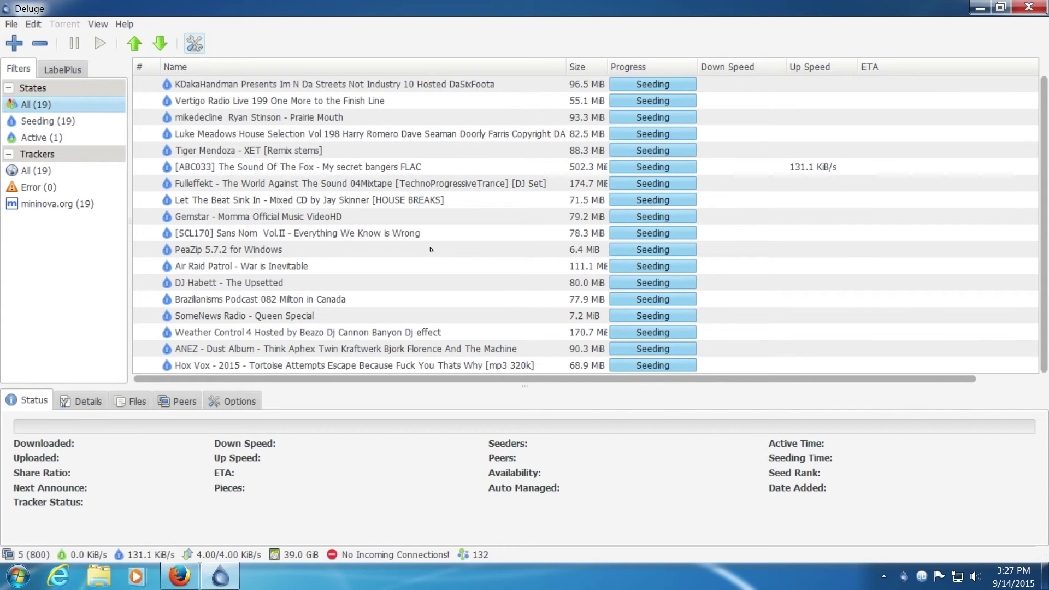